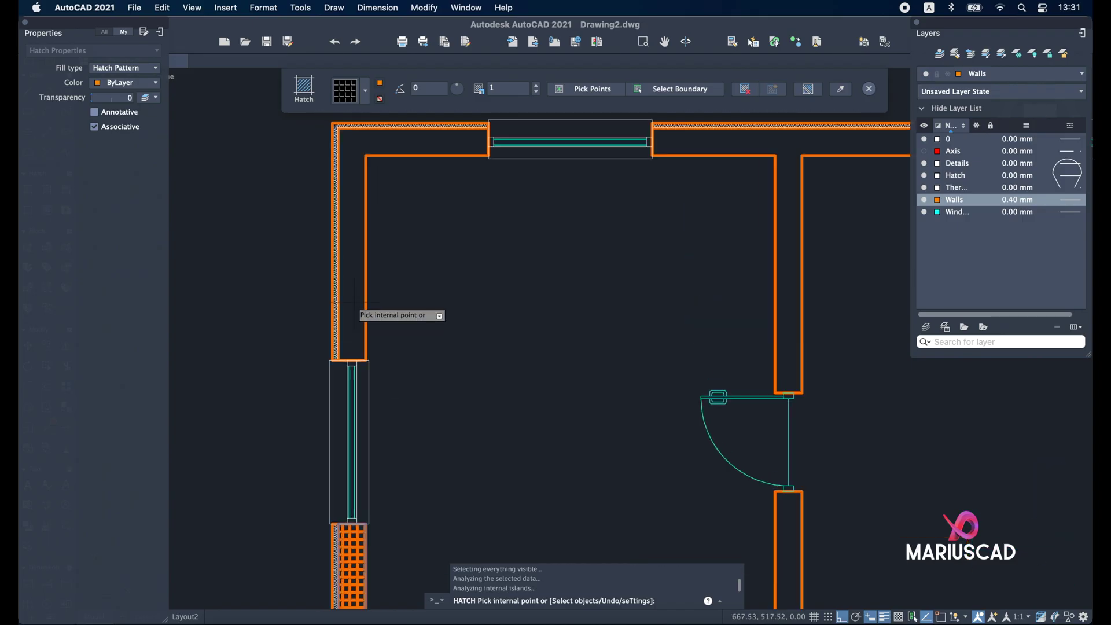
- Hatch the left outer wall section and the top wall section beside the window by picking their internal areas
{"action": "left_click", "coordinate": [354, 305]}
{"action": "left_click", "coordinate": [681, 149]}
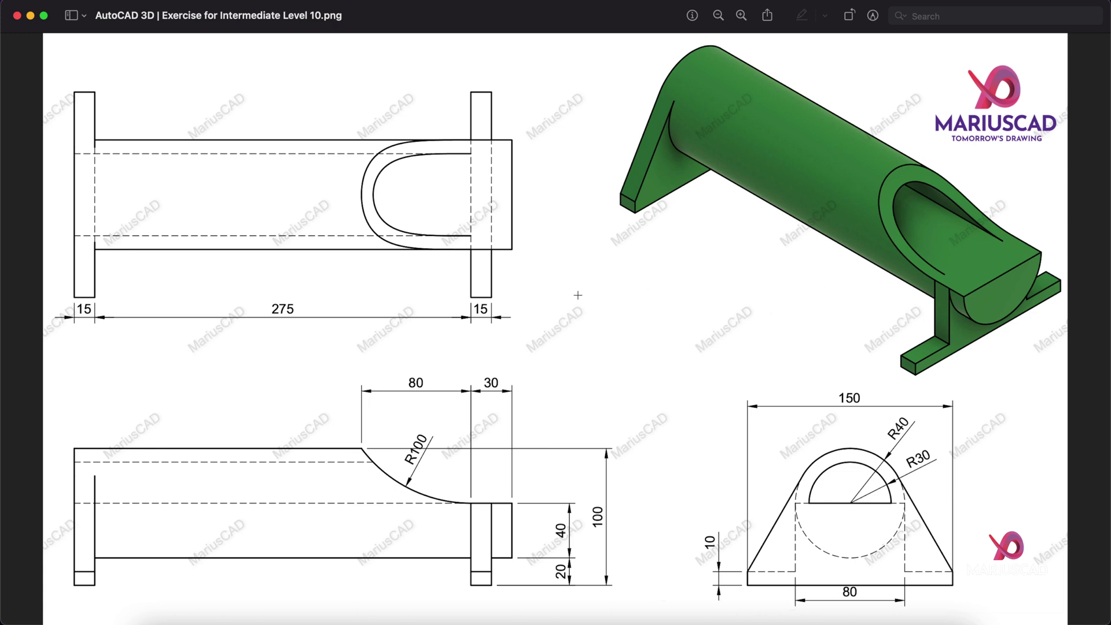
- Put away the exercise image and set the drawing units to length precision 0.00 and insertion scale in centimeters
{"action": "left_click", "coordinate": [30, 15]}
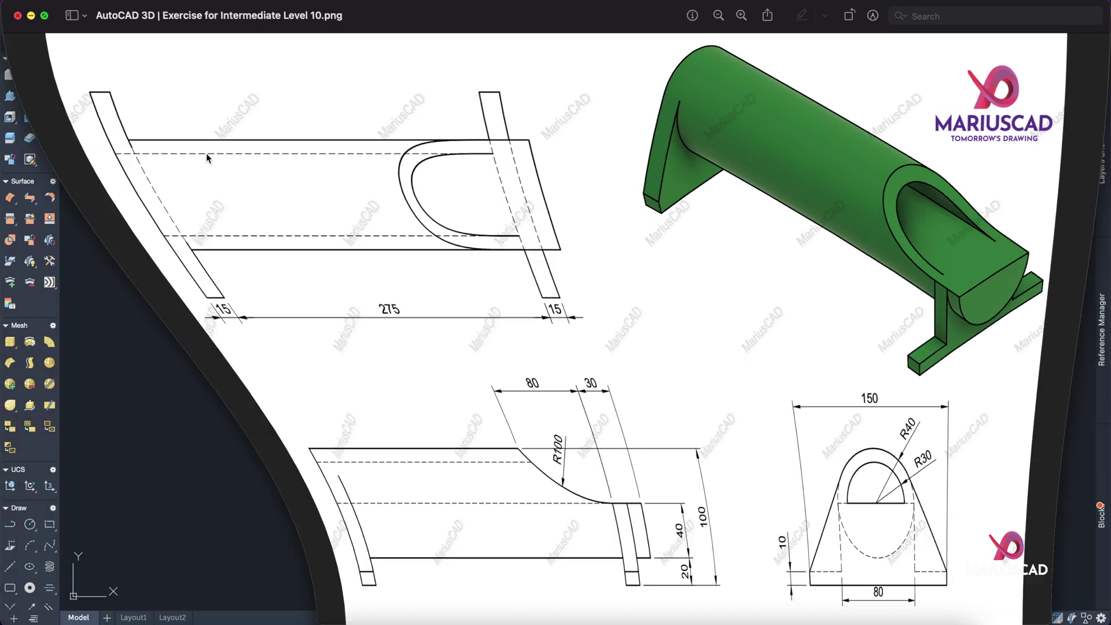
{"action": "left_click", "coordinate": [466, 287]}
{"action": "key", "text": "Escape"}
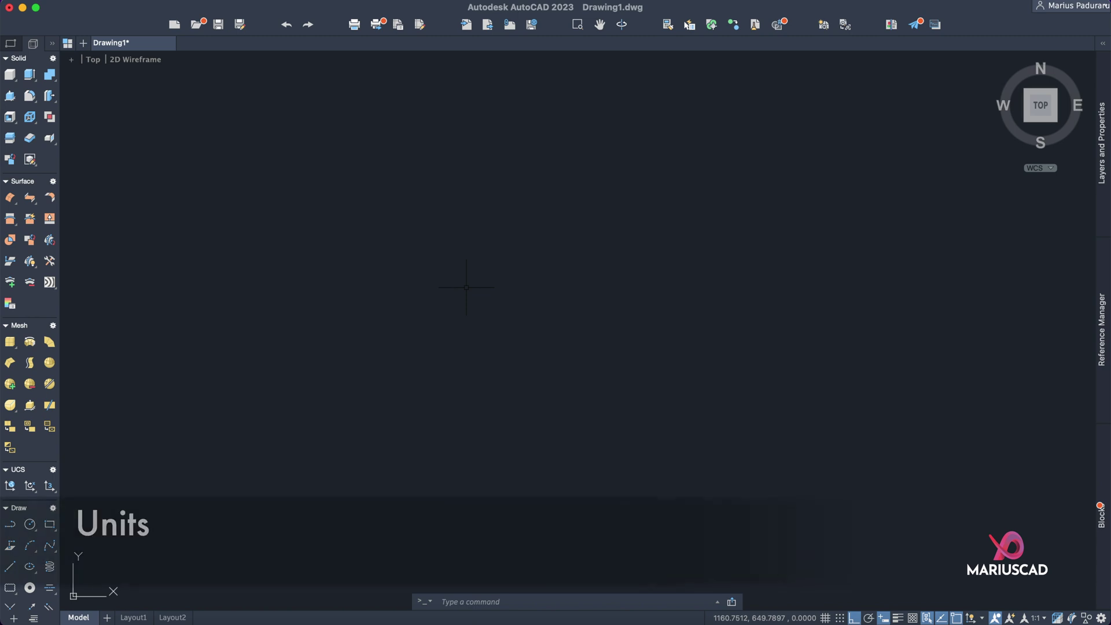
{"action": "type", "text": "units"}
{"action": "key", "text": "Return"}
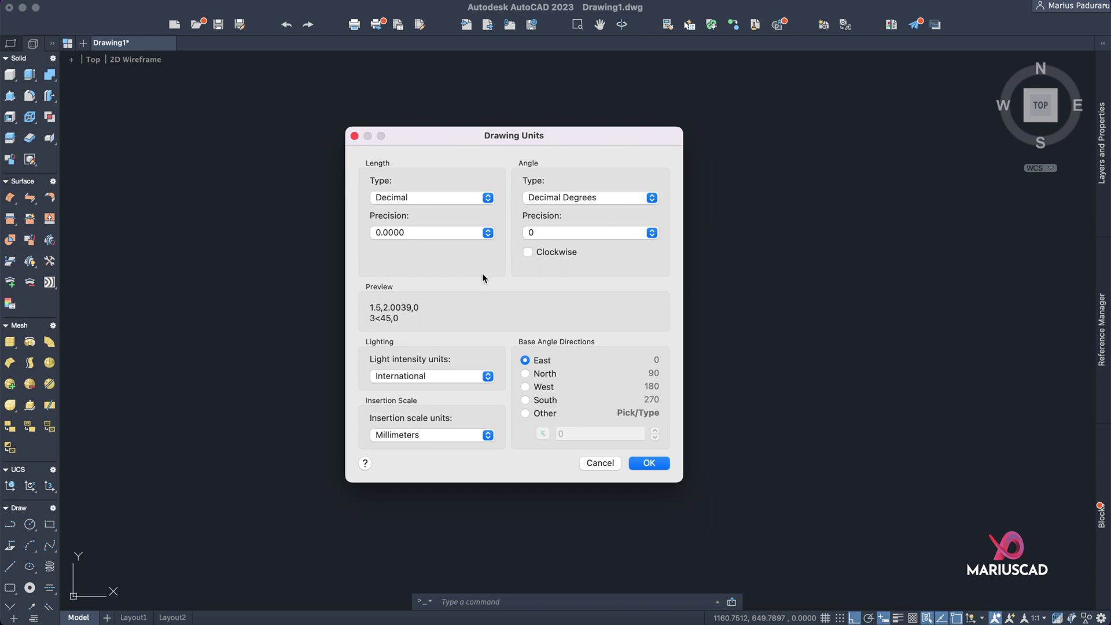
{"action": "left_click", "coordinate": [480, 236]}
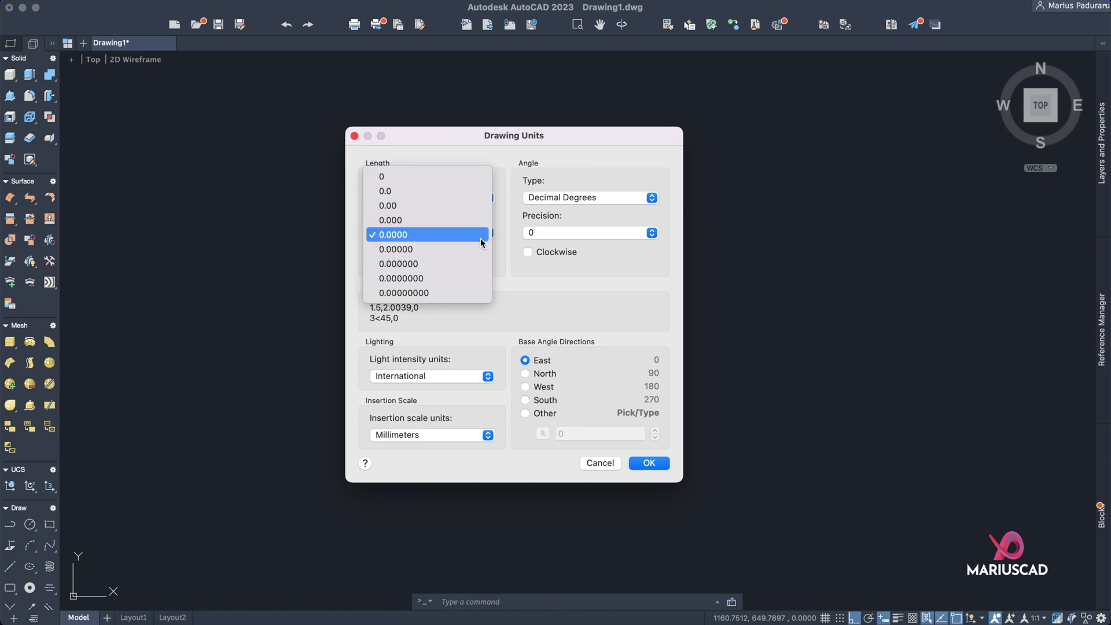
{"action": "left_click", "coordinate": [462, 206]}
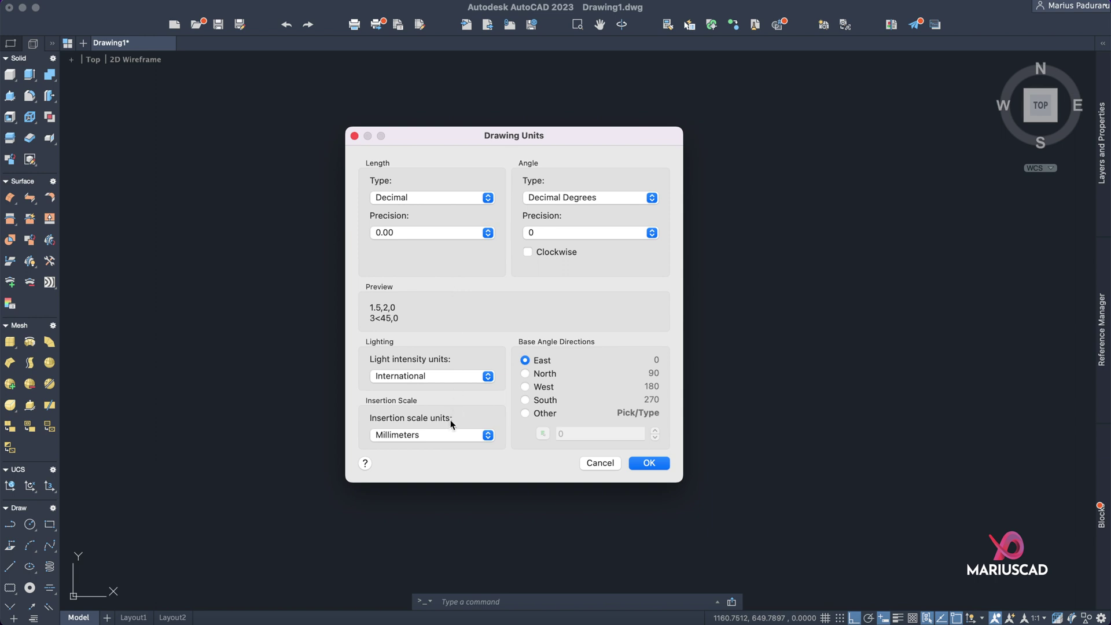
{"action": "left_click", "coordinate": [440, 439]}
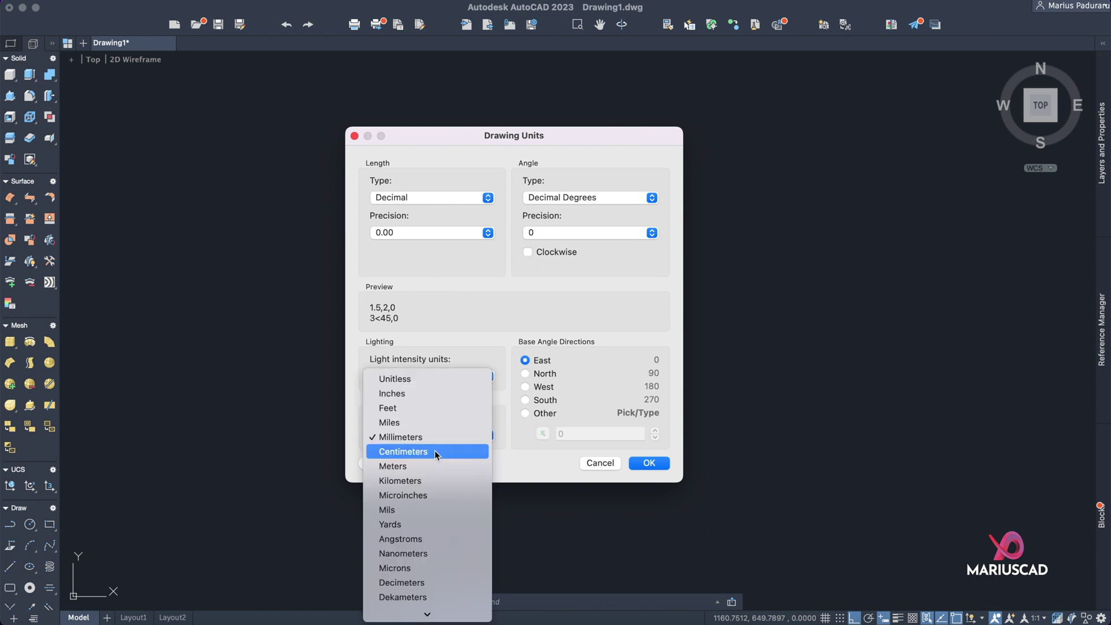
{"action": "left_click", "coordinate": [435, 451]}
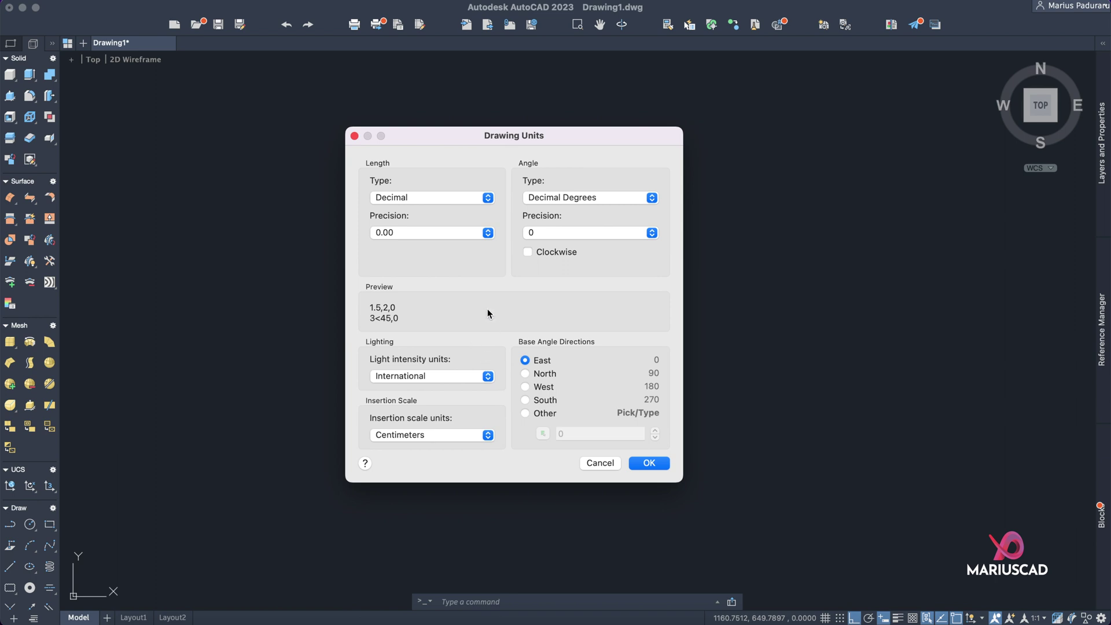
{"action": "left_click", "coordinate": [648, 463]}
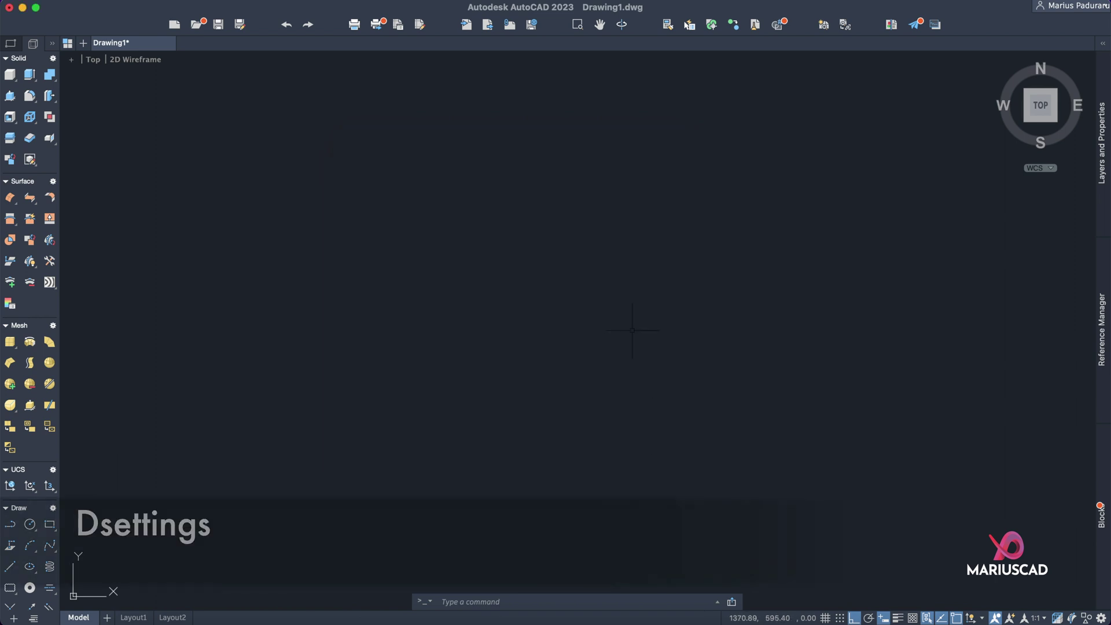
- Review the object snap and 3D object snap modes in the drafting settings and accept them
{"action": "type", "text": "dset"}
{"action": "key", "text": "Return"}
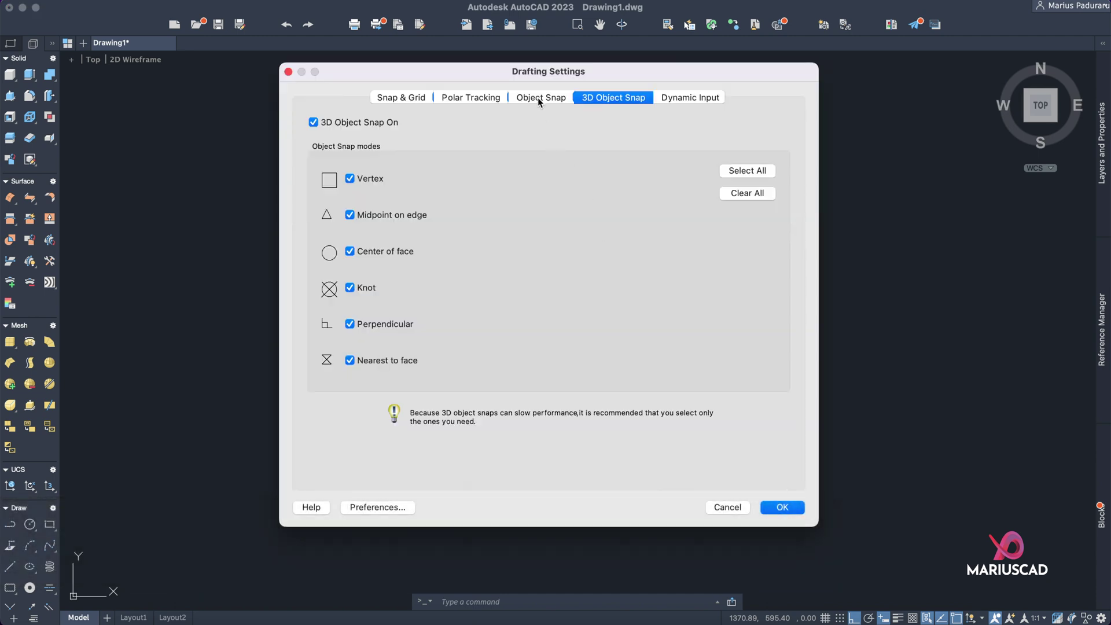
{"action": "left_click", "coordinate": [538, 100]}
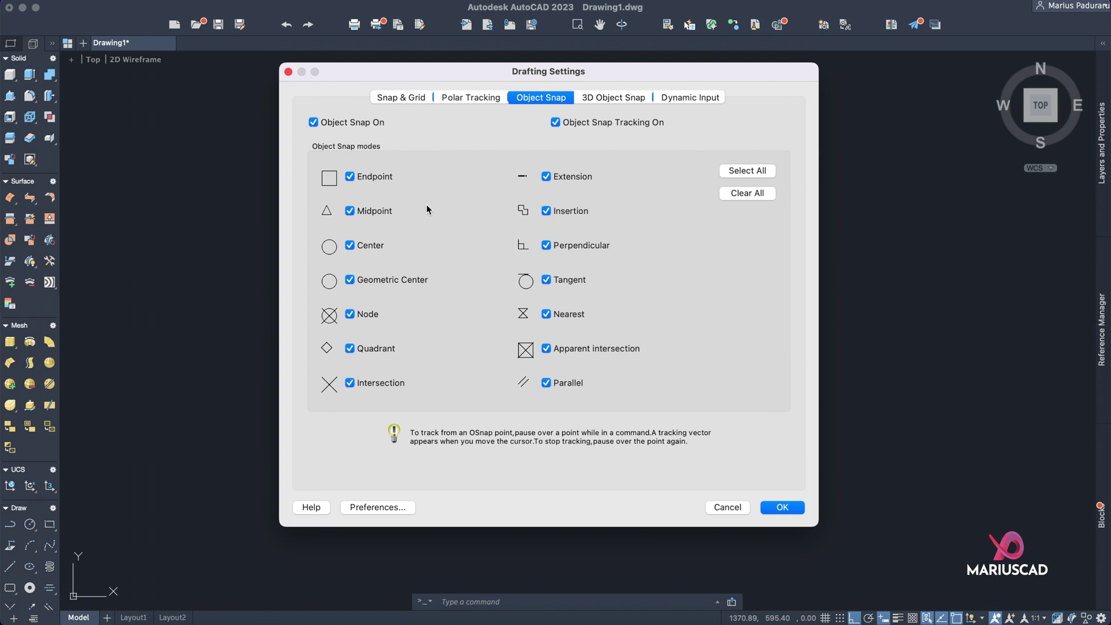
{"action": "left_click", "coordinate": [584, 102]}
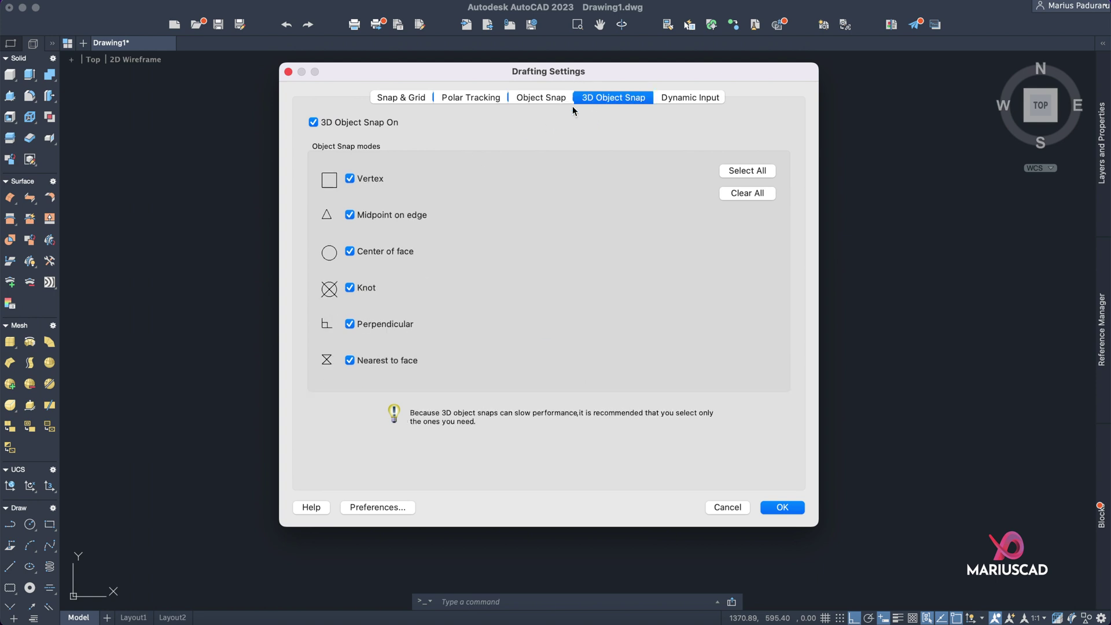
{"action": "left_click", "coordinate": [548, 102]}
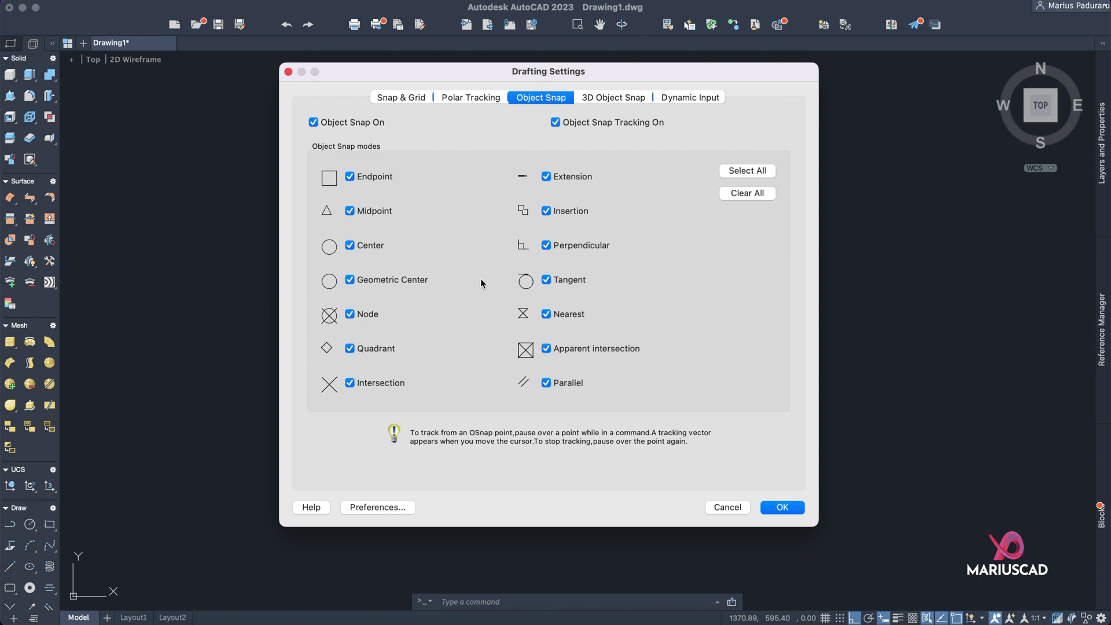
{"action": "left_click", "coordinate": [764, 509]}
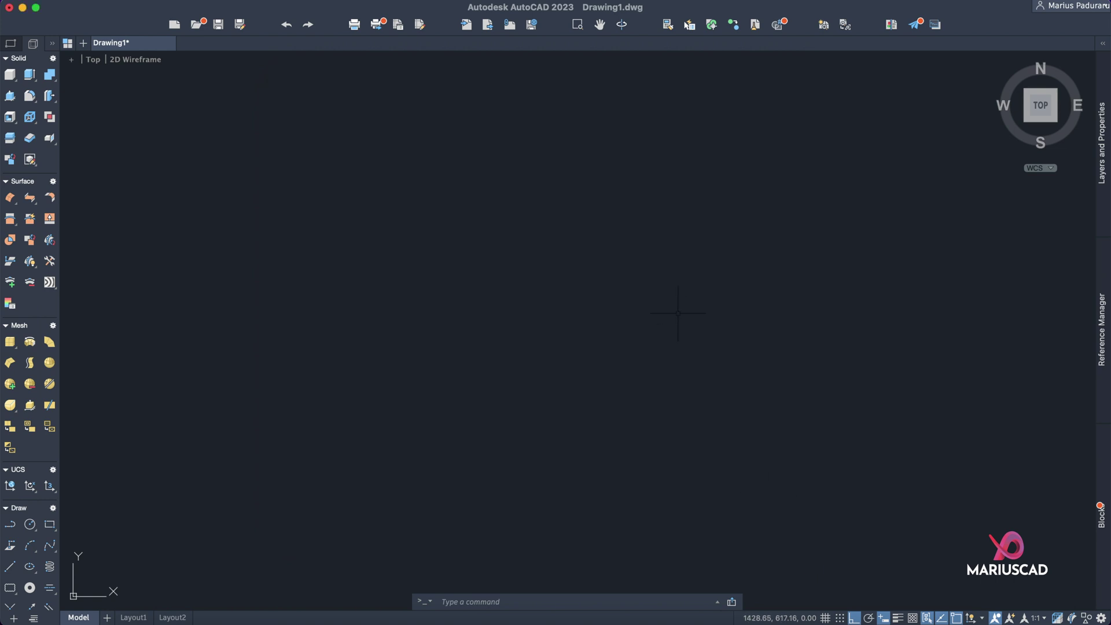
- Switch to the SW Isometric view and examine the side and end view dimensions in the exercise image
{"action": "left_click", "coordinate": [1000, 60]}
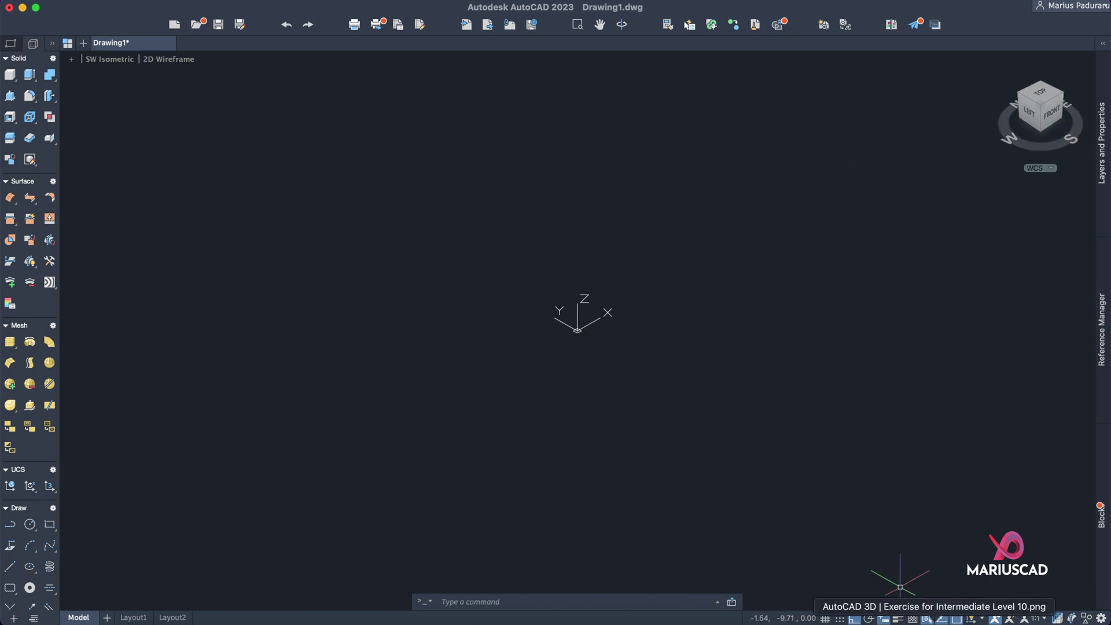
{"action": "left_click", "coordinate": [933, 616]}
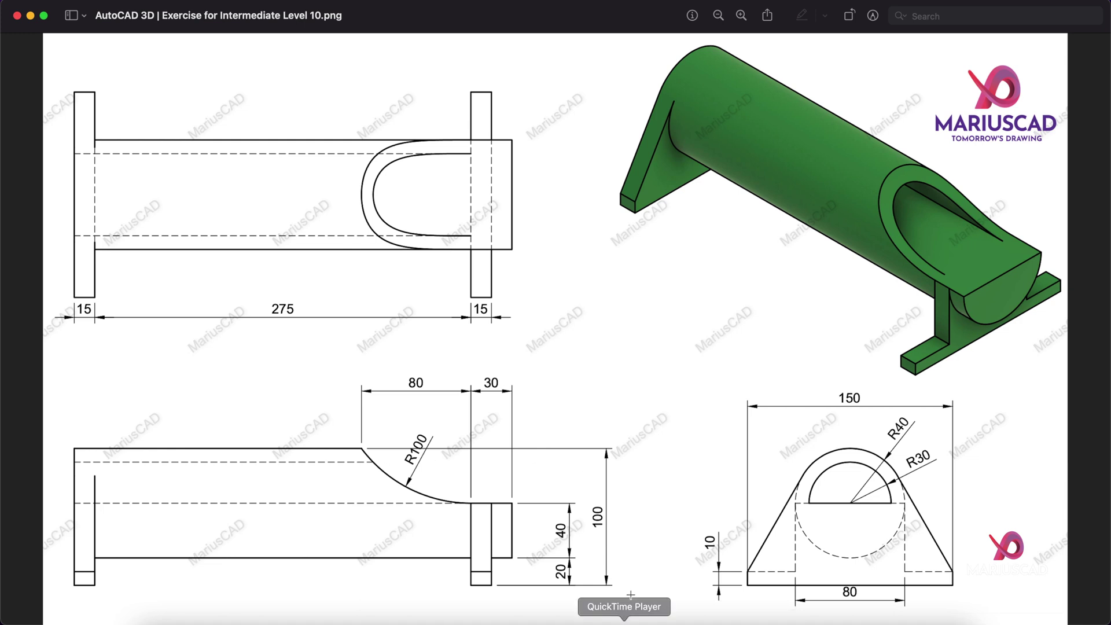
{"action": "left_click_drag", "start_coordinate": [559, 447], "coordinate": [630, 592]}
{"action": "left_click", "coordinate": [647, 463]}
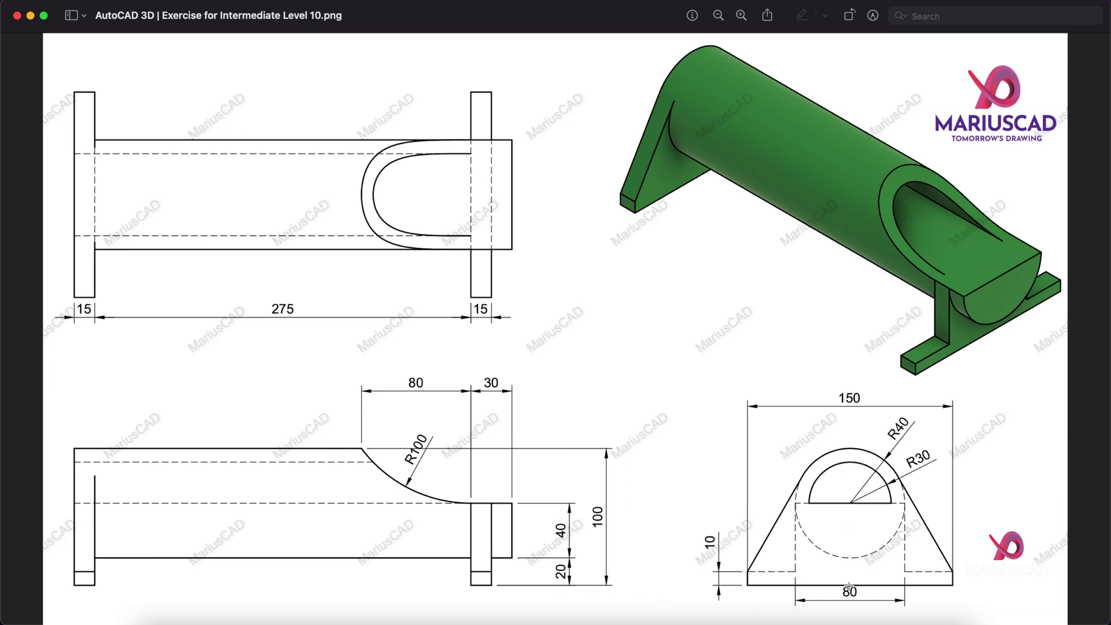
{"action": "left_click", "coordinate": [30, 14]}
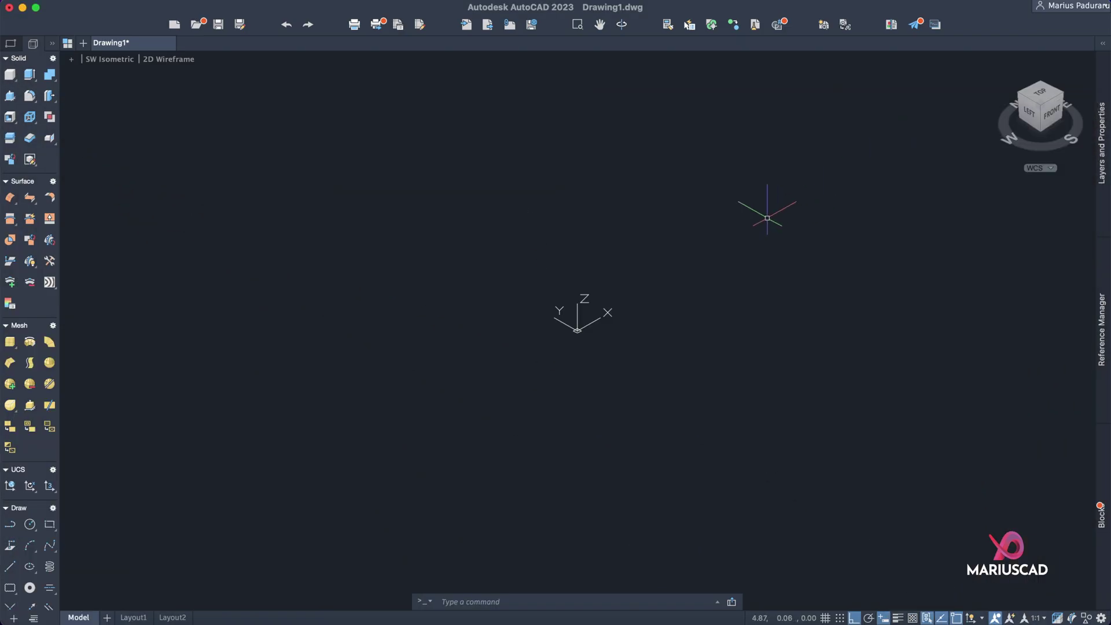
- Turn the model to the Back view and align the UCS with it using the View option
{"action": "middle_click_drag", "start_coordinate": [767, 218], "coordinate": [1041, 119], "text": "shift"}
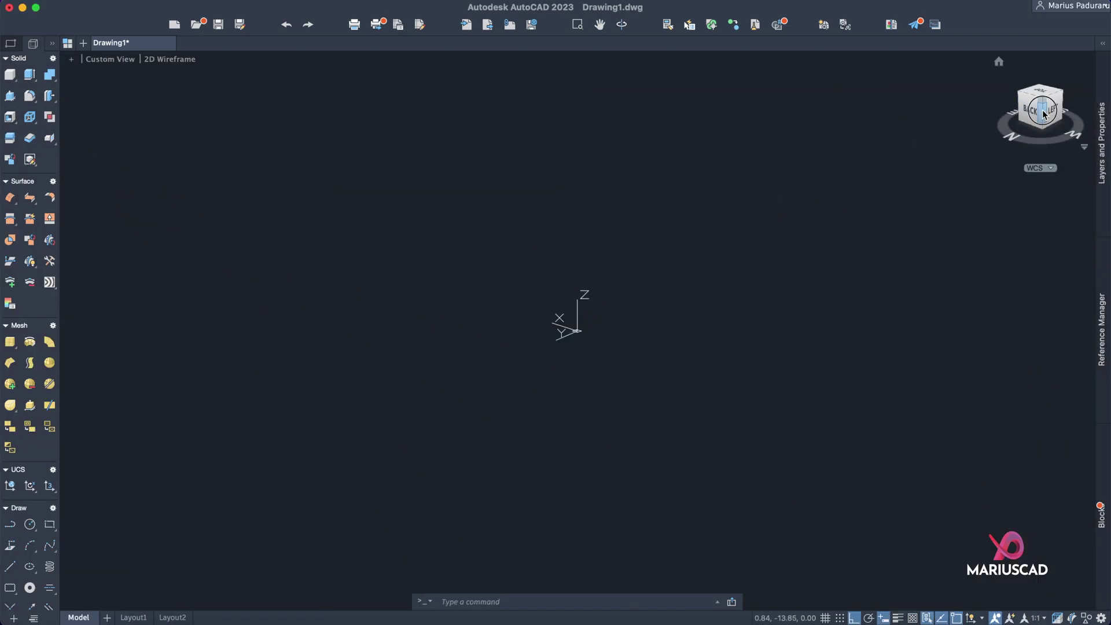
{"action": "left_click", "coordinate": [1044, 114]}
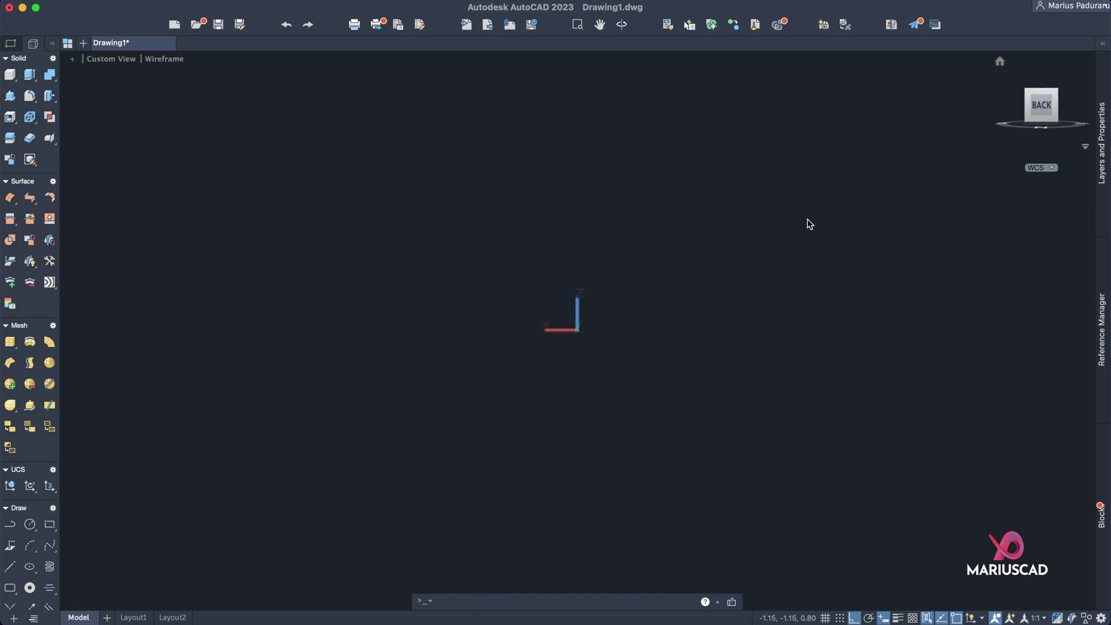
{"action": "type", "text": "ucs"}
{"action": "key", "text": "Return"}
{"action": "type", "text": "vie"}
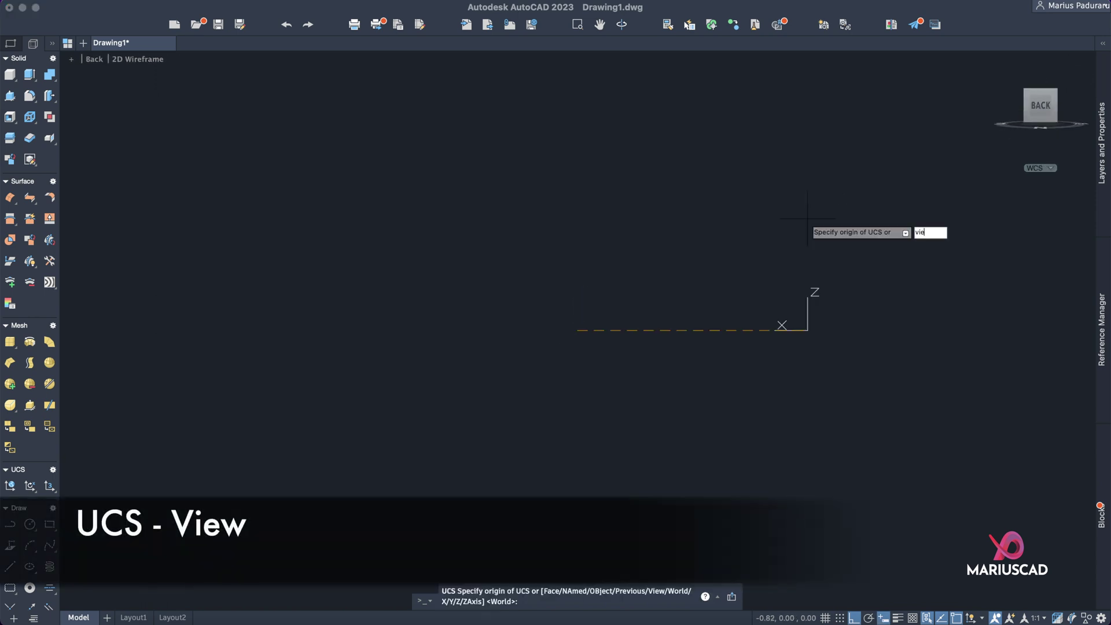
{"action": "type", "text": "w"}
{"action": "key", "text": "Return"}
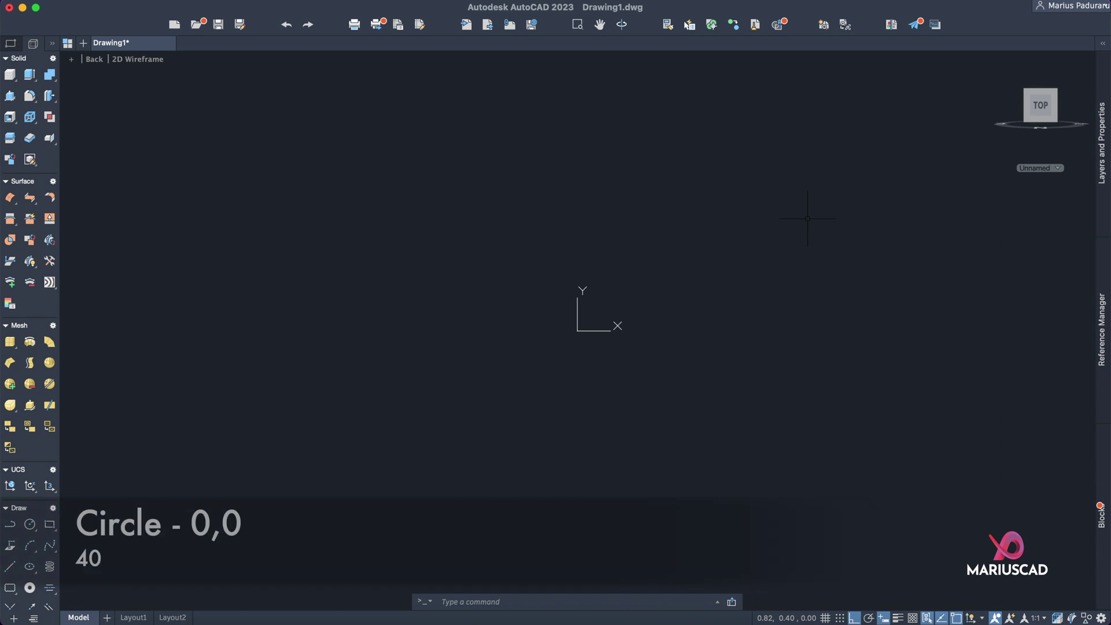
- Draw a circle of radius 40 centered at 0,0
{"action": "type", "text": "circle"}
{"action": "key", "text": "Return"}
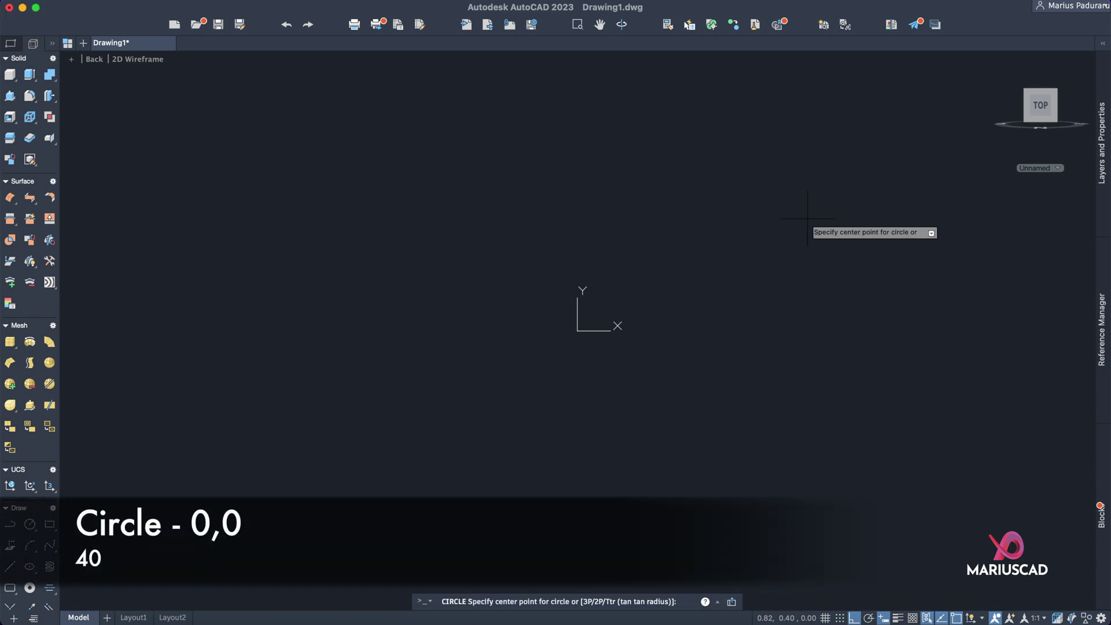
{"action": "type", "text": "0,0"}
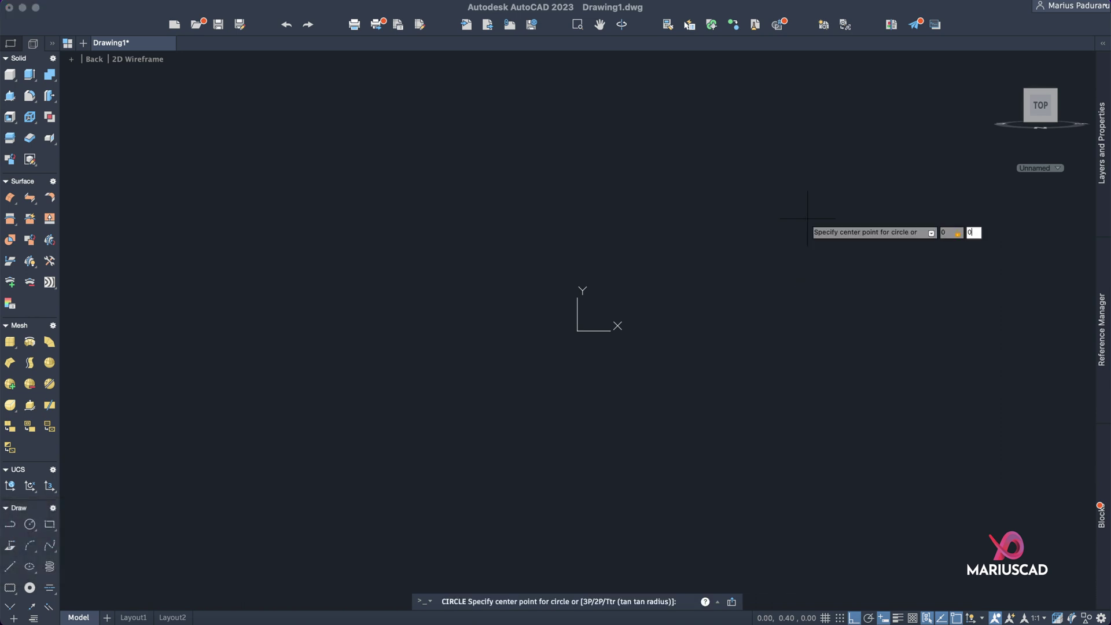
{"action": "key", "text": "Return"}
{"action": "key", "text": "Escape"}
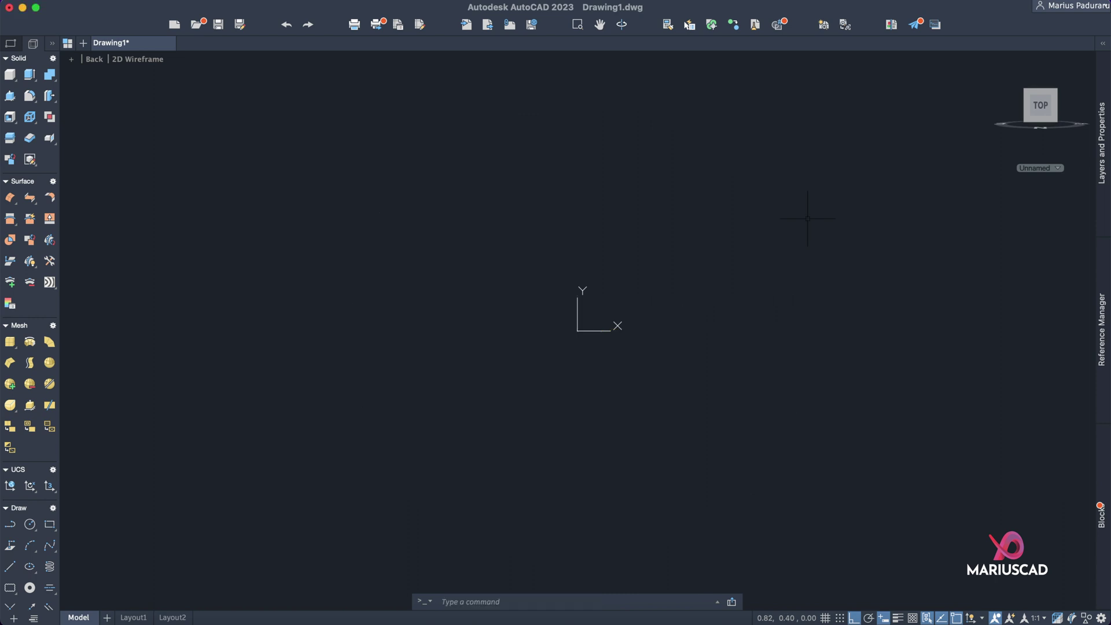
{"action": "scroll", "coordinate": [788, 264], "scroll_direction": "down", "scroll_amount": 10}
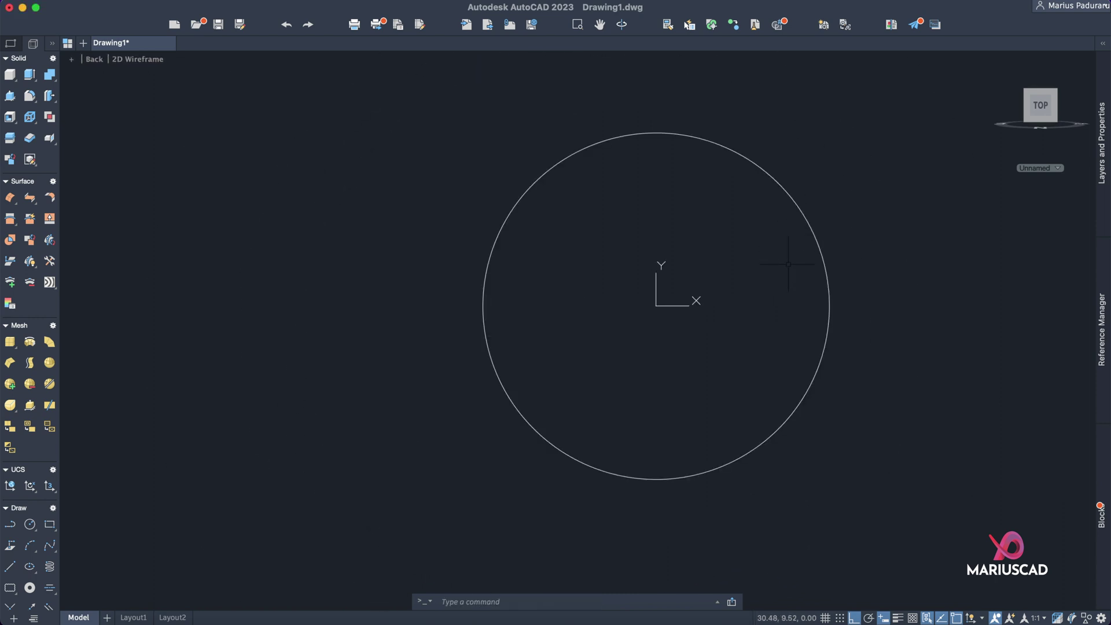
- Draw a concentric inner circle of radius 30 centered at 0,0
{"action": "type", "text": "cir"}
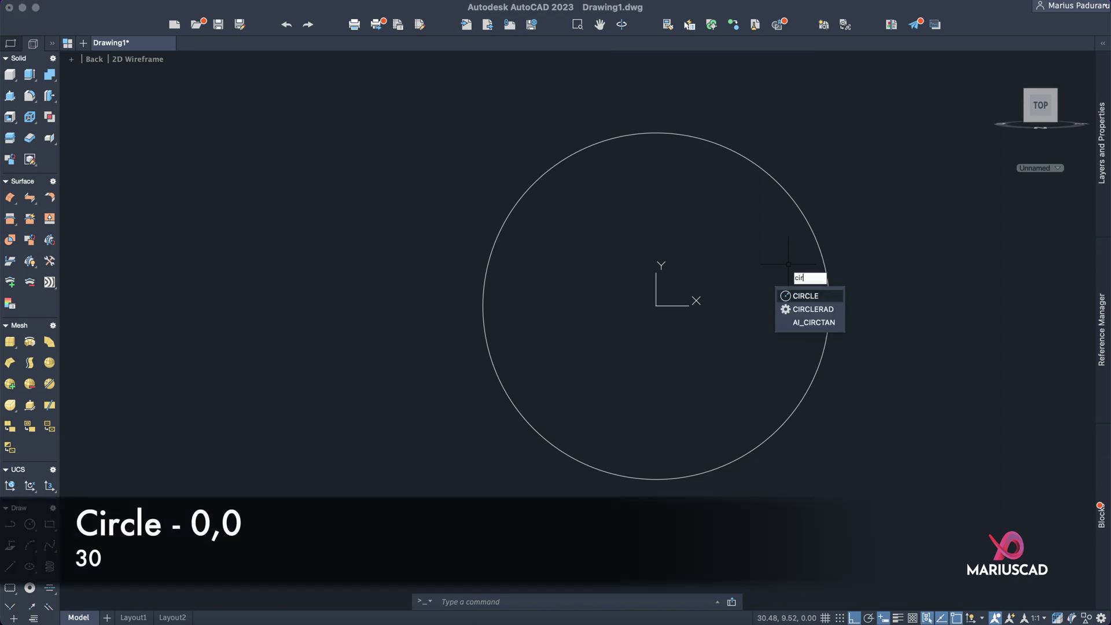
{"action": "key", "text": "Return"}
{"action": "type", "text": "0,0"}
{"action": "key", "text": "Return"}
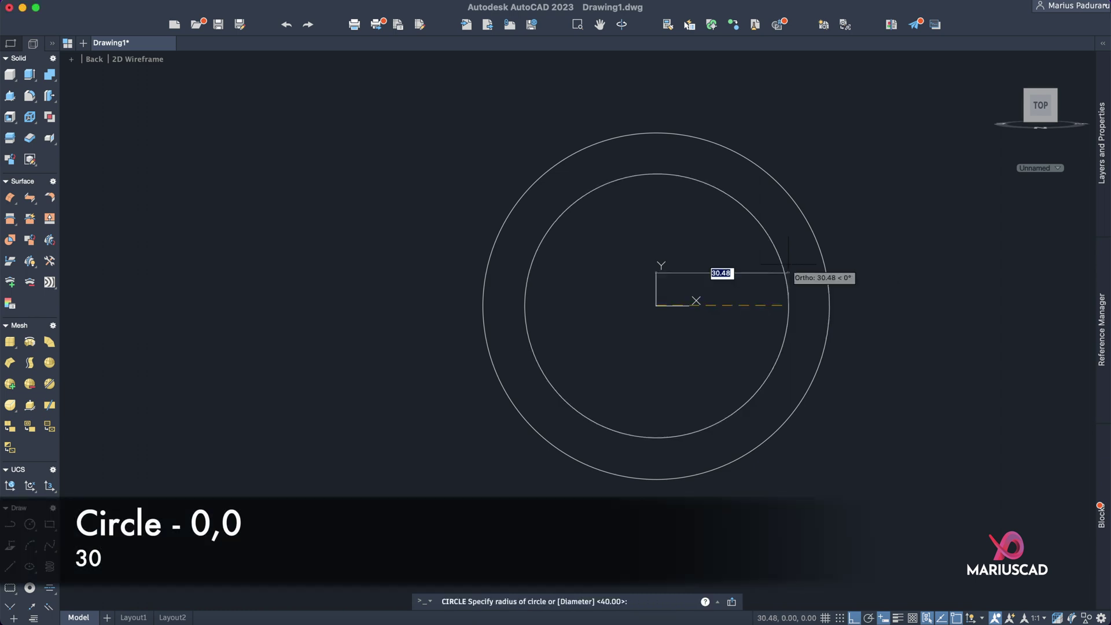
{"action": "type", "text": "30"}
{"action": "key", "text": "Return"}
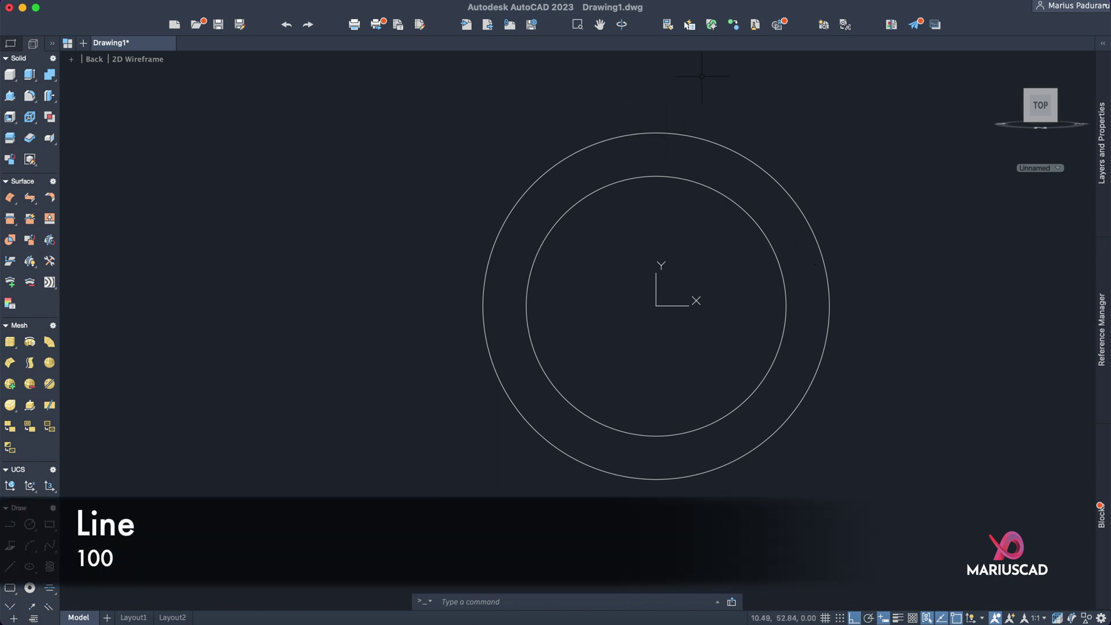
- Draw a vertical line 100 long downward from the top quadrant of the outer circle
{"action": "type", "text": "line"}
{"action": "key", "text": "Return"}
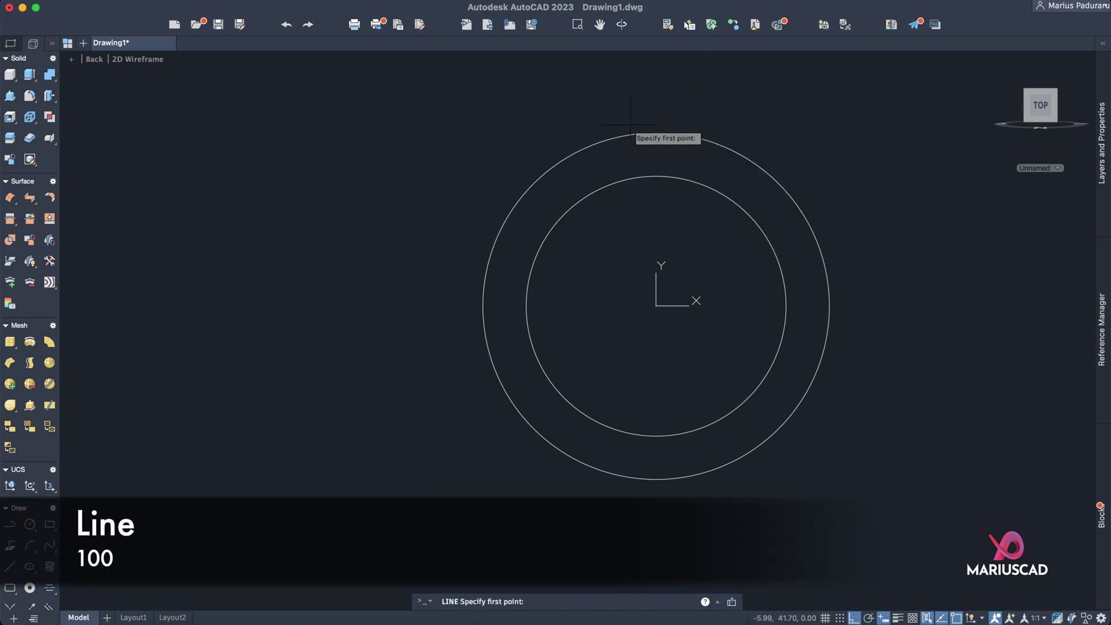
{"action": "left_click", "coordinate": [655, 133]}
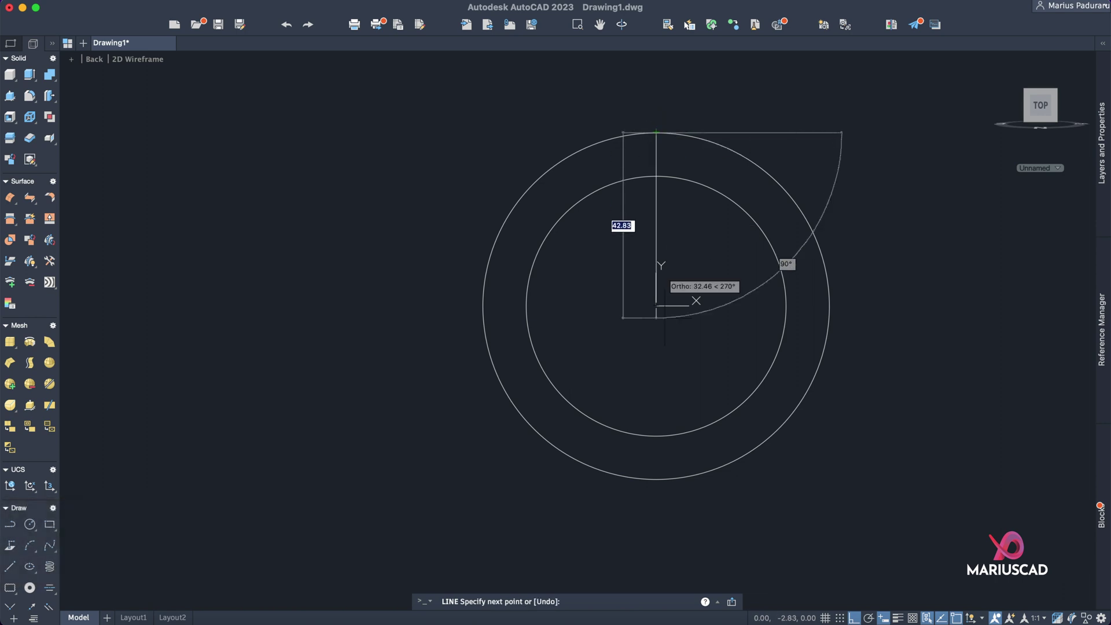
{"action": "type", "text": "100"}
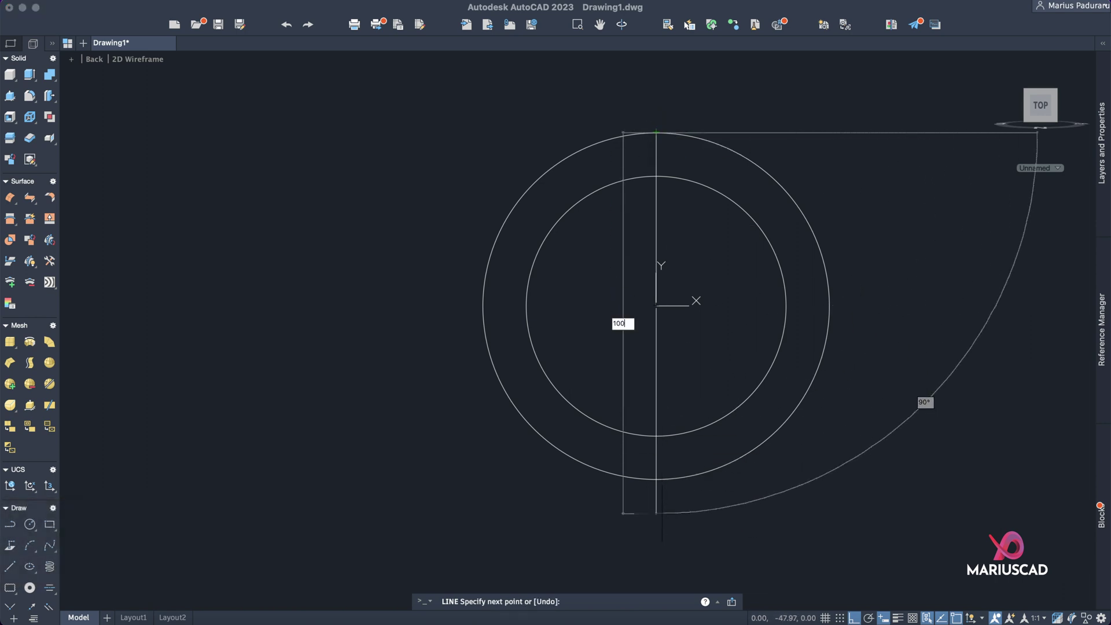
{"action": "key", "text": "Return"}
{"action": "key", "text": "Return"}
- Draw a horizontal line 150 long in the empty space below the circles
{"action": "middle_click_drag", "start_coordinate": [674, 506], "coordinate": [673, 429]}
{"action": "scroll", "coordinate": [650, 486], "scroll_direction": "down", "scroll_amount": 3}
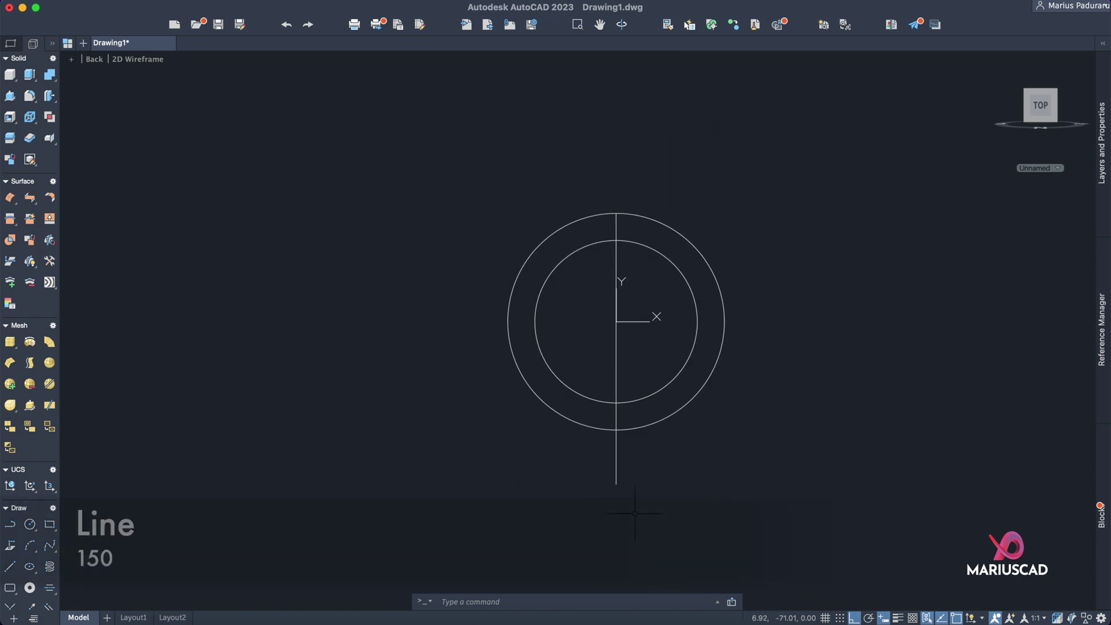
{"action": "type", "text": "line"}
{"action": "key", "text": "Return"}
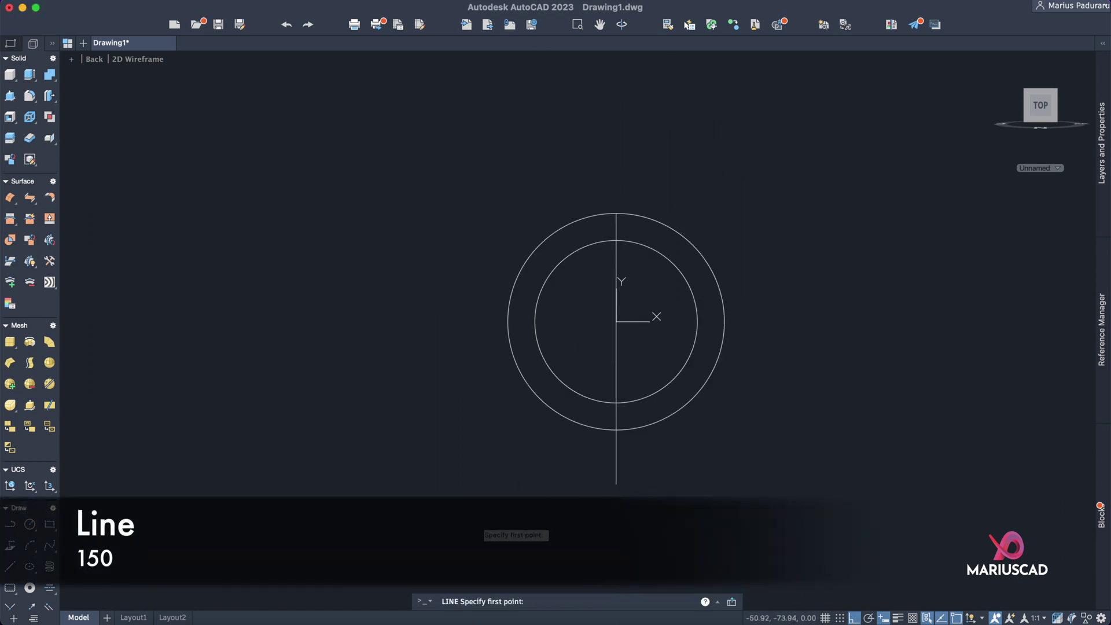
{"action": "left_click", "coordinate": [478, 520]}
{"action": "type", "text": "150"}
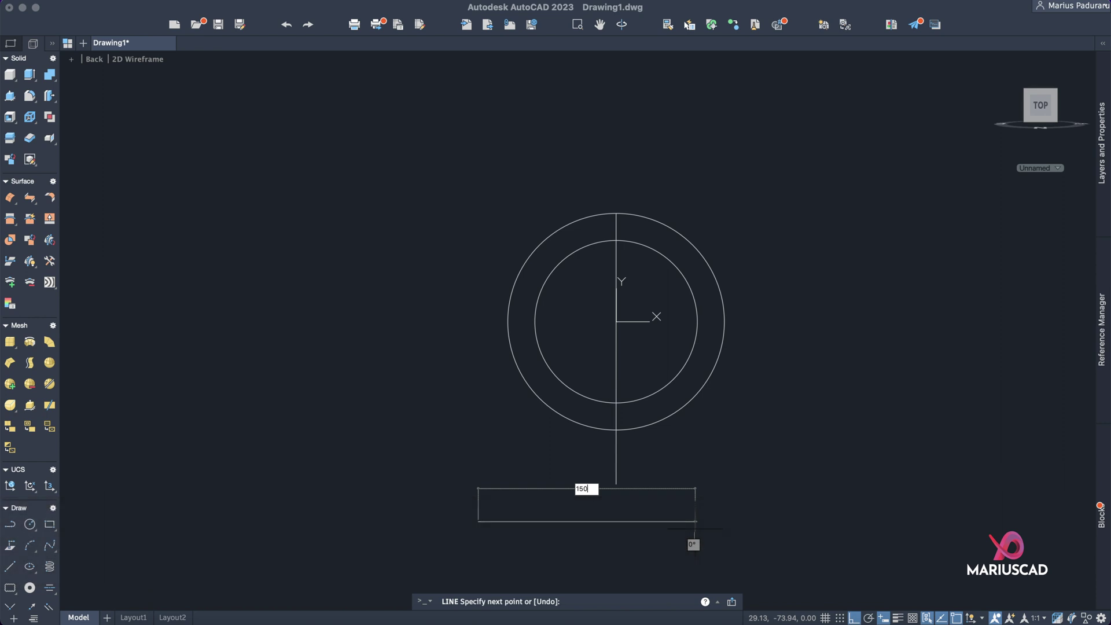
{"action": "key", "text": "Return"}
{"action": "key", "text": "Return"}
- Move the 150 line by its midpoint onto the lower endpoint of the vertical line
{"action": "left_click", "coordinate": [661, 487]}
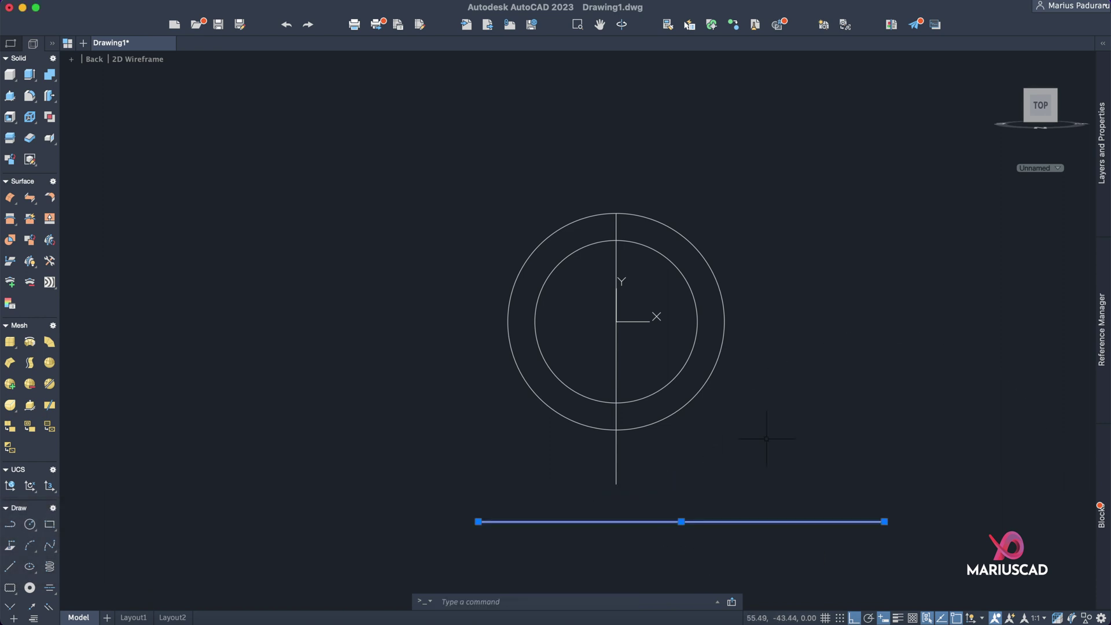
{"action": "type", "text": "m"}
{"action": "key", "text": "Return"}
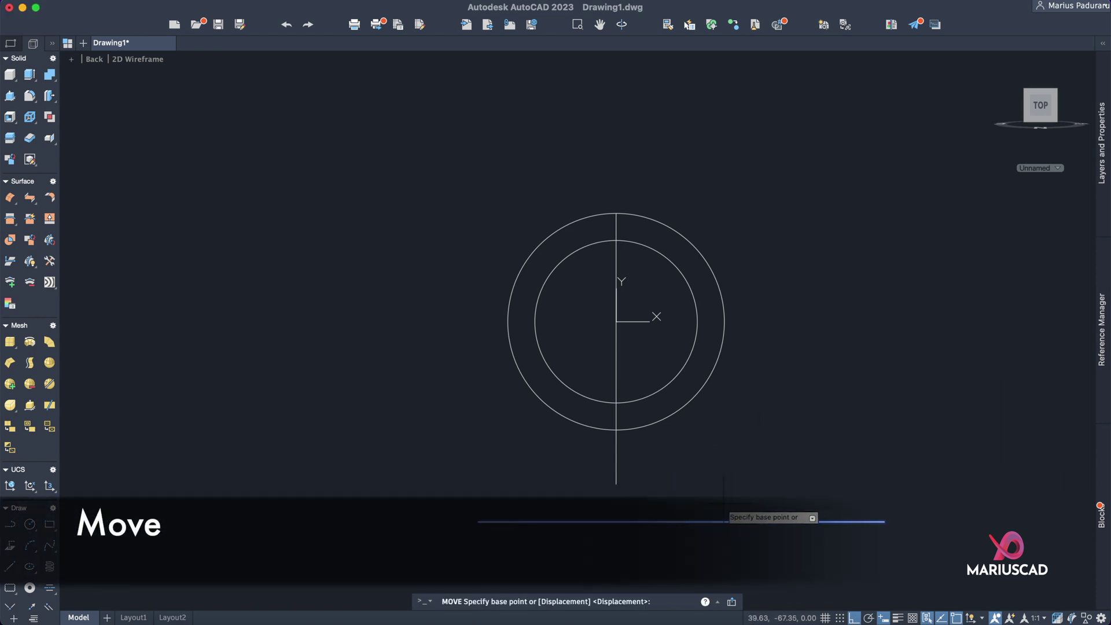
{"action": "left_click", "coordinate": [676, 520]}
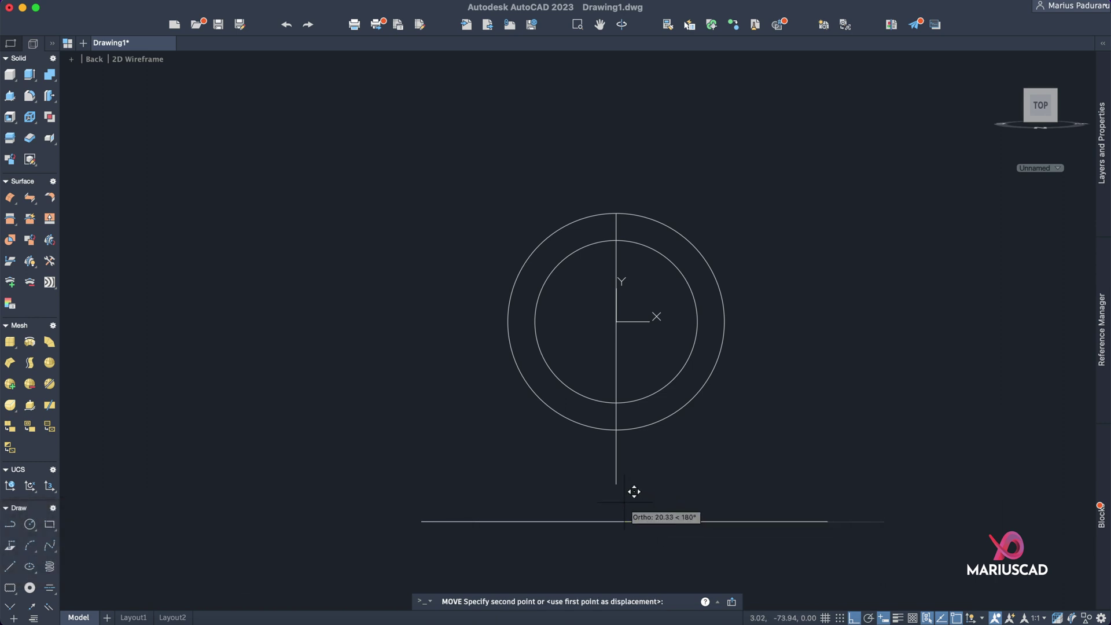
{"action": "left_click", "coordinate": [616, 484]}
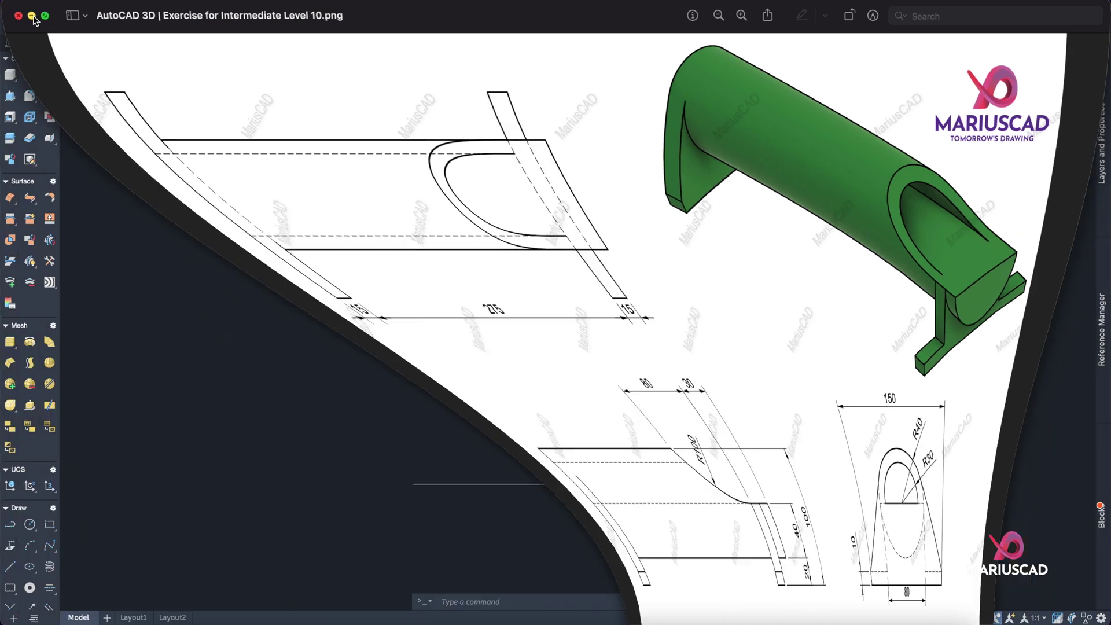
- From the base line's left endpoint, draw a line 10 long upward and continue it with a line tangent to the outer circle
{"action": "type", "text": "line"}
{"action": "key", "text": "Return"}
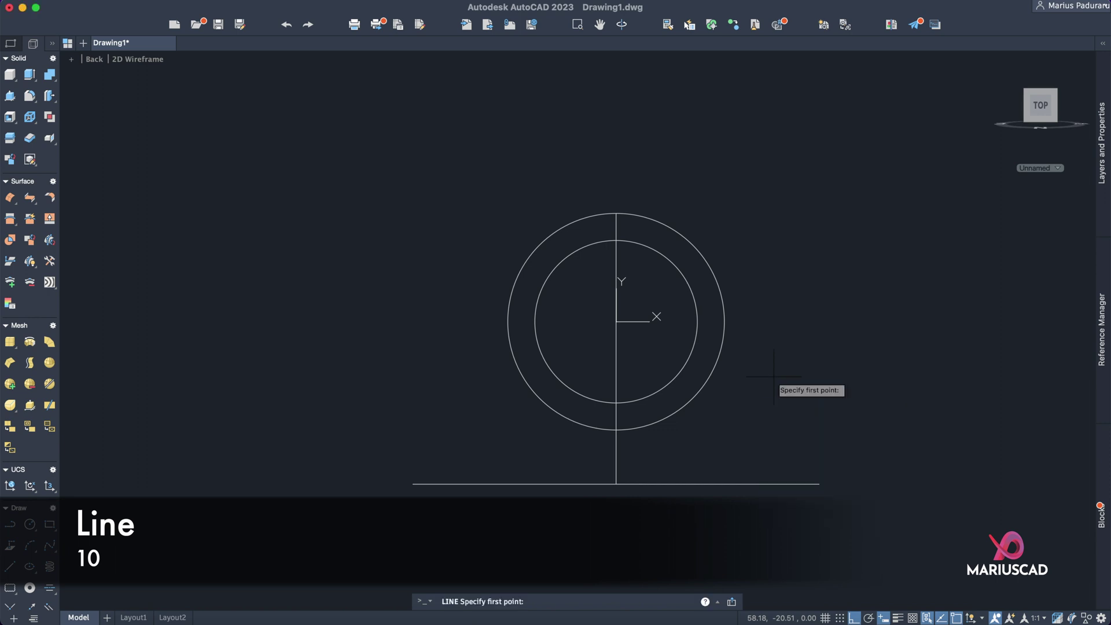
{"action": "left_click", "coordinate": [413, 483]}
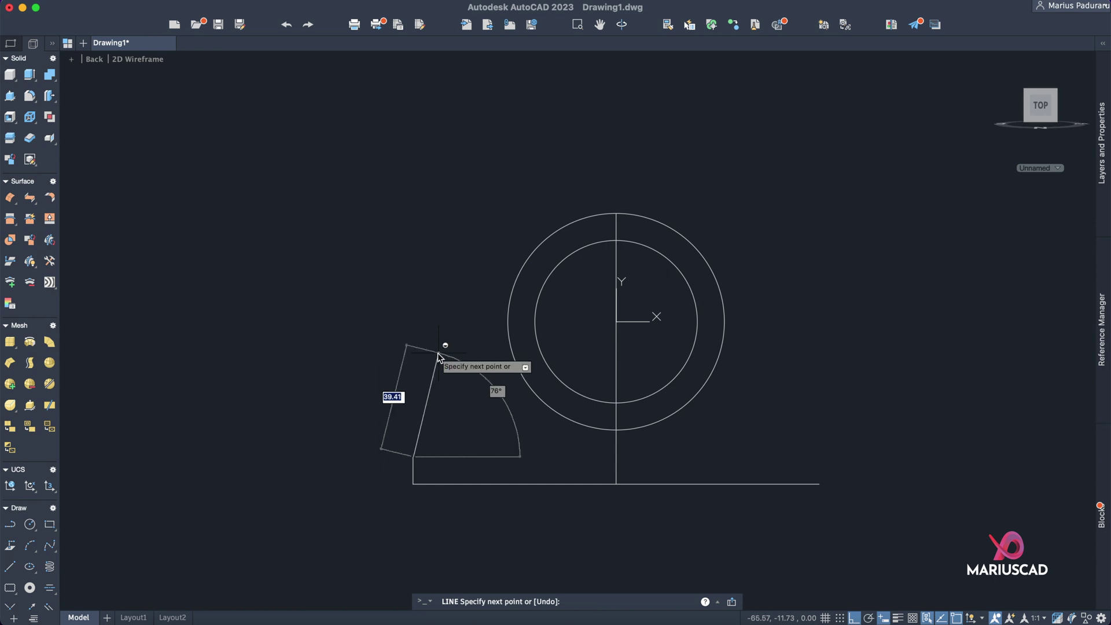
{"action": "right_click", "coordinate": [438, 349], "text": "shift"}
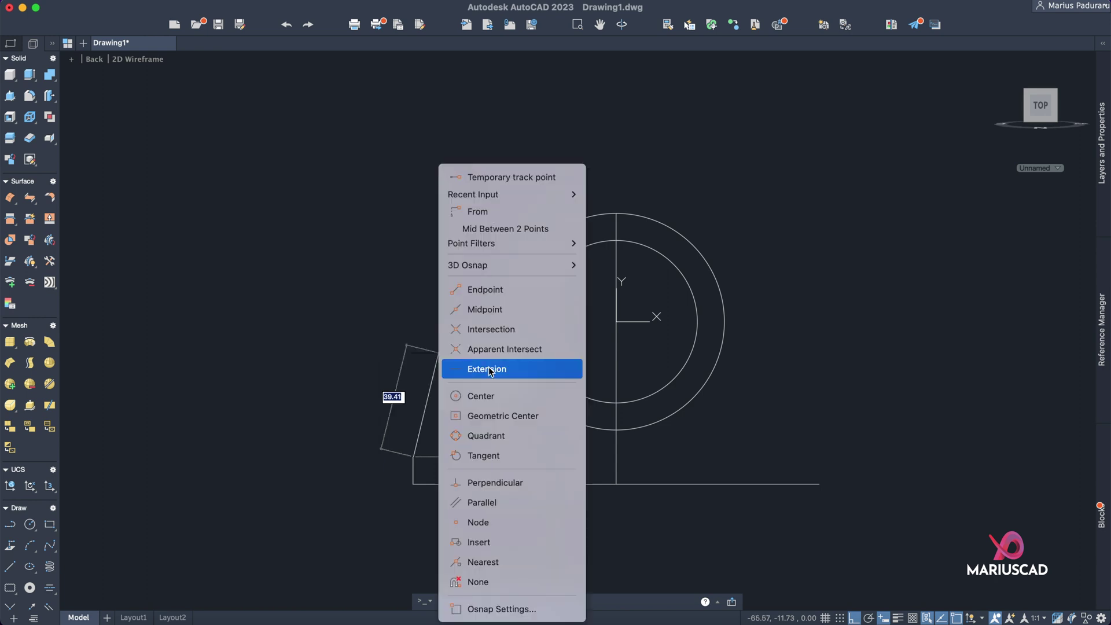
{"action": "left_click", "coordinate": [513, 456]}
{"action": "left_click", "coordinate": [522, 267]}
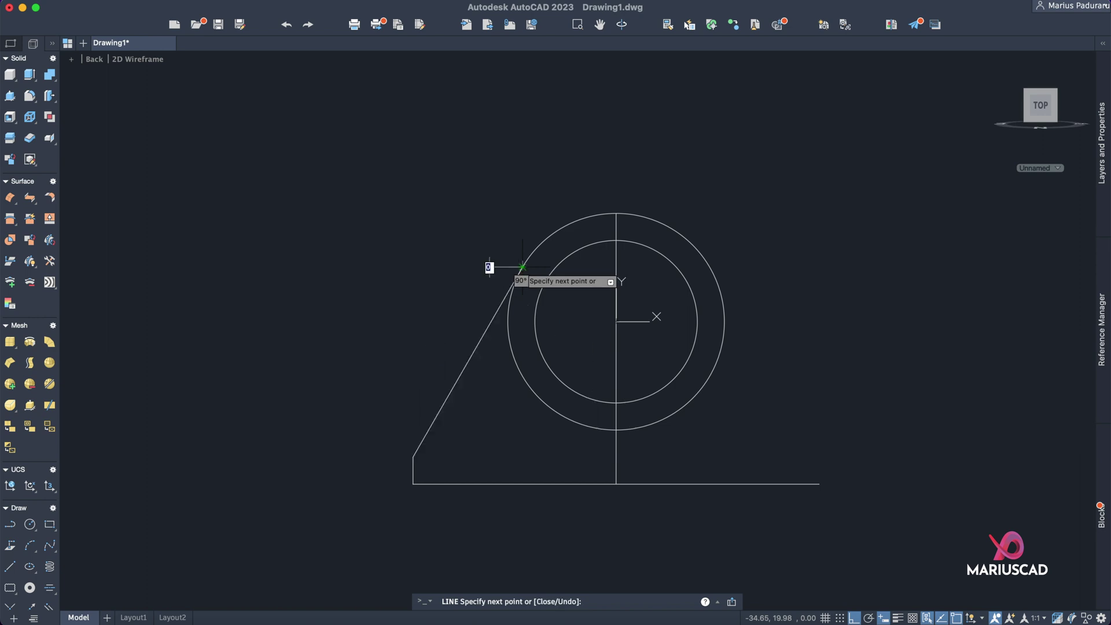
{"action": "key", "text": "Return"}
- Mirror the short vertical edge and the tangent line about the vertical centerline, keeping the source objects
{"action": "left_click_drag", "start_coordinate": [440, 470], "coordinate": [408, 428]}
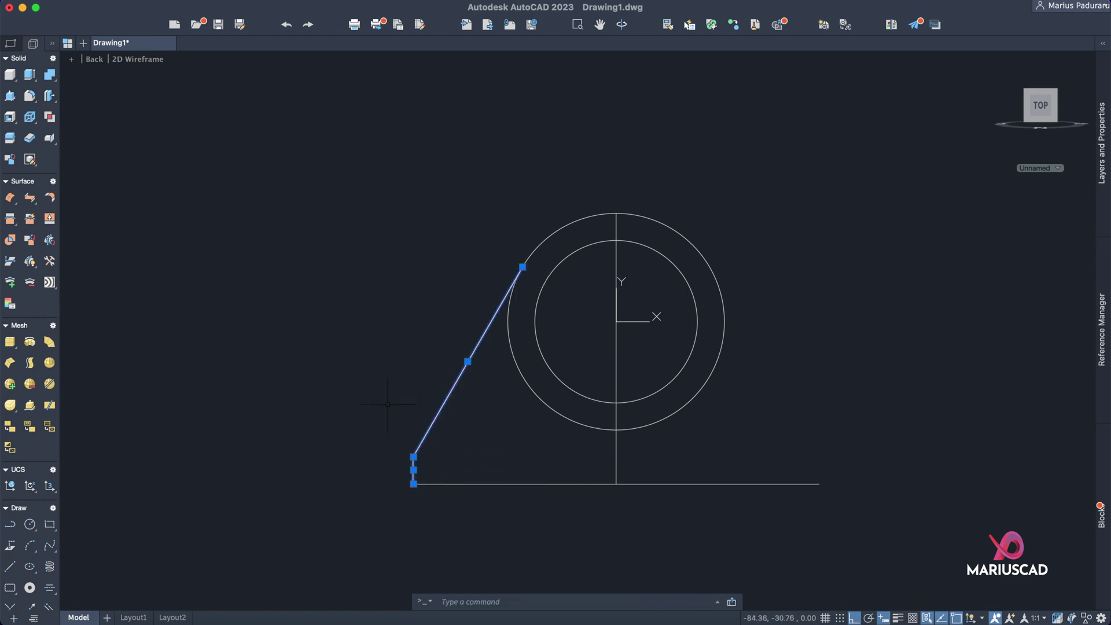
{"action": "type", "text": "mirror"}
{"action": "key", "text": "Return"}
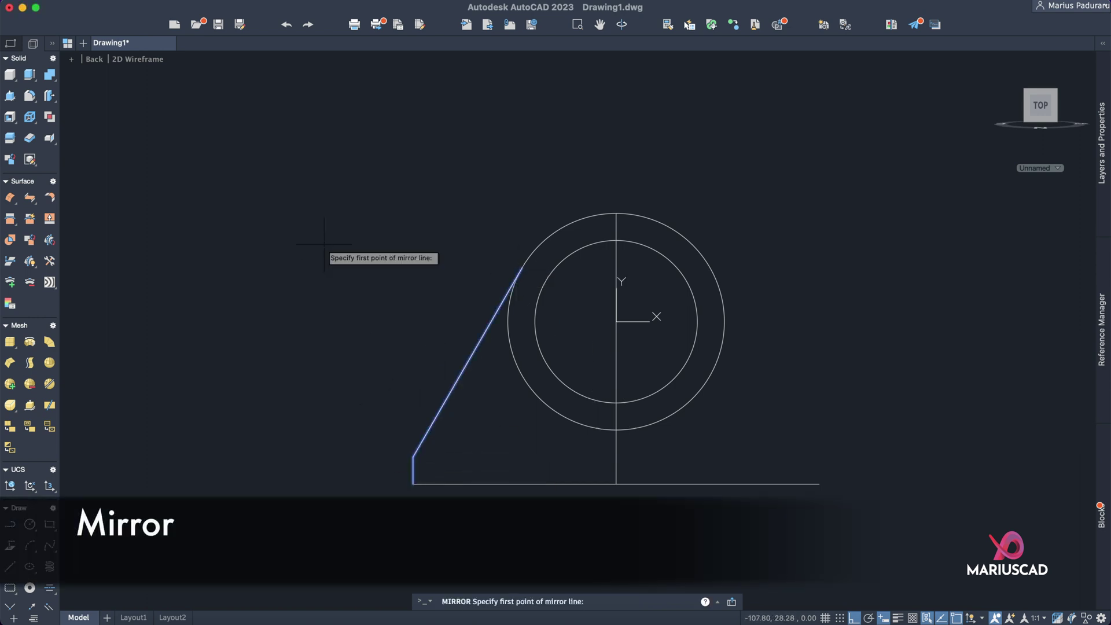
{"action": "left_click", "coordinate": [616, 483]}
{"action": "left_click", "coordinate": [628, 542]}
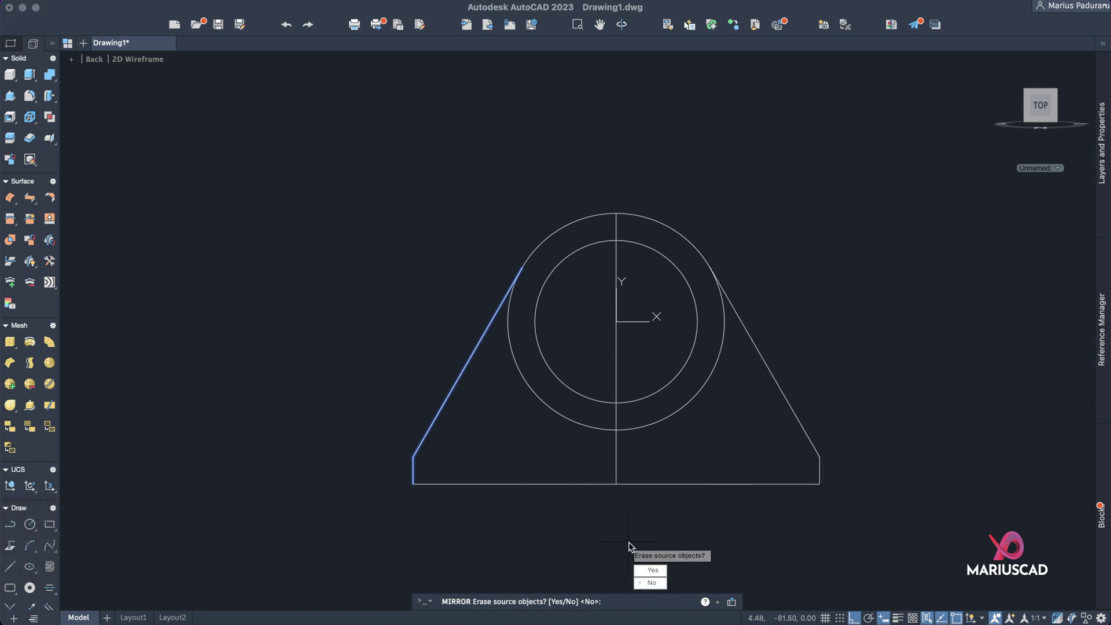
{"action": "left_click", "coordinate": [650, 583]}
- Delete the vertical construction line running through the circles
{"action": "left_click", "coordinate": [680, 359]}
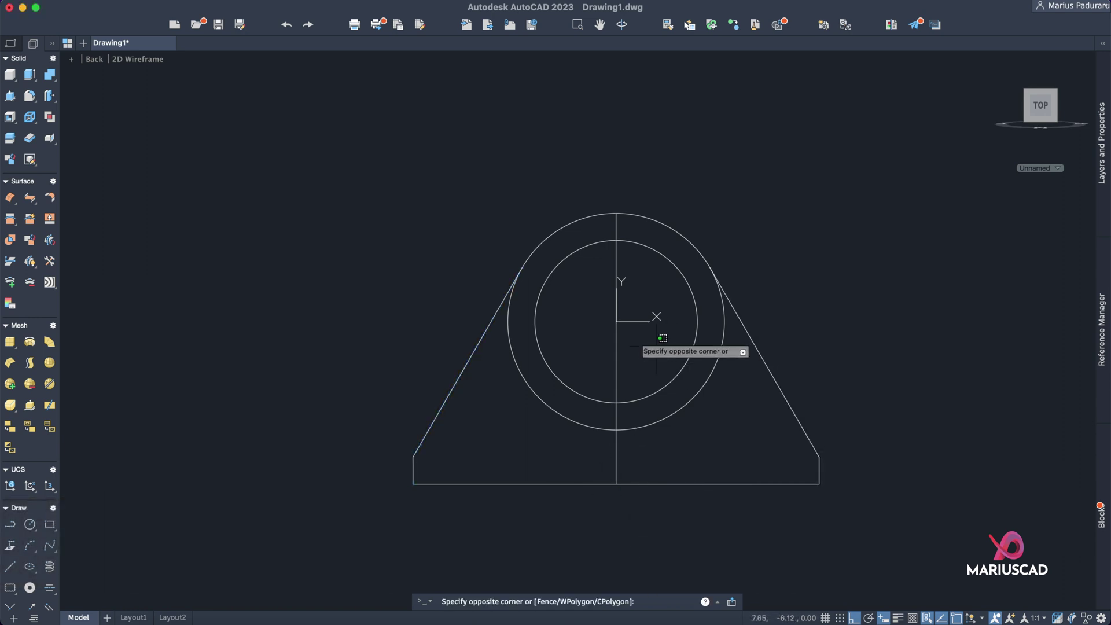
{"action": "left_click", "coordinate": [615, 329]}
{"action": "key", "text": "Delete"}
- Draw a horizontal line across the inner circle from its left quadrant to its right quadrant
{"action": "type", "text": "line"}
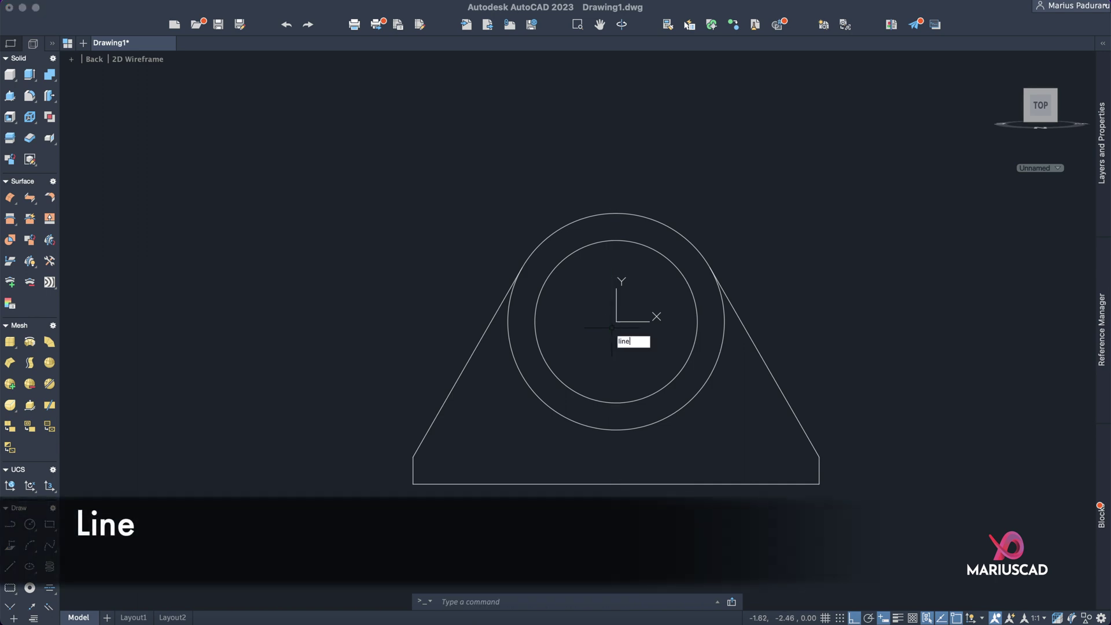
{"action": "key", "text": "Return"}
{"action": "left_click", "coordinate": [535, 321]}
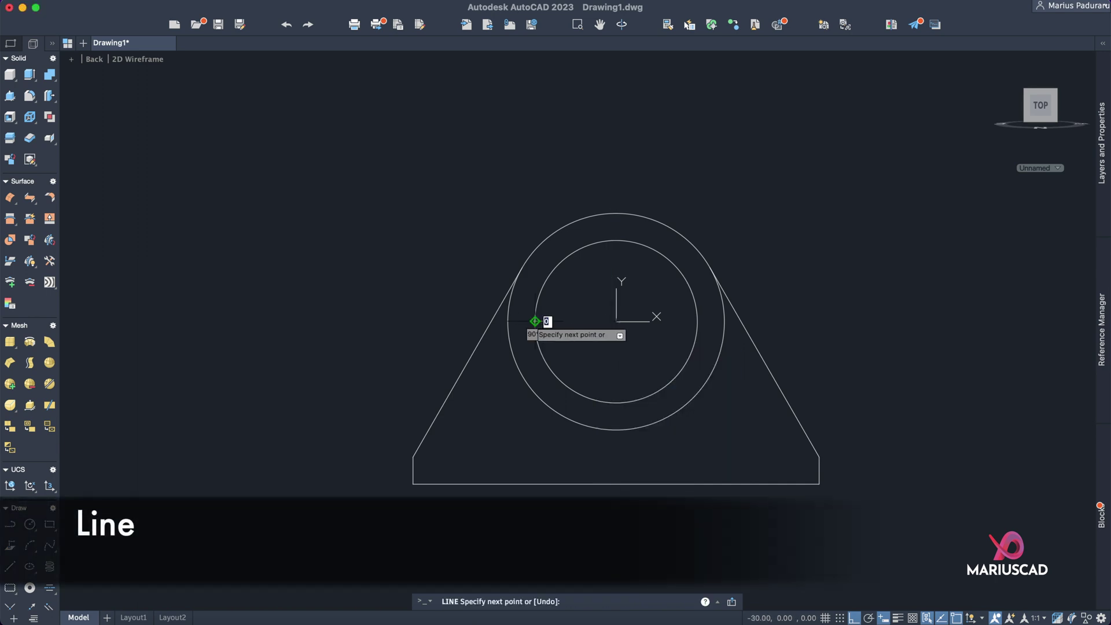
{"action": "left_click", "coordinate": [697, 321]}
{"action": "key", "text": "Return"}
- Trim away the inner circle's lower half below the horizontal diameter line
{"action": "type", "text": "tr"}
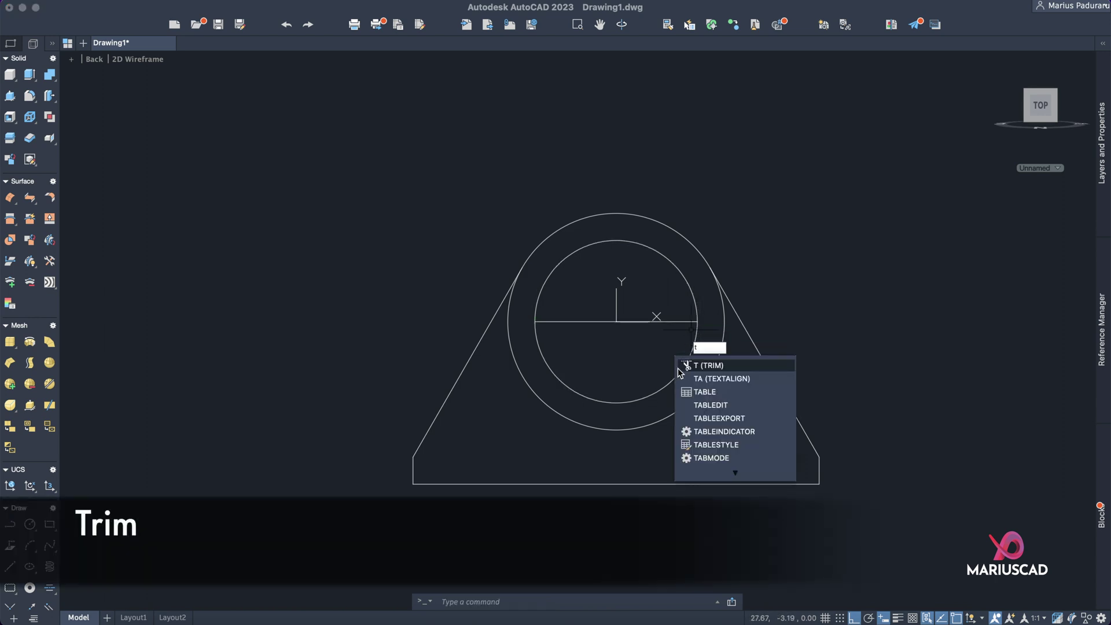
{"action": "key", "text": "Return"}
{"action": "left_click", "coordinate": [677, 370]}
{"action": "key", "text": "Return"}
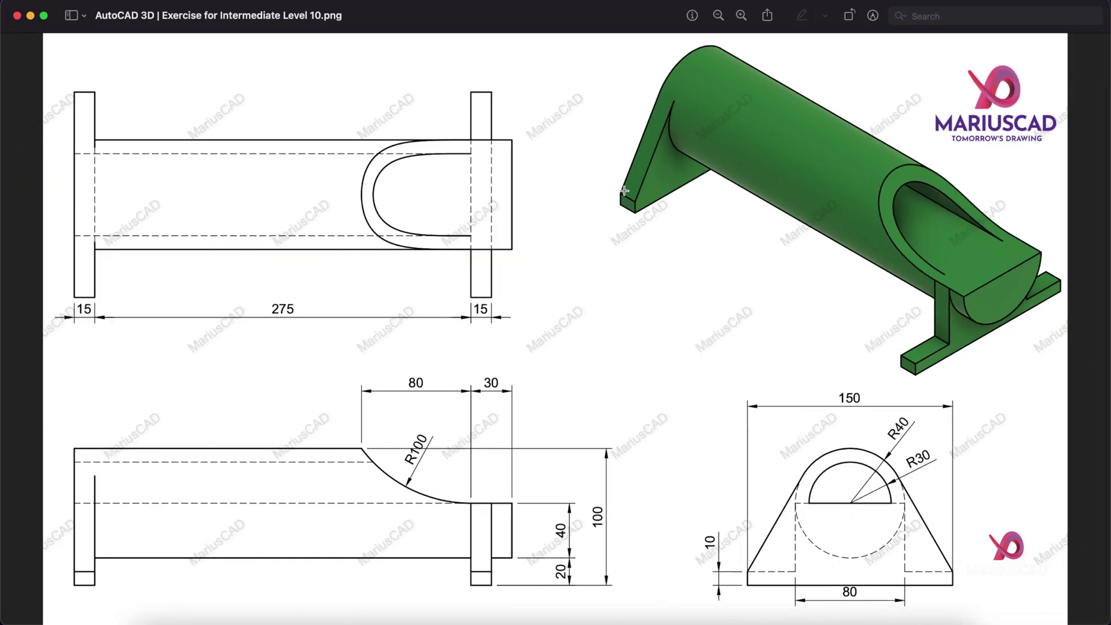
- Put away the exercise reference image and join all the curves of the end profile
{"action": "left_click_drag", "start_coordinate": [591, 168], "coordinate": [655, 238]}
{"action": "left_click", "coordinate": [417, 272]}
{"action": "left_click", "coordinate": [31, 16]}
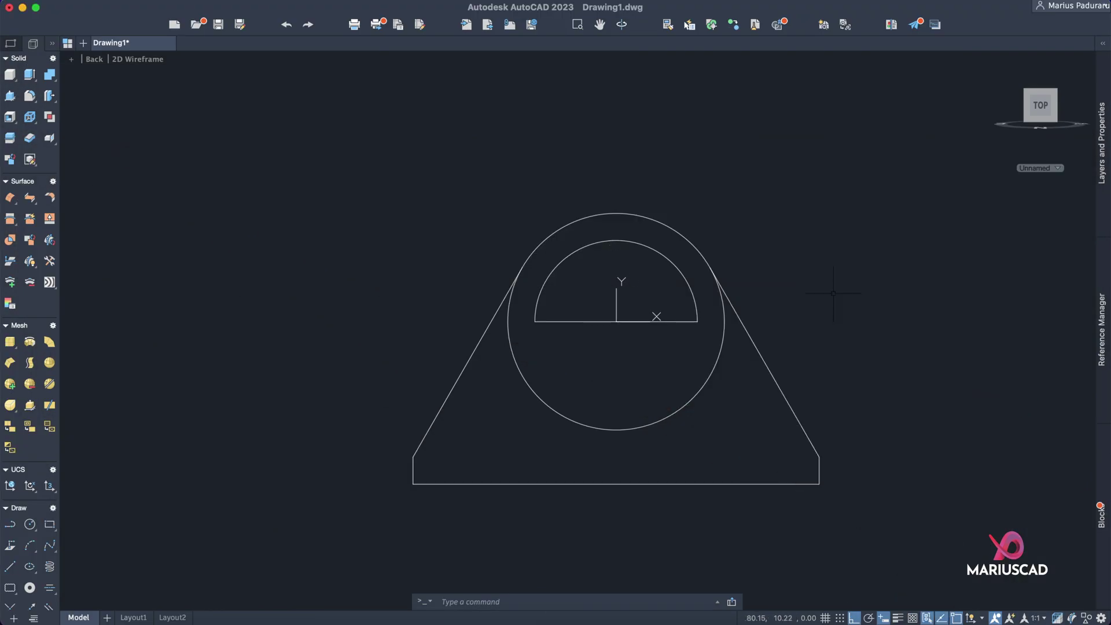
{"action": "left_click", "coordinate": [891, 523]}
{"action": "left_click", "coordinate": [361, 159]}
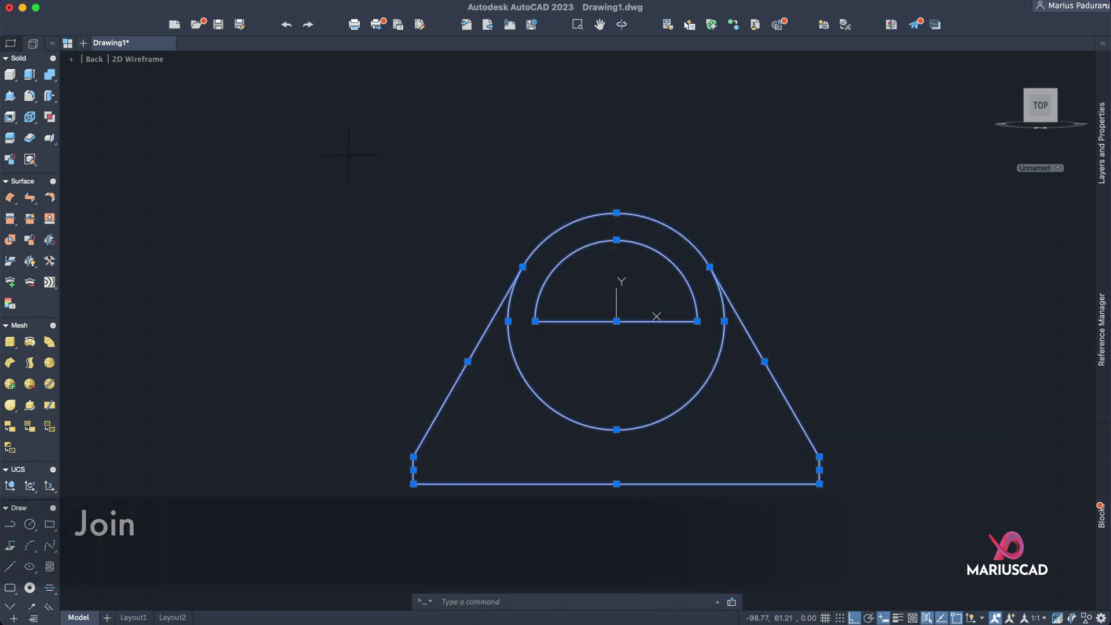
{"action": "type", "text": "j"}
{"action": "key", "text": "Return"}
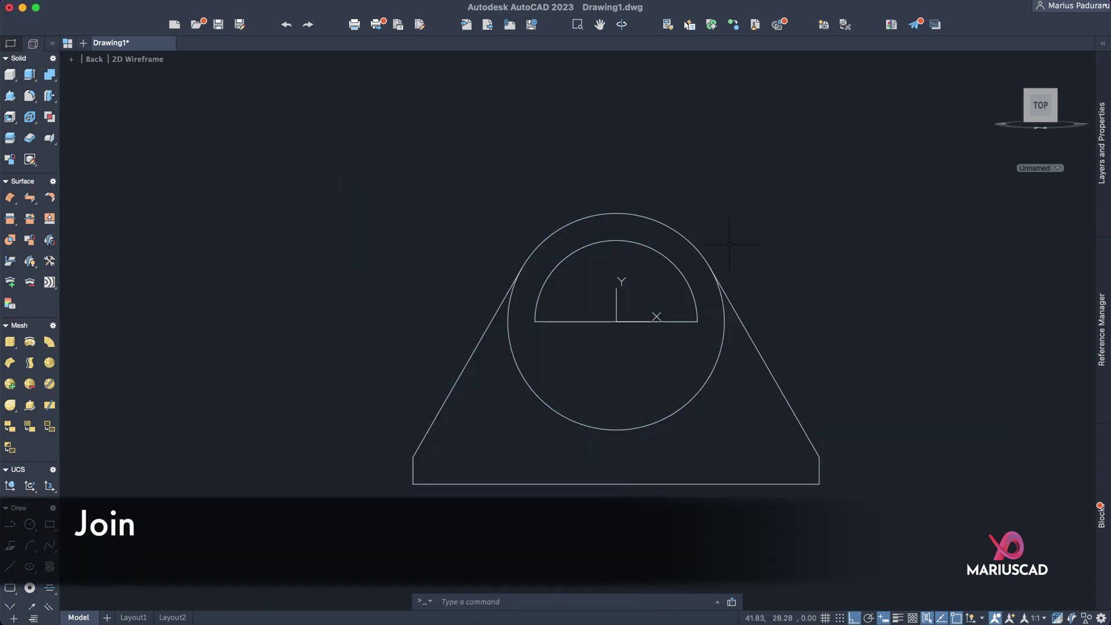
- Presspull the support area outside the outer circle by 15 to form the end plate
{"action": "left_click", "coordinate": [997, 67]}
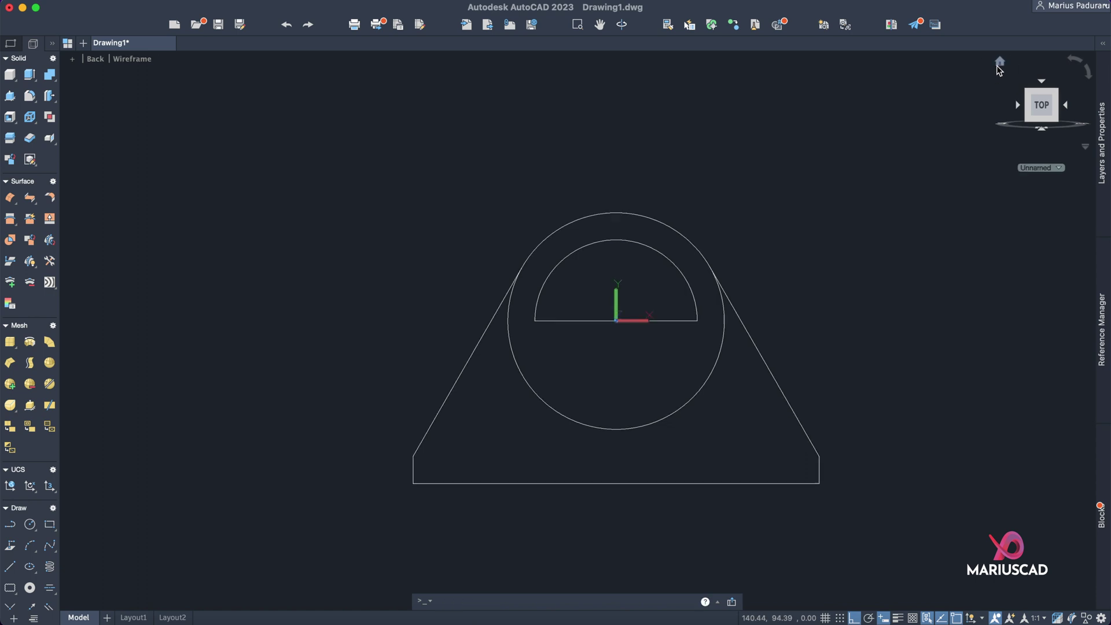
{"action": "scroll", "coordinate": [798, 283], "scroll_direction": "down", "scroll_amount": 3}
{"action": "scroll", "coordinate": [759, 303], "scroll_direction": "up", "scroll_amount": 2}
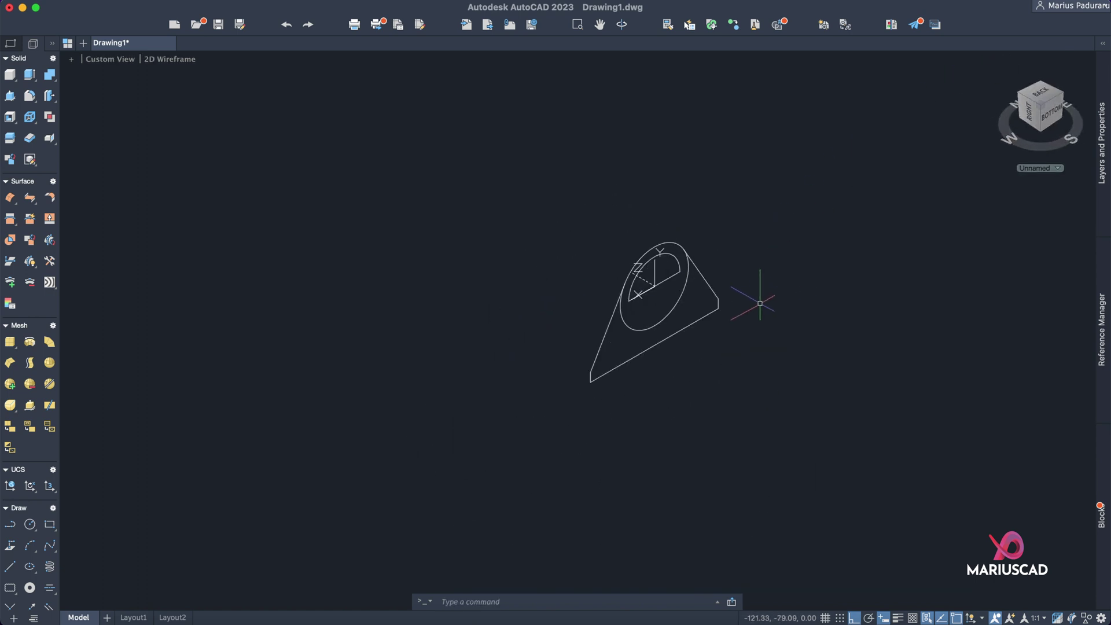
{"action": "type", "text": "presspull"}
{"action": "key", "text": "Return"}
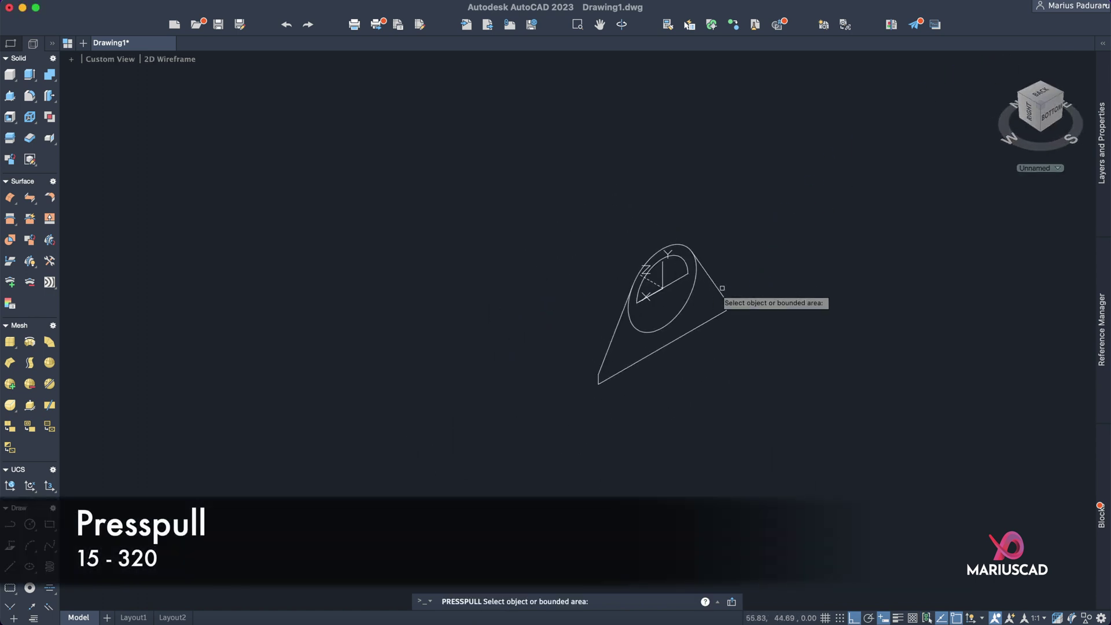
{"action": "left_click", "coordinate": [703, 301]}
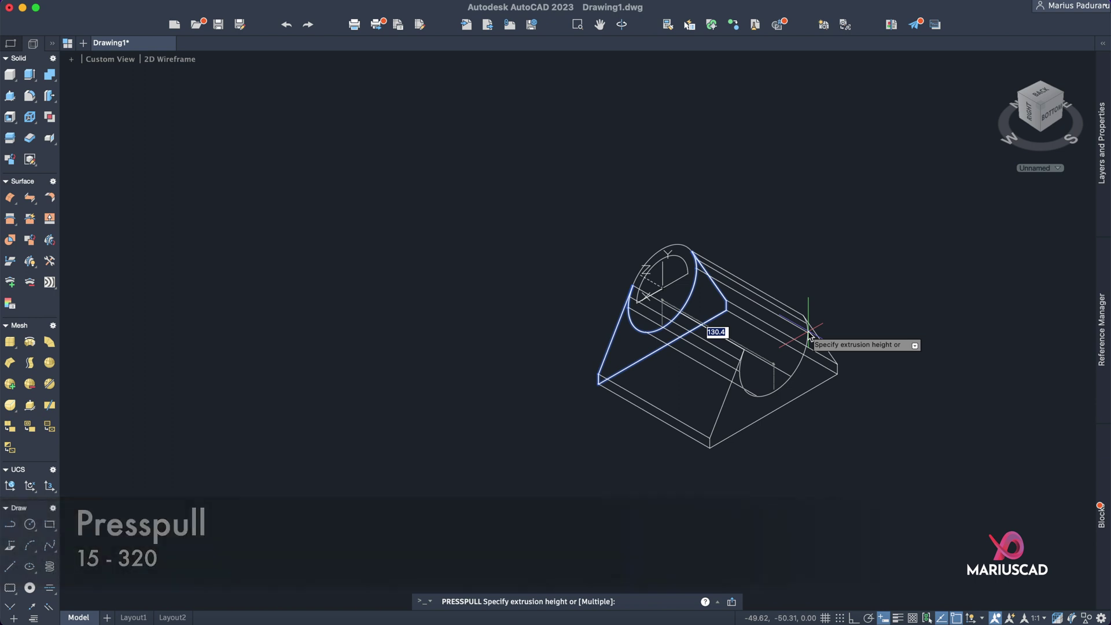
{"action": "left_click", "coordinate": [807, 325]}
- Presspull the area between the outer circle and the inner half circle by 320 to form the tube
{"action": "left_click", "coordinate": [662, 294]}
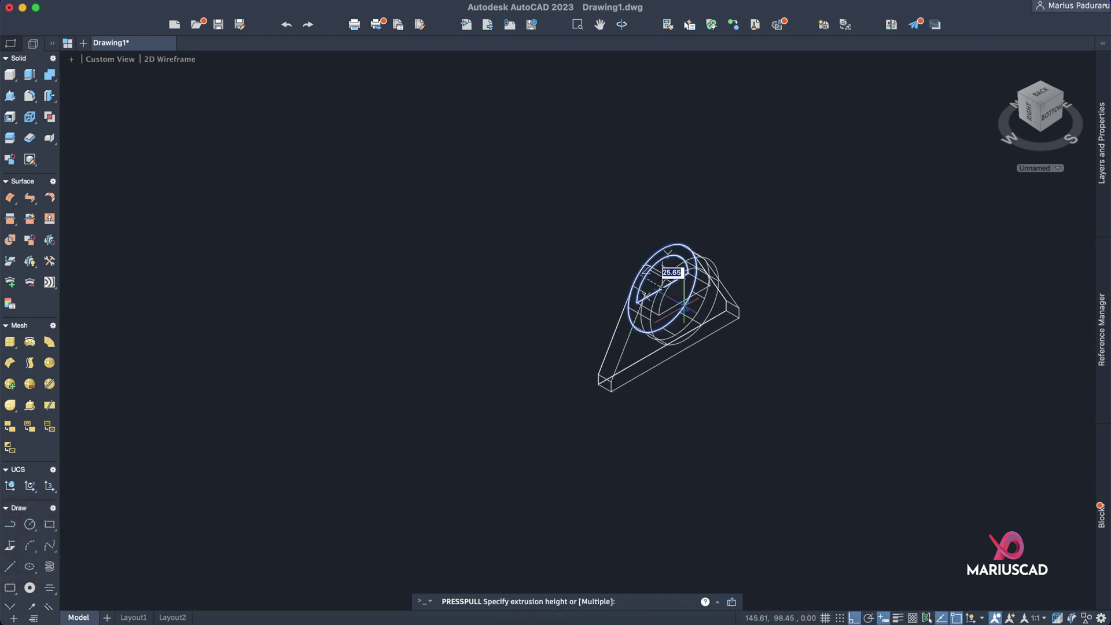
{"action": "key", "text": "Return"}
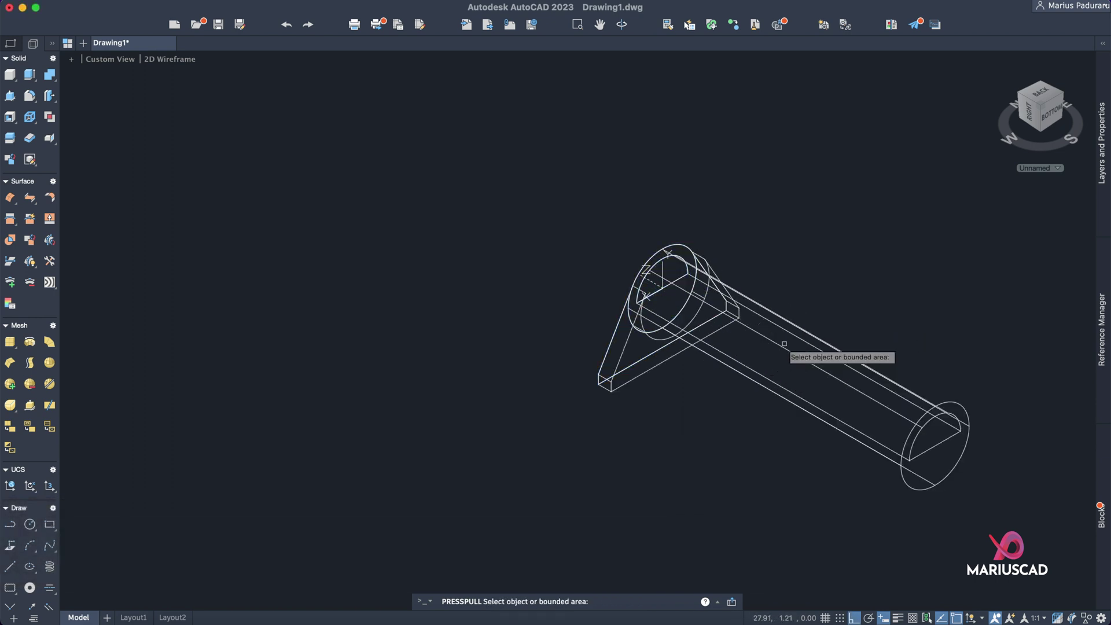
{"action": "key", "text": "Return"}
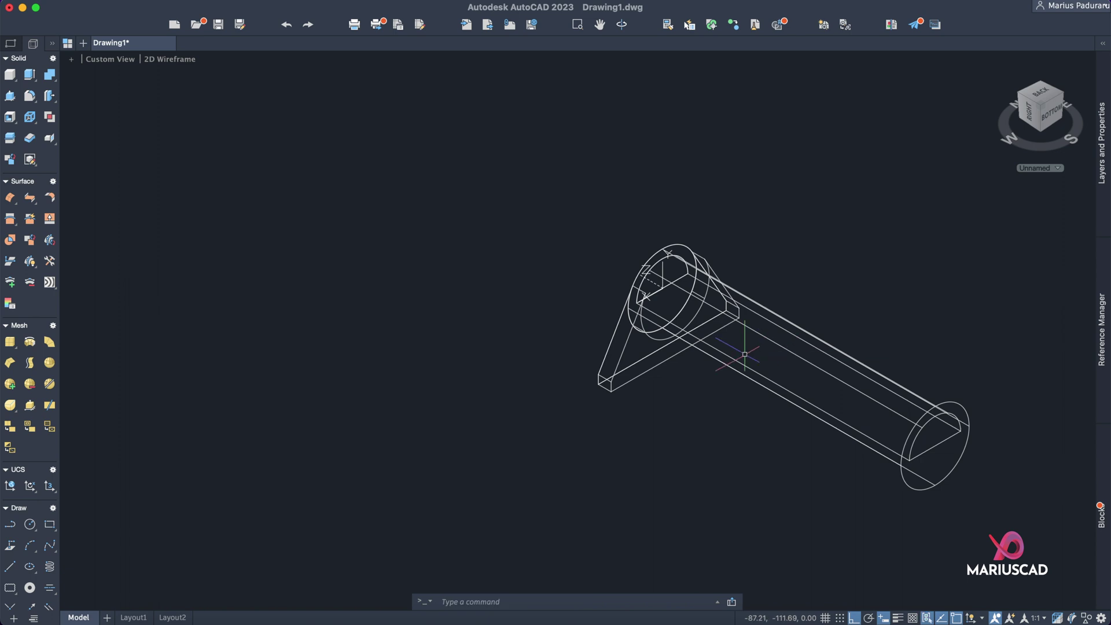
- Change the visual style to Shaded with edges to view the model as a solid
{"action": "left_click", "coordinate": [173, 59]}
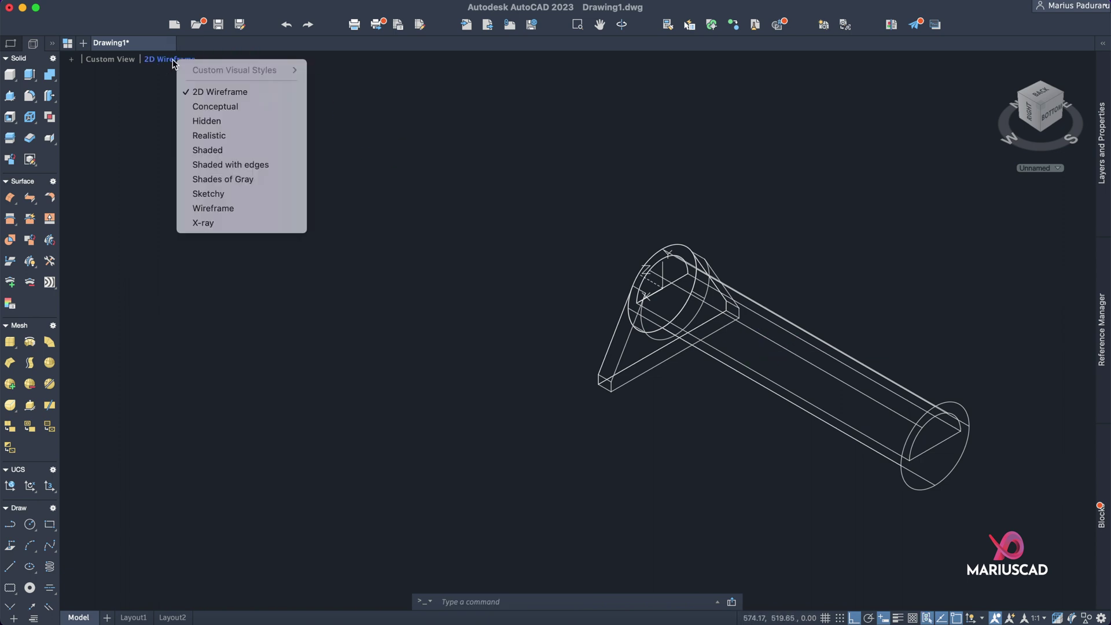
{"action": "left_click", "coordinate": [242, 164]}
{"action": "mouse_move", "coordinate": [843, 297]}
{"action": "middle_mouse_down", "text": "shift"}
{"action": "mouse_move", "coordinate": [935, 310]}
{"action": "mouse_move", "coordinate": [813, 255]}
{"action": "mouse_move", "coordinate": [836, 237]}
{"action": "mouse_move", "coordinate": [942, 263]}
{"action": "mouse_move", "coordinate": [945, 290]}
{"action": "mouse_move", "coordinate": [968, 265]}
{"action": "middle_mouse_up", "text": "shift"}
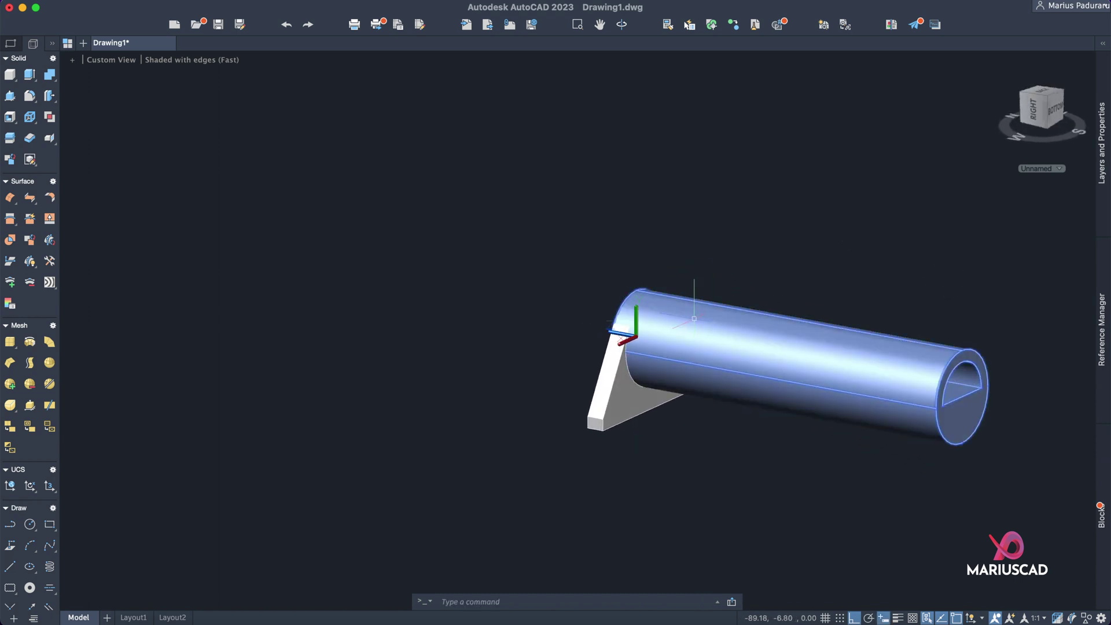
- Move only the UCS origin 305 along the tube's axis, from the end plate toward the open end
{"action": "left_click", "coordinate": [634, 334]}
{"action": "mouse_move", "coordinate": [635, 336]}
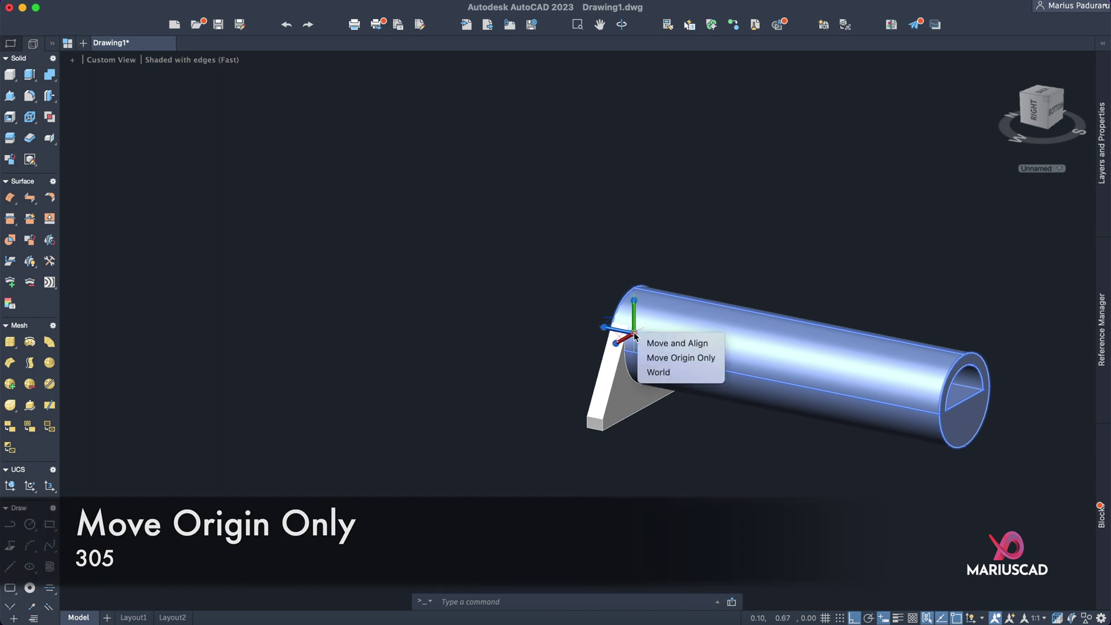
{"action": "left_click", "coordinate": [642, 359]}
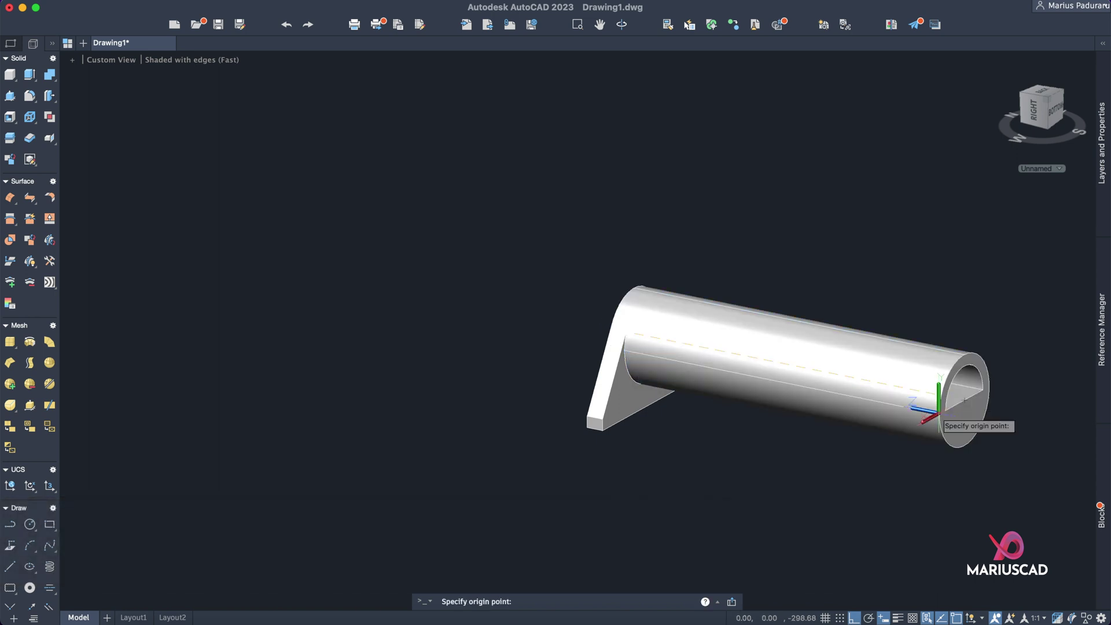
{"action": "middle_click_drag", "start_coordinate": [929, 414], "coordinate": [657, 389]}
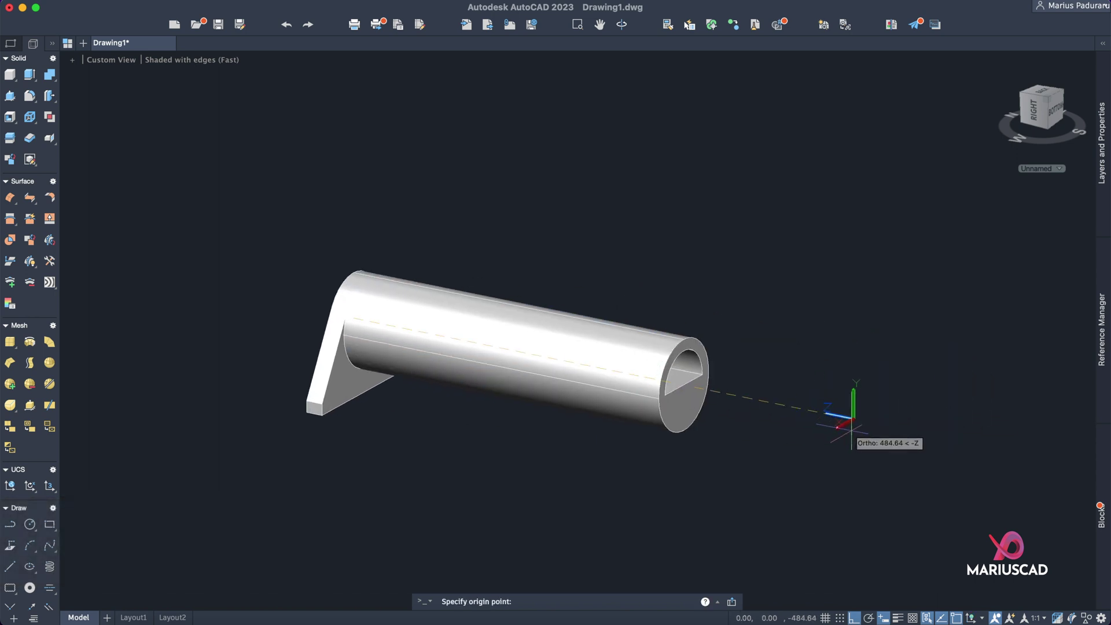
{"action": "type", "text": "30"}
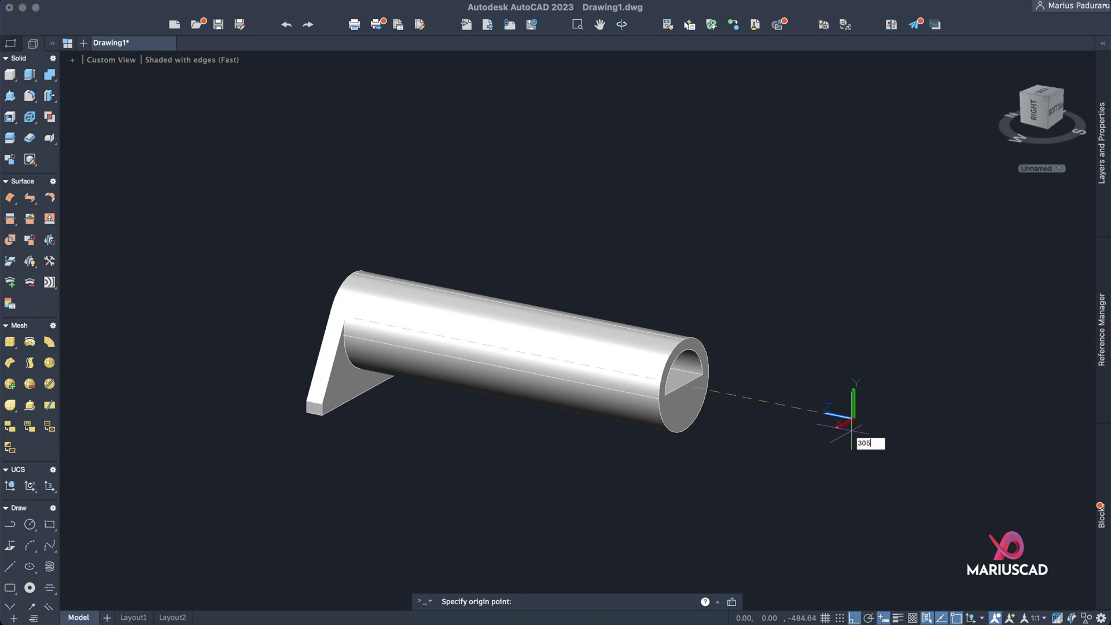
{"action": "type", "text": "5"}
{"action": "key", "text": "Return"}
- Hide the tube and end plate together with all remaining profile curves
{"action": "middle_click_drag", "start_coordinate": [856, 408], "coordinate": [813, 505], "text": "shift"}
{"action": "left_click", "coordinate": [813, 507]}
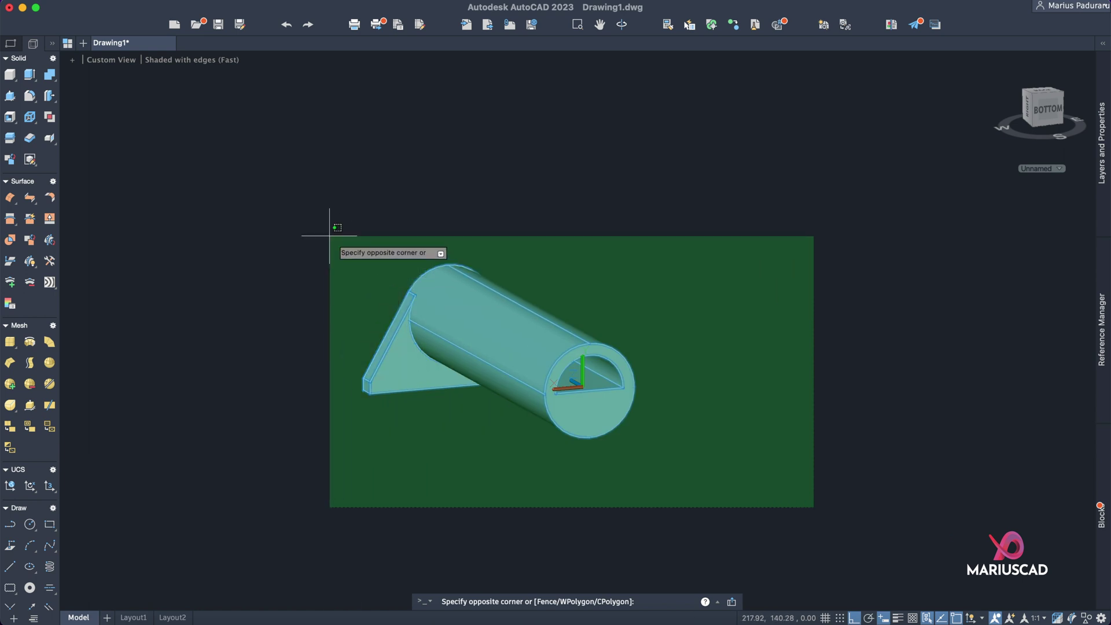
{"action": "left_click", "coordinate": [330, 235]}
{"action": "right_click", "coordinate": [478, 290]}
{"action": "mouse_move", "coordinate": [508, 376]}
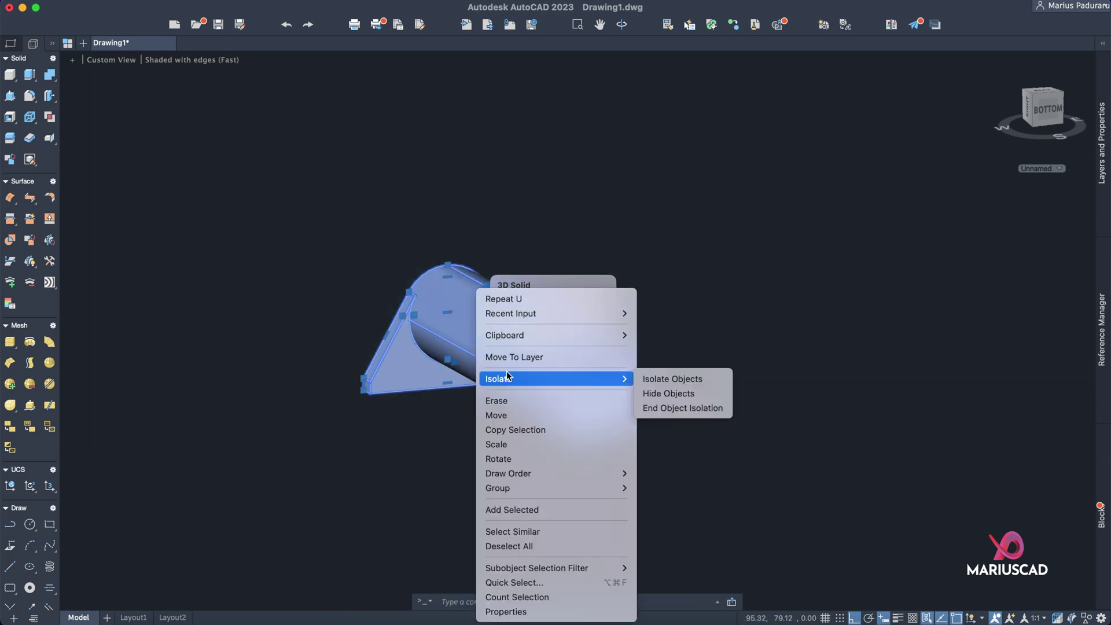
{"action": "left_click", "coordinate": [671, 393]}
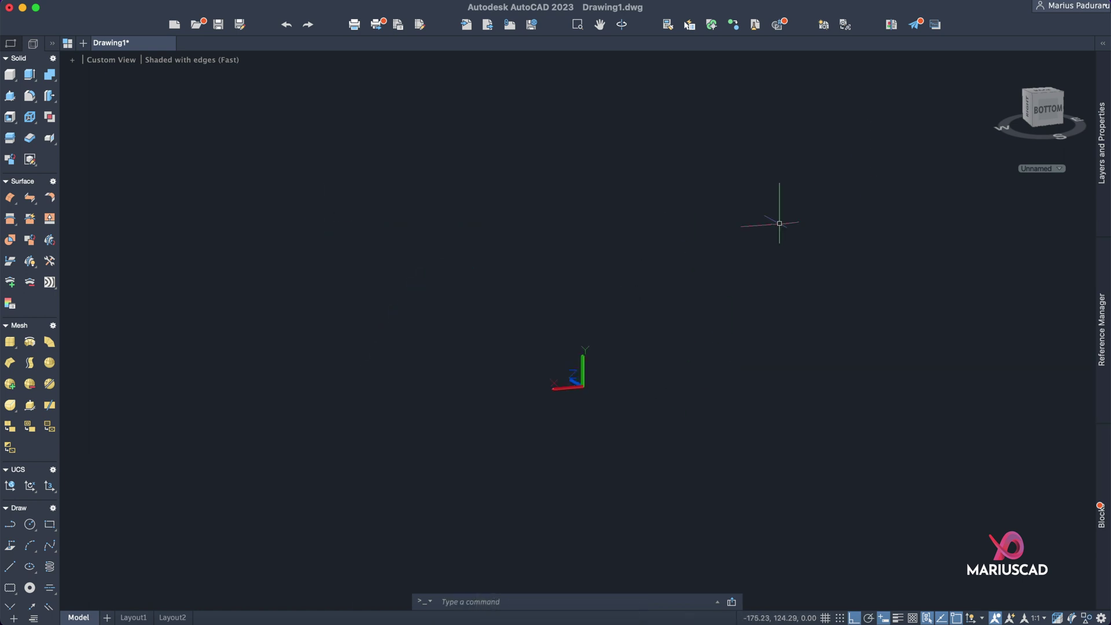
- Look straight at the tube's open end and align the UCS to the current view
{"action": "left_click", "coordinate": [1044, 110]}
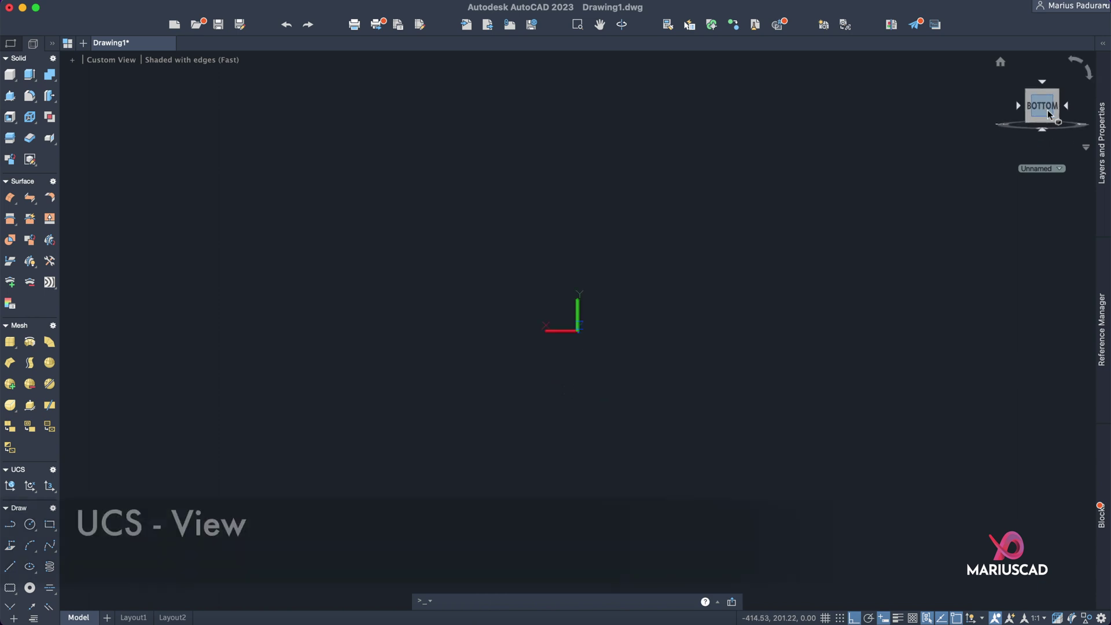
{"action": "type", "text": "ucs"}
{"action": "key", "text": "Return"}
{"action": "type", "text": "view"}
{"action": "key", "text": "Return"}
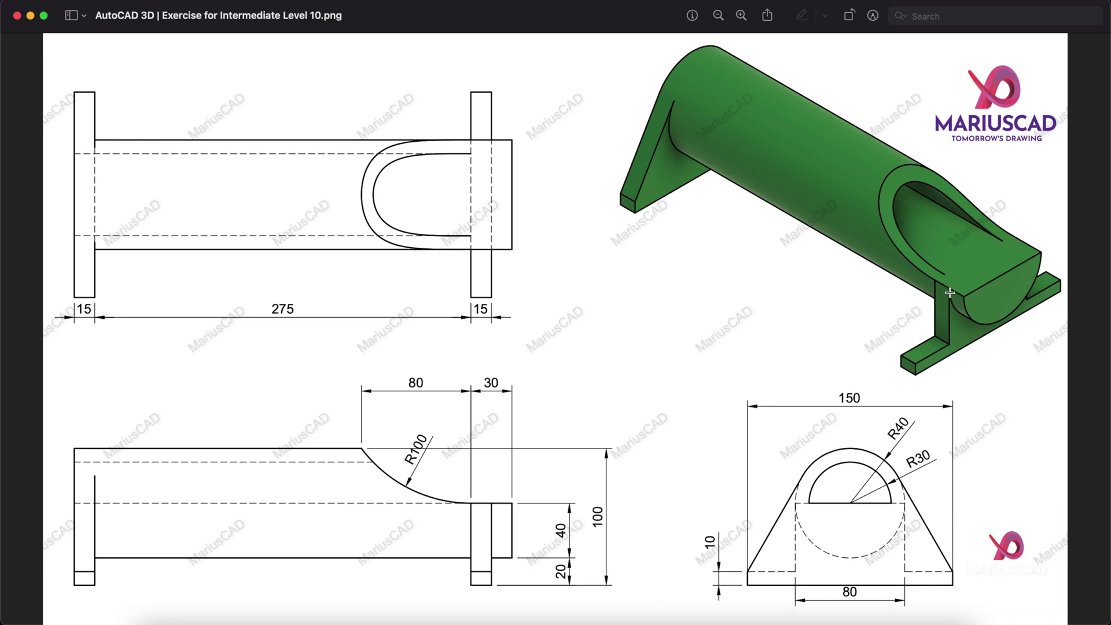
- Check the second support in the reference drawing and draw a circle of radius 40 centred at 0,0
{"action": "left_click_drag", "start_coordinate": [980, 266], "coordinate": [975, 285]}
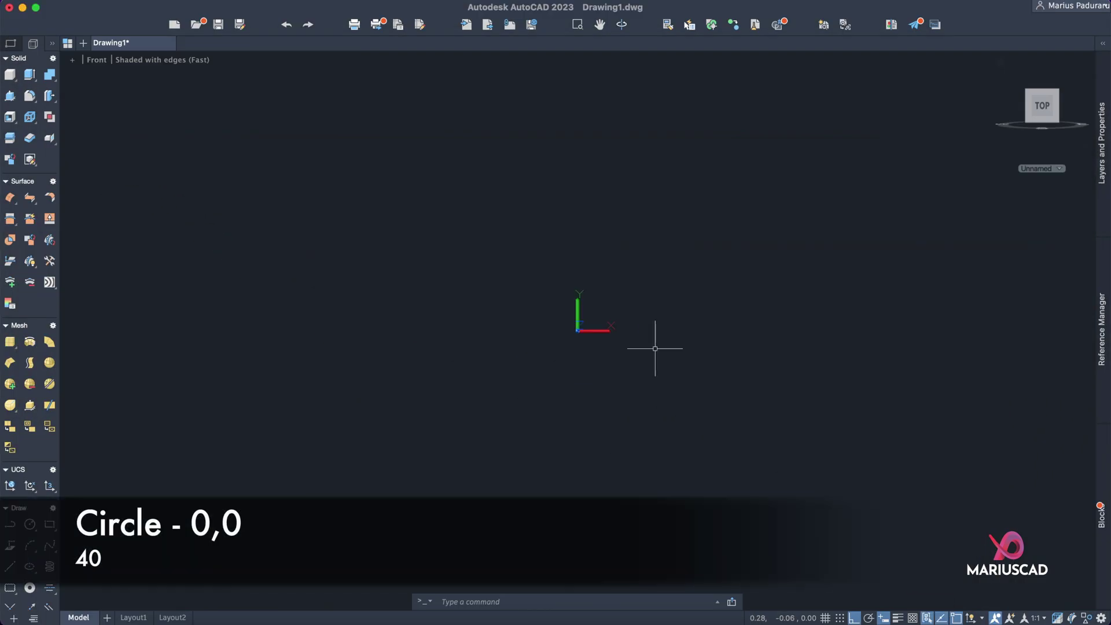
{"action": "type", "text": "circ"}
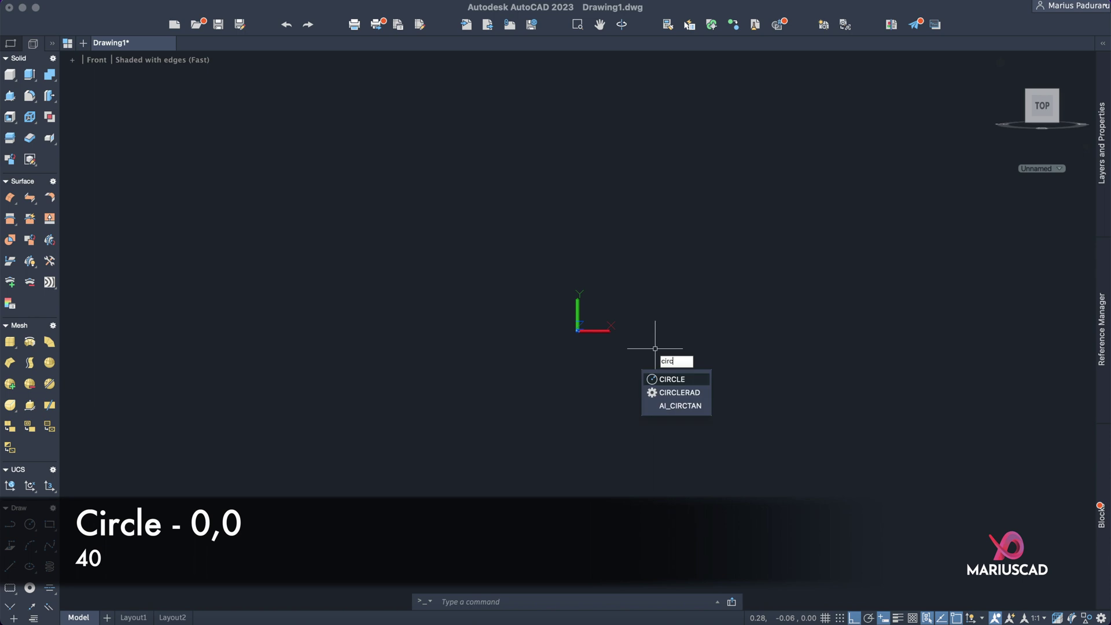
{"action": "key", "text": "Return"}
{"action": "type", "text": "0,0"}
{"action": "key", "text": "Return"}
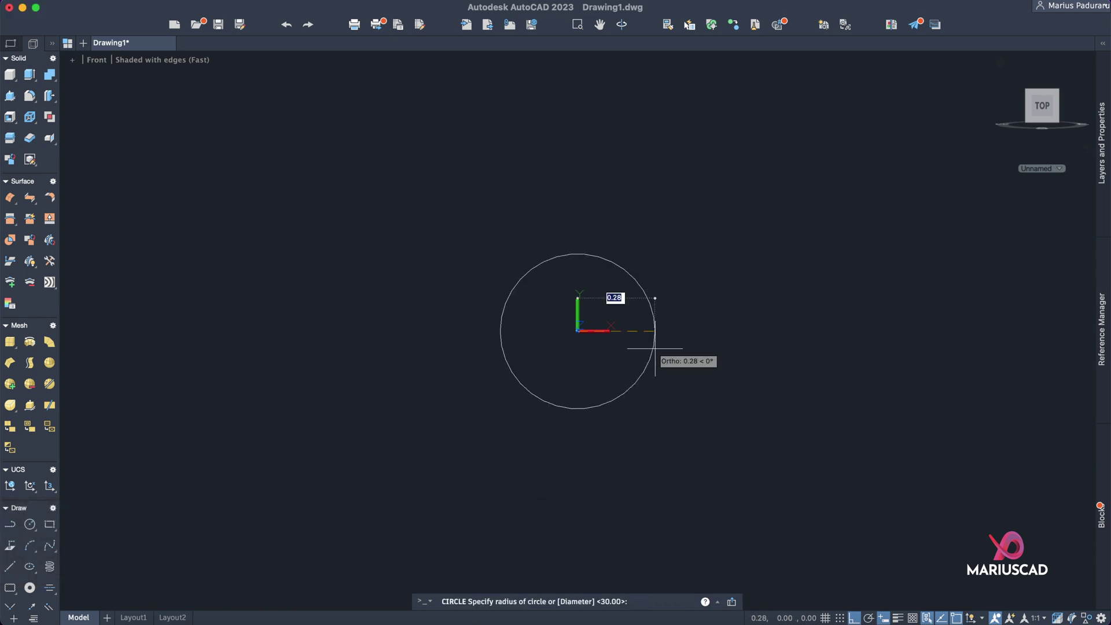
{"action": "type", "text": "40"}
{"action": "key", "text": "Return"}
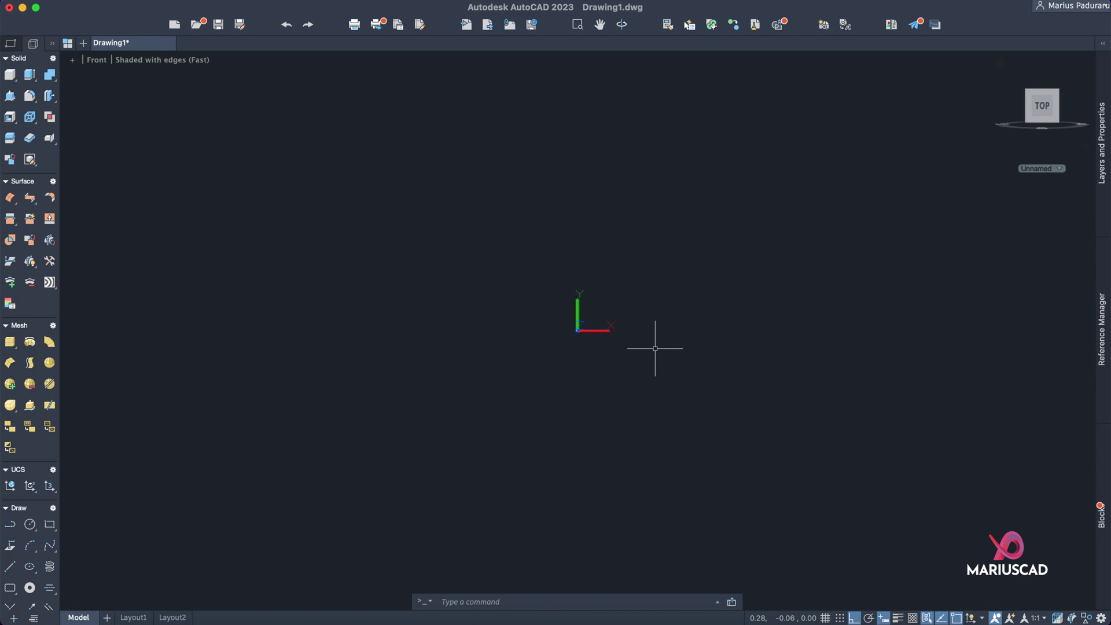
{"action": "scroll", "coordinate": [655, 348], "scroll_direction": "down", "scroll_amount": 5}
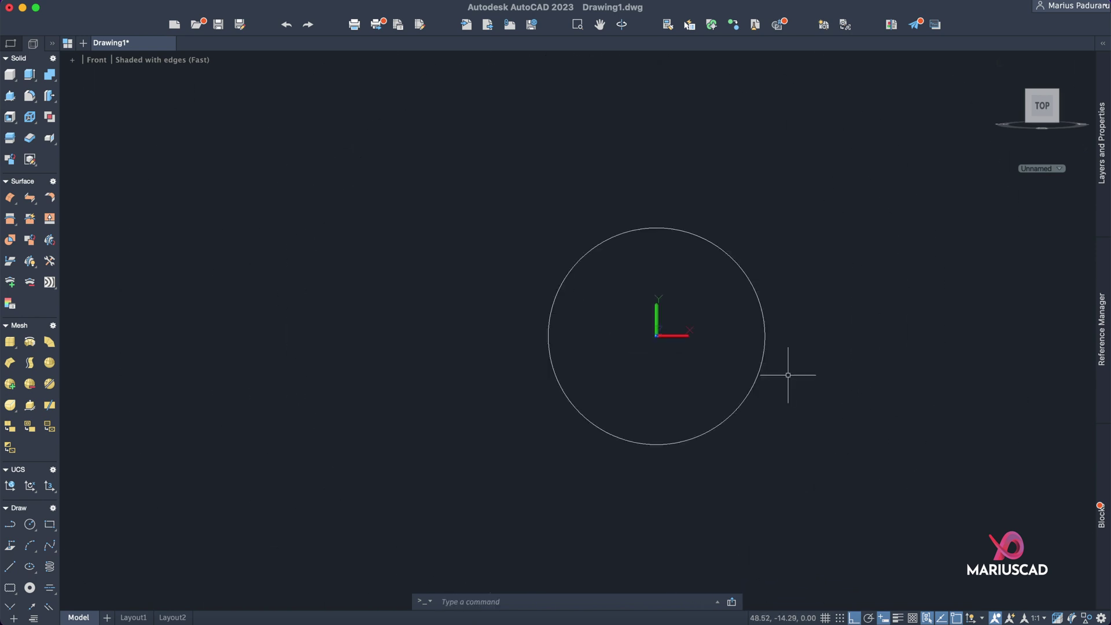
- Draw connected lines from the circle's left quadrant: 50 down, 35 outward to the left and 10 down
{"action": "type", "text": "l"}
{"action": "key", "text": "Return"}
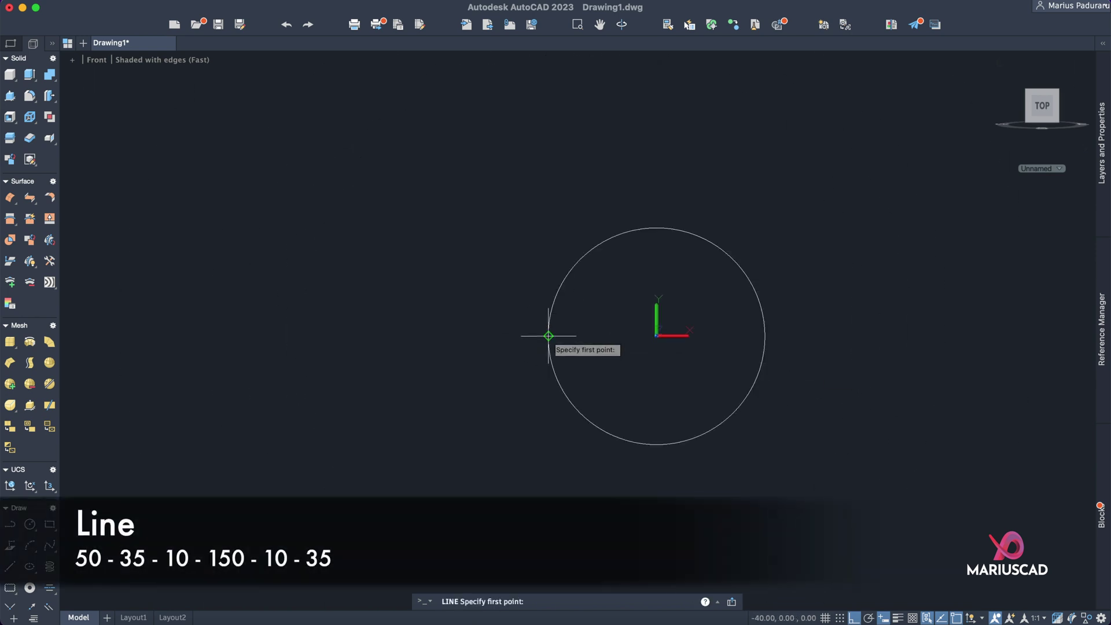
{"action": "left_click", "coordinate": [549, 335]}
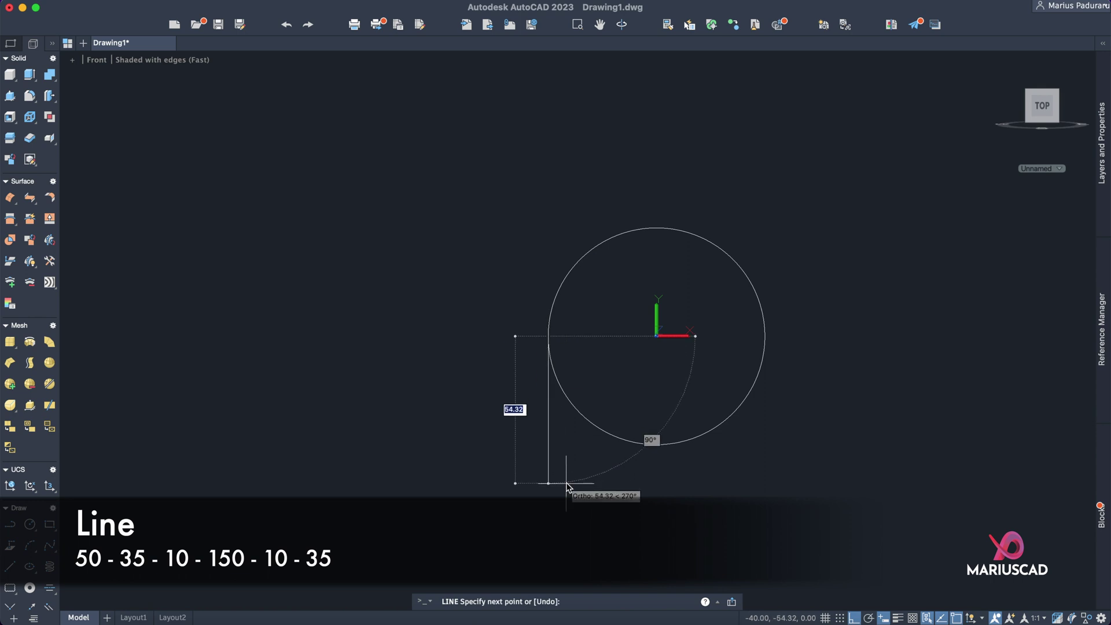
{"action": "type", "text": "50"}
{"action": "key", "text": "Return"}
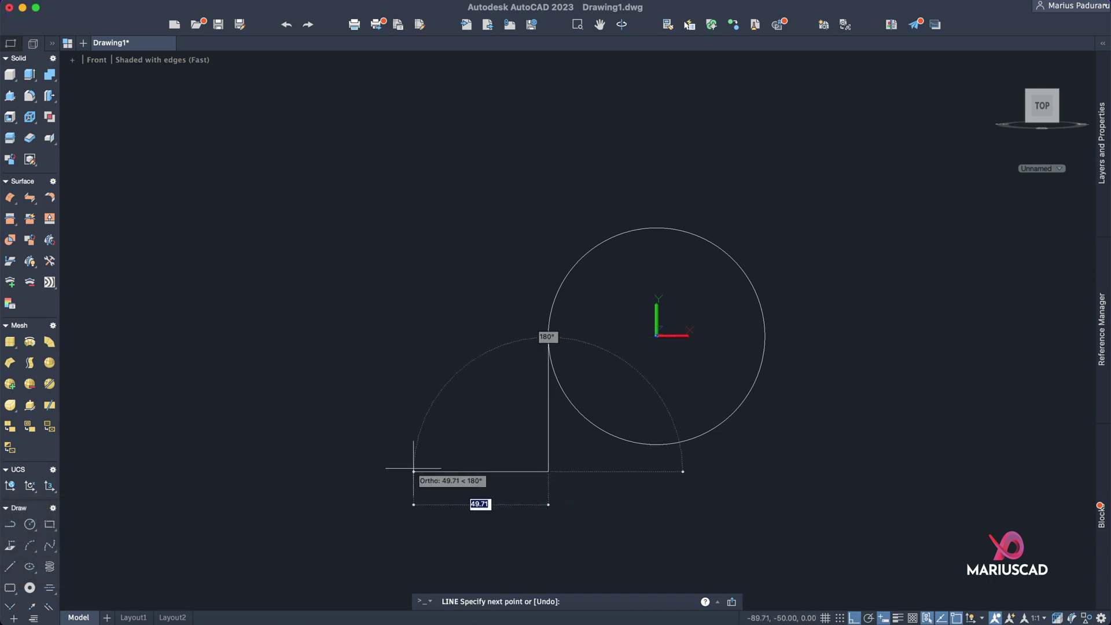
{"action": "left_click", "coordinate": [454, 470]}
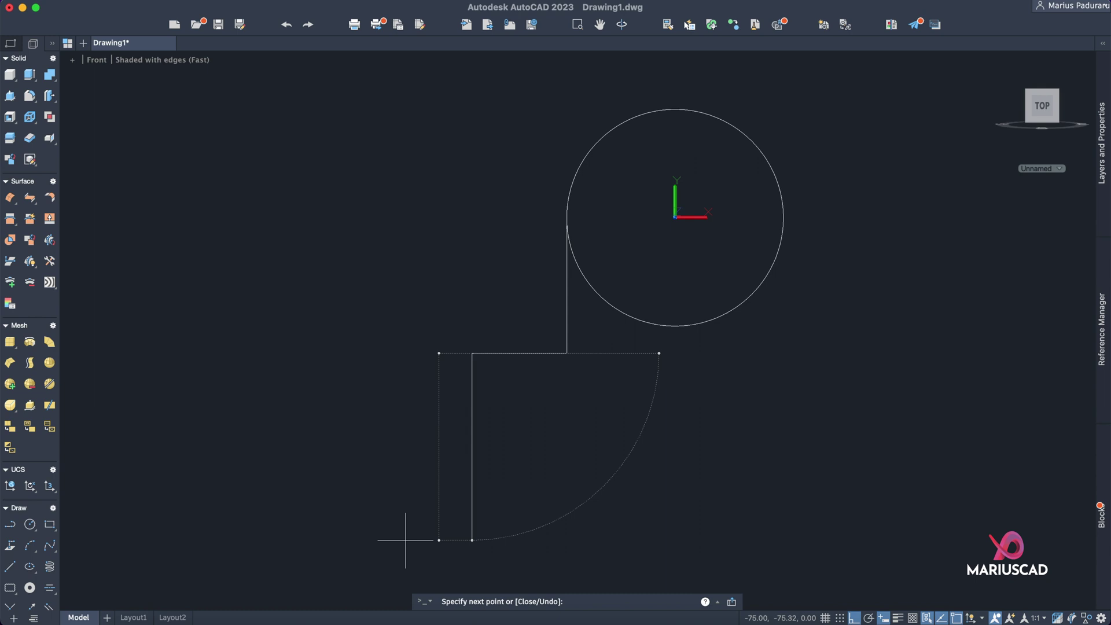
{"action": "type", "text": "10"}
{"action": "key", "text": "Return"}
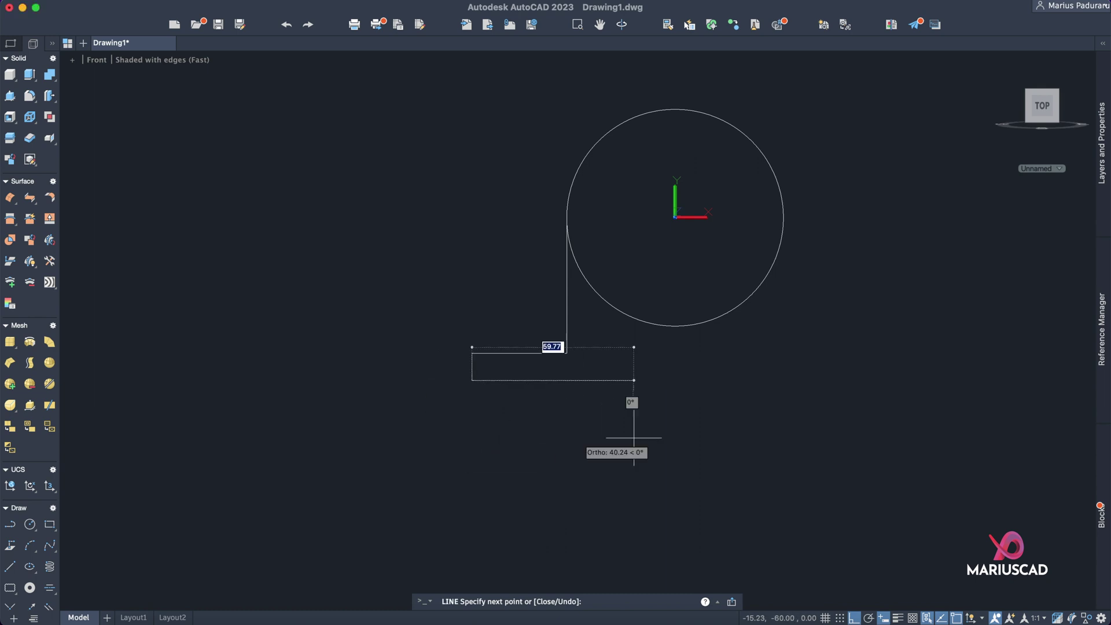
- Continue the support outline 150 to the right, 10 up and 35 inward, ending at the circle's right quadrant
{"action": "type", "text": "150"}
{"action": "key", "text": "Return"}
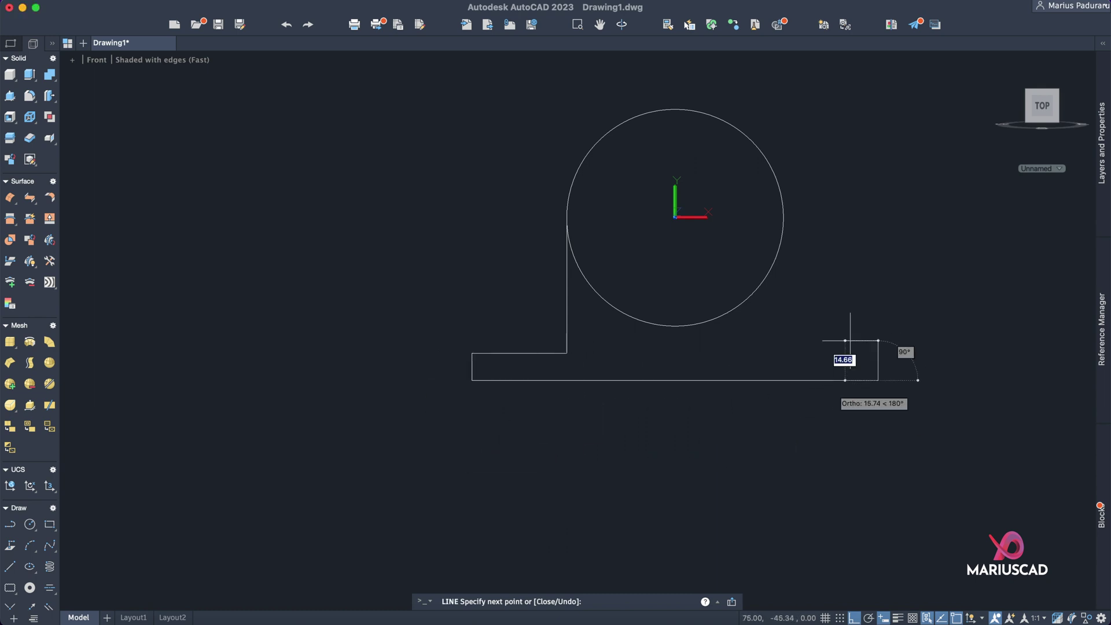
{"action": "type", "text": "10"}
{"action": "key", "text": "Return"}
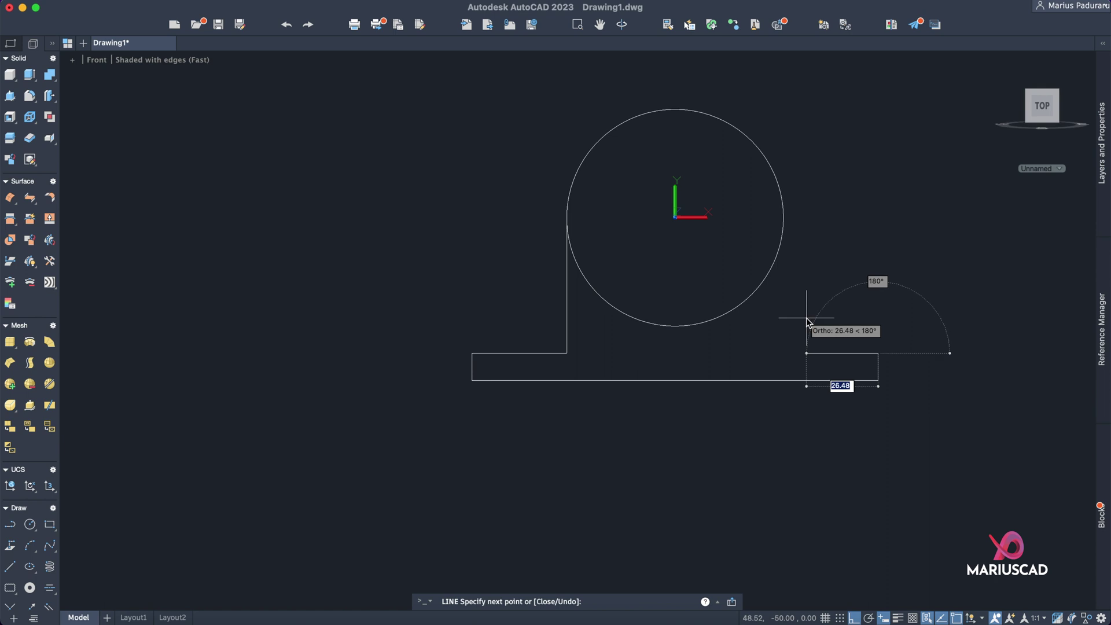
{"action": "type", "text": "35"}
{"action": "key", "text": "Return"}
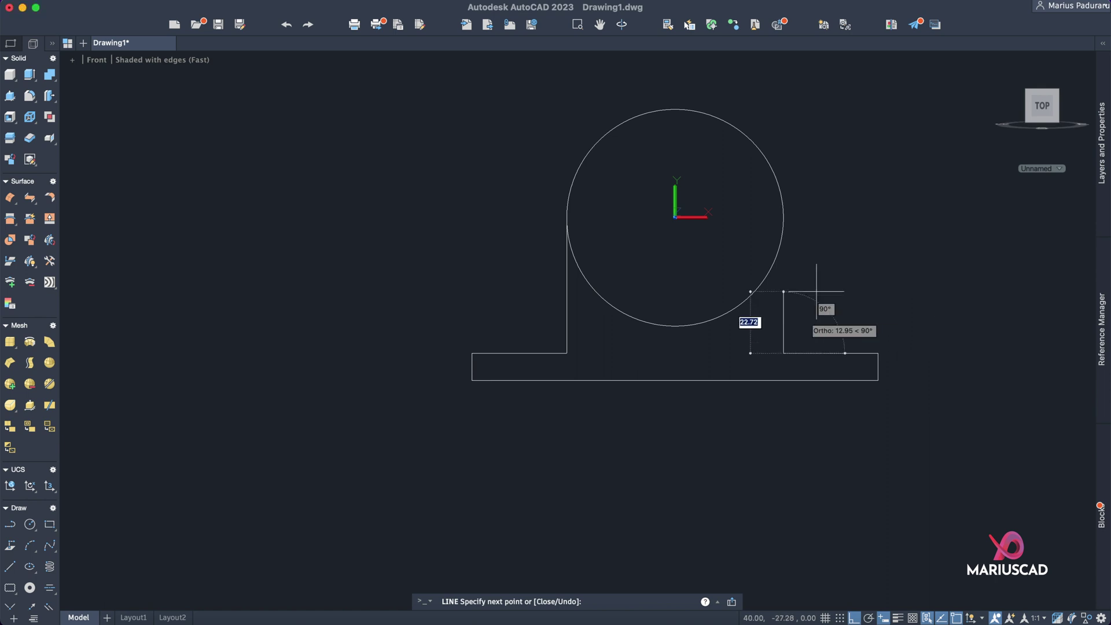
{"action": "left_click", "coordinate": [783, 217]}
{"action": "key", "text": "Escape"}
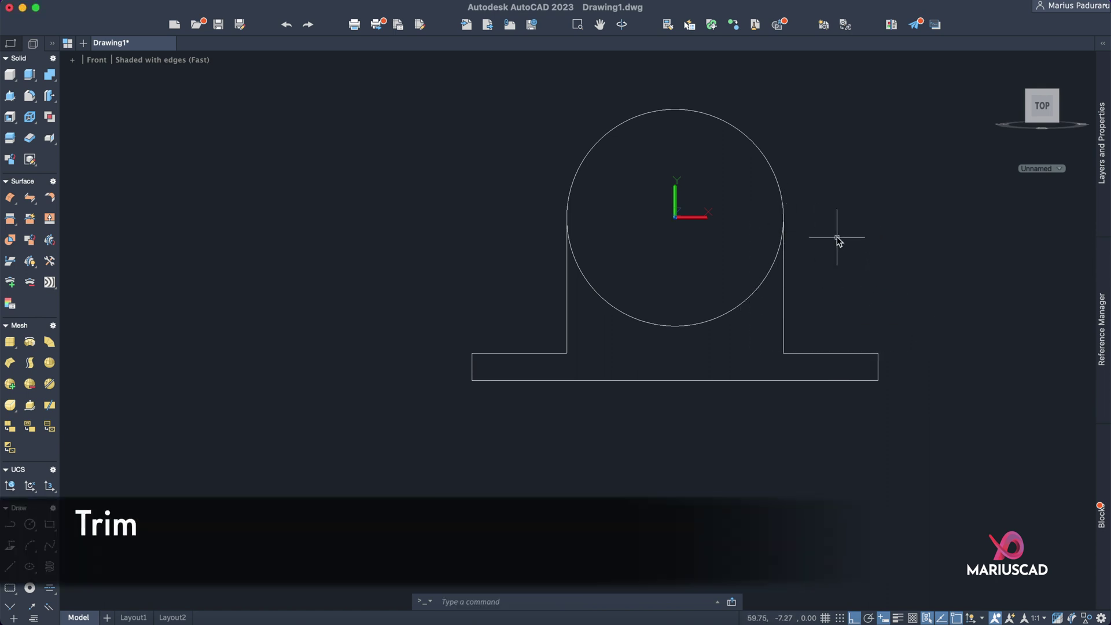
- Trim away the circle's upper half and join the remaining arc and lines into one support profile
{"action": "type", "text": "tr"}
{"action": "key", "text": "Return"}
{"action": "left_click", "coordinate": [778, 176]}
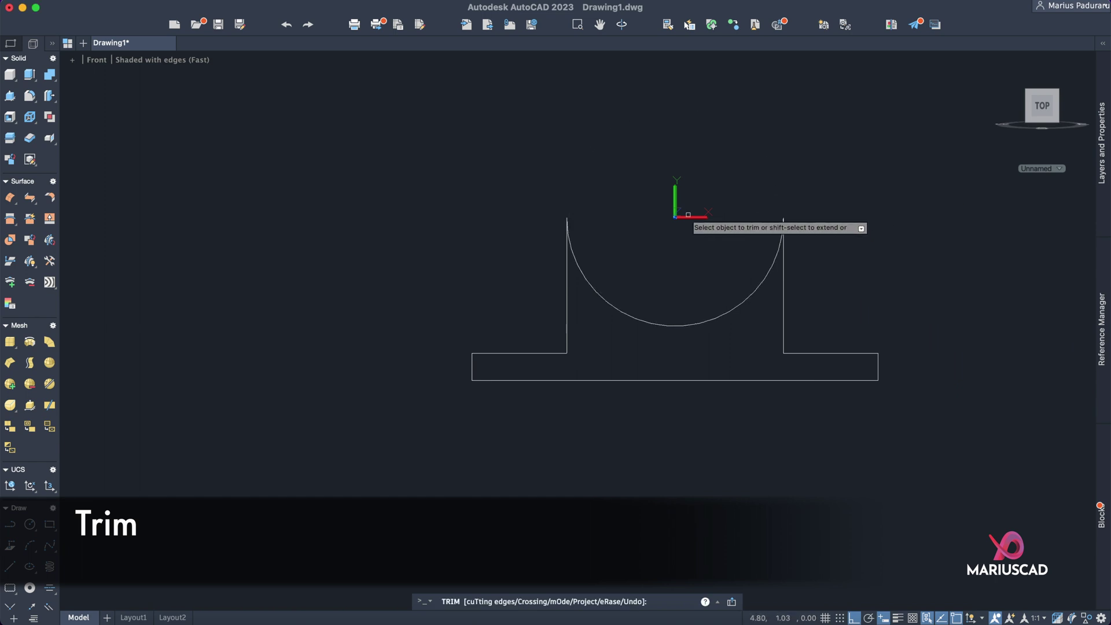
{"action": "left_click", "coordinate": [942, 429]}
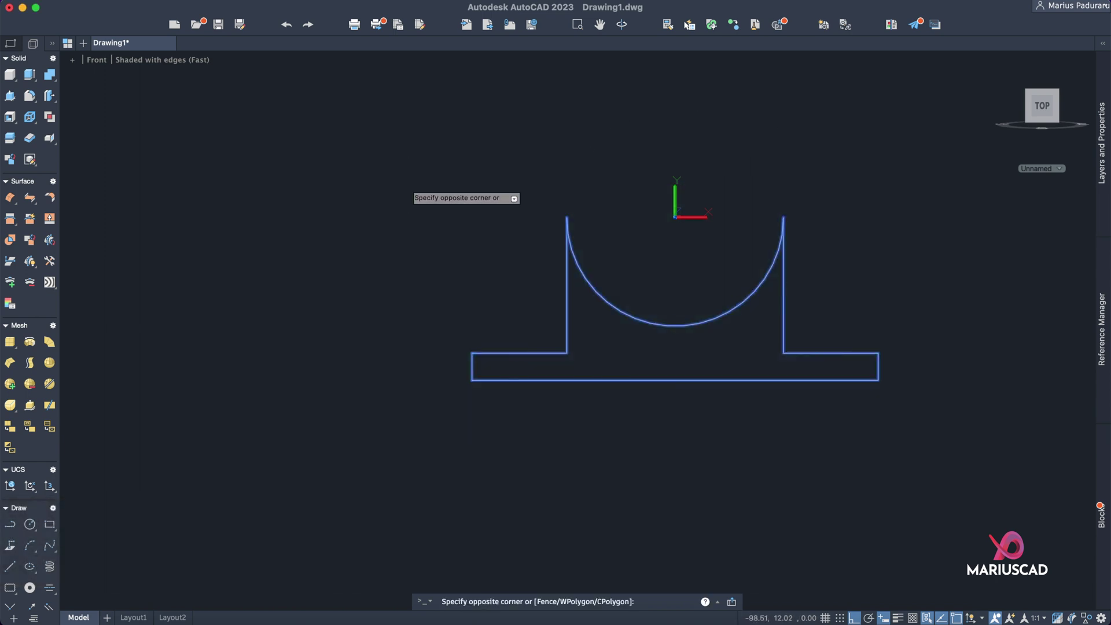
{"action": "left_click", "coordinate": [407, 182]}
{"action": "type", "text": "j"}
{"action": "key", "text": "Return"}
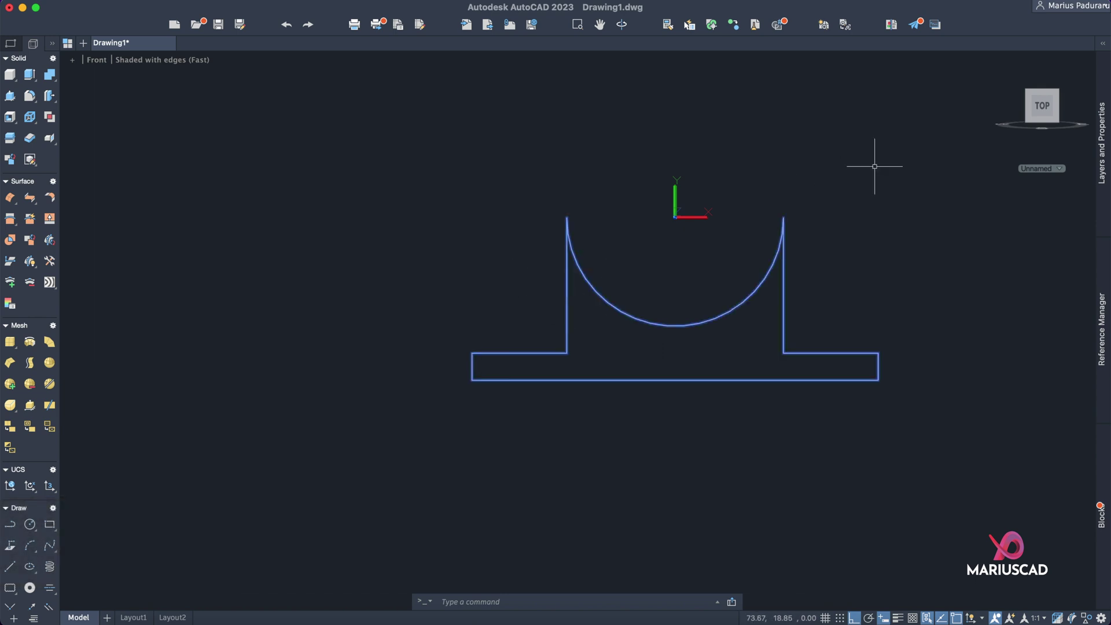
- Presspull the closed support profile by 15 back toward the end plate, working in an isometric view
{"action": "left_click", "coordinate": [1001, 66]}
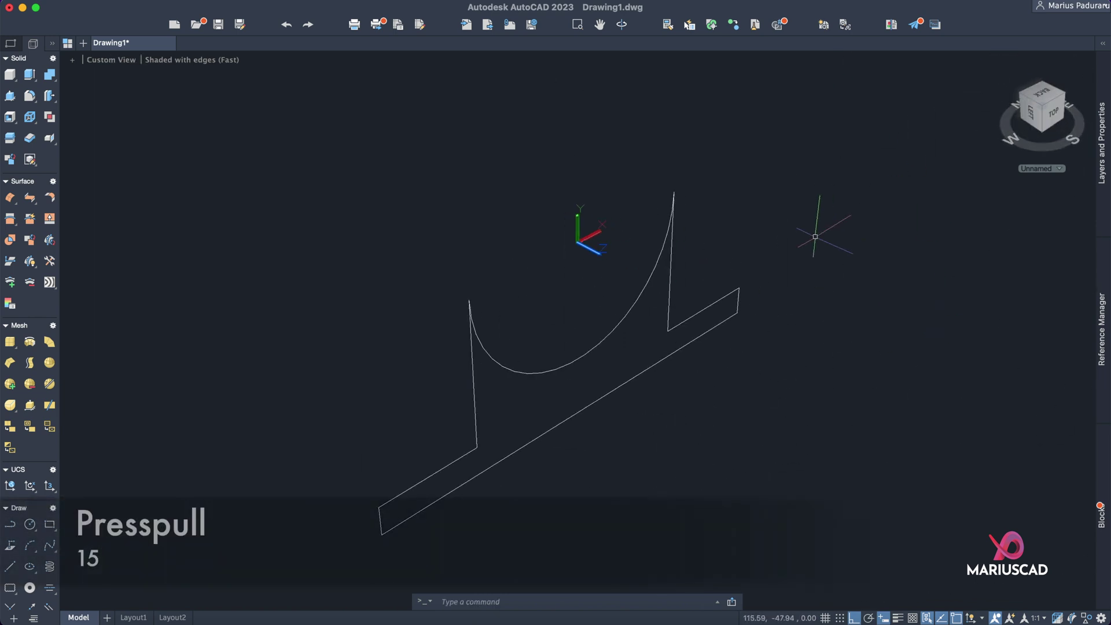
{"action": "type", "text": "pres"}
{"action": "key", "text": "Down"}
{"action": "key", "text": "Return"}
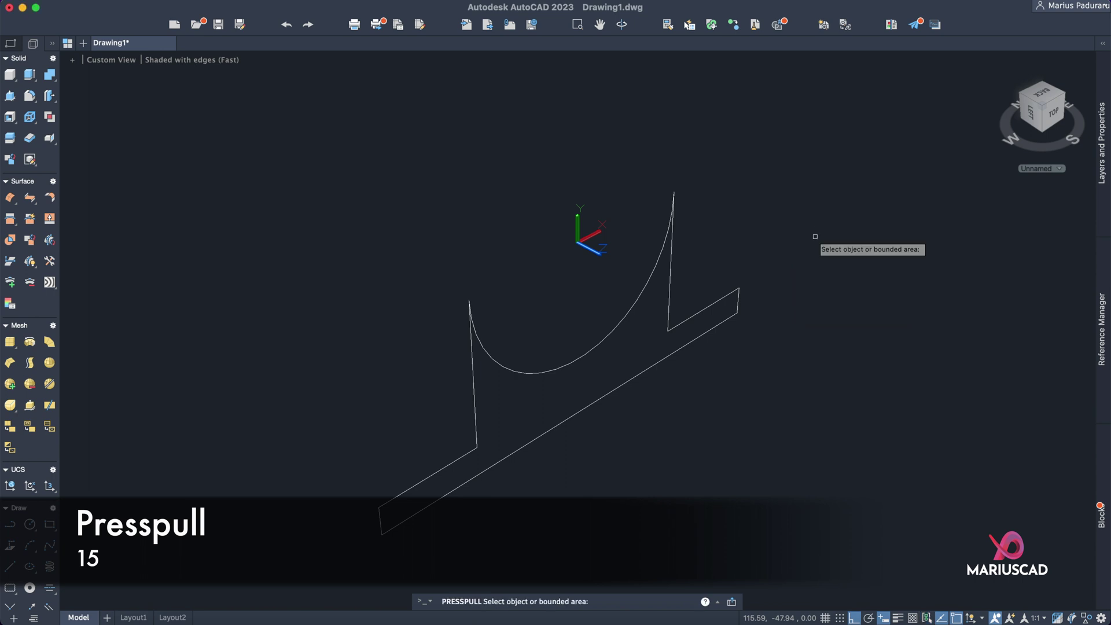
{"action": "left_click", "coordinate": [614, 352]}
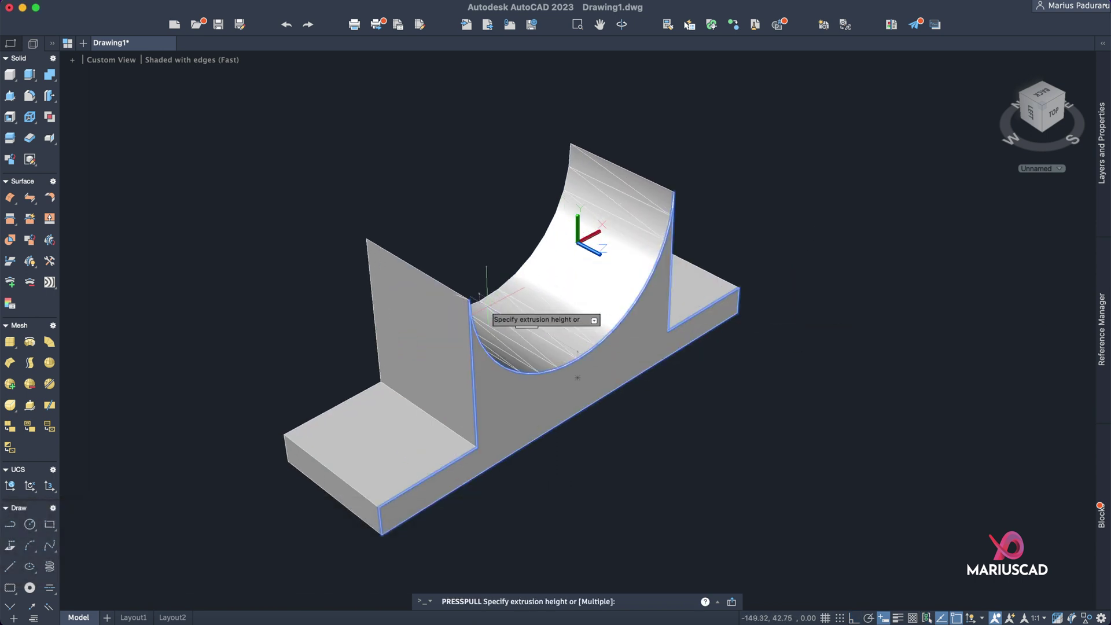
{"action": "type", "text": "15"}
{"action": "key", "text": "Return"}
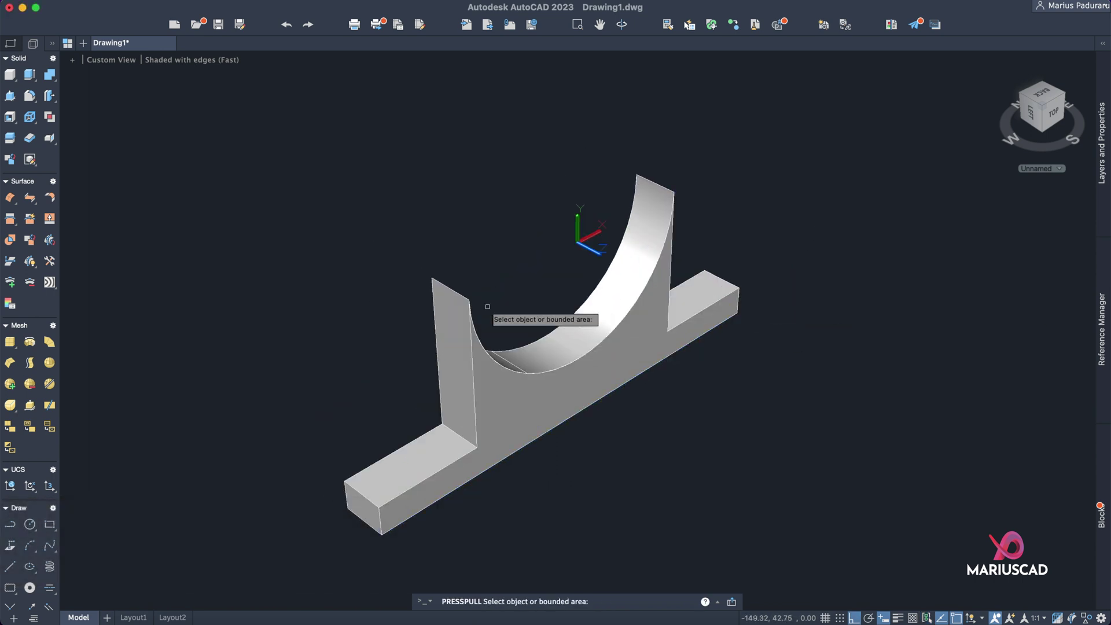
{"action": "key", "text": "Return"}
- End the object isolation to bring back the tube and end plate, and view the whole model with its second support
{"action": "right_click", "coordinate": [463, 179]}
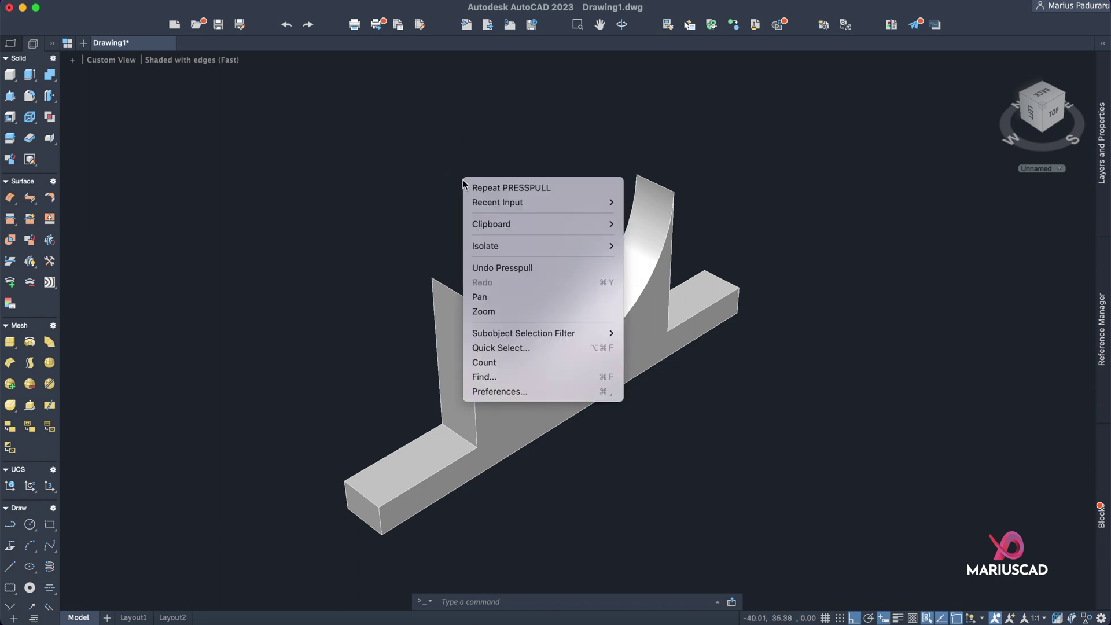
{"action": "mouse_move", "coordinate": [502, 247]}
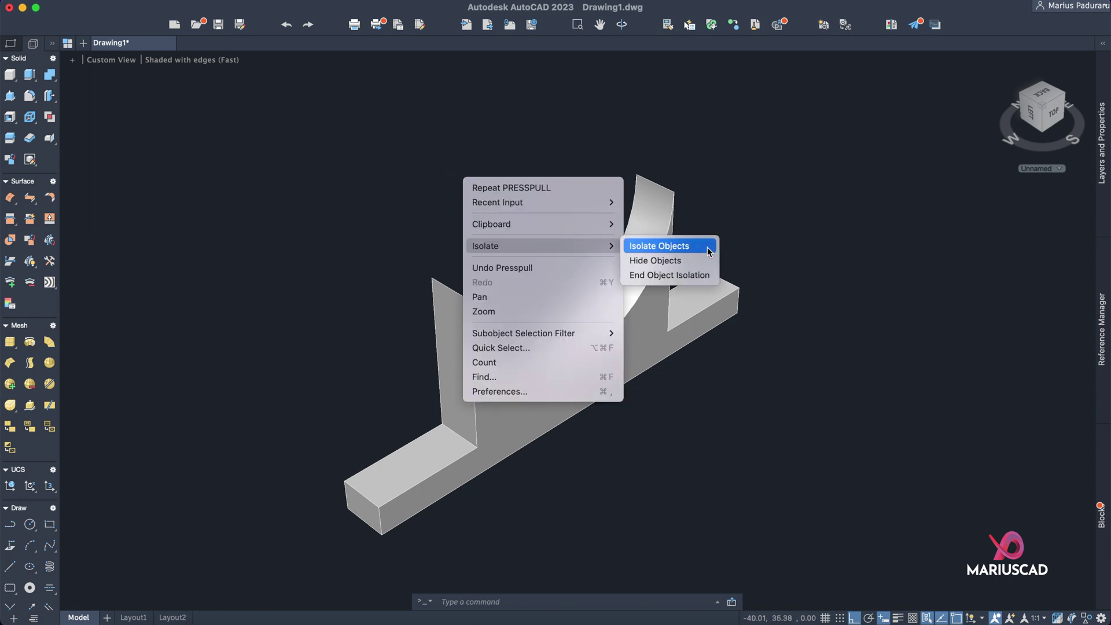
{"action": "left_click", "coordinate": [695, 281]}
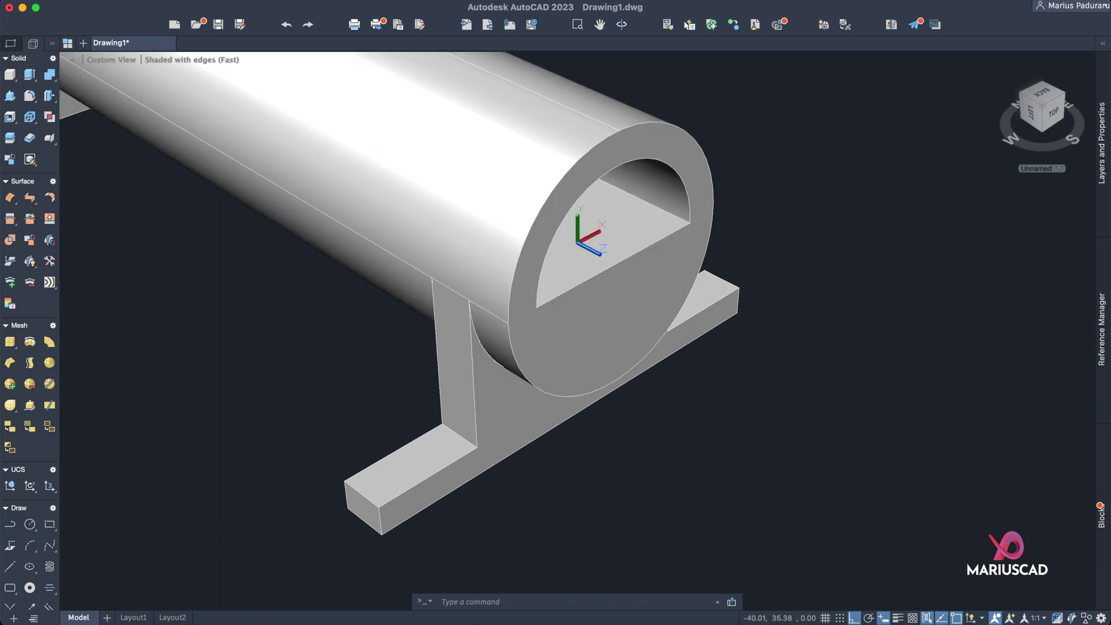
{"action": "middle_click_drag", "start_coordinate": [716, 404], "coordinate": [749, 402], "text": "shift"}
{"action": "scroll", "coordinate": [750, 402], "scroll_direction": "up", "scroll_amount": 3}
{"action": "scroll", "coordinate": [749, 402], "scroll_direction": "down", "scroll_amount": 3}
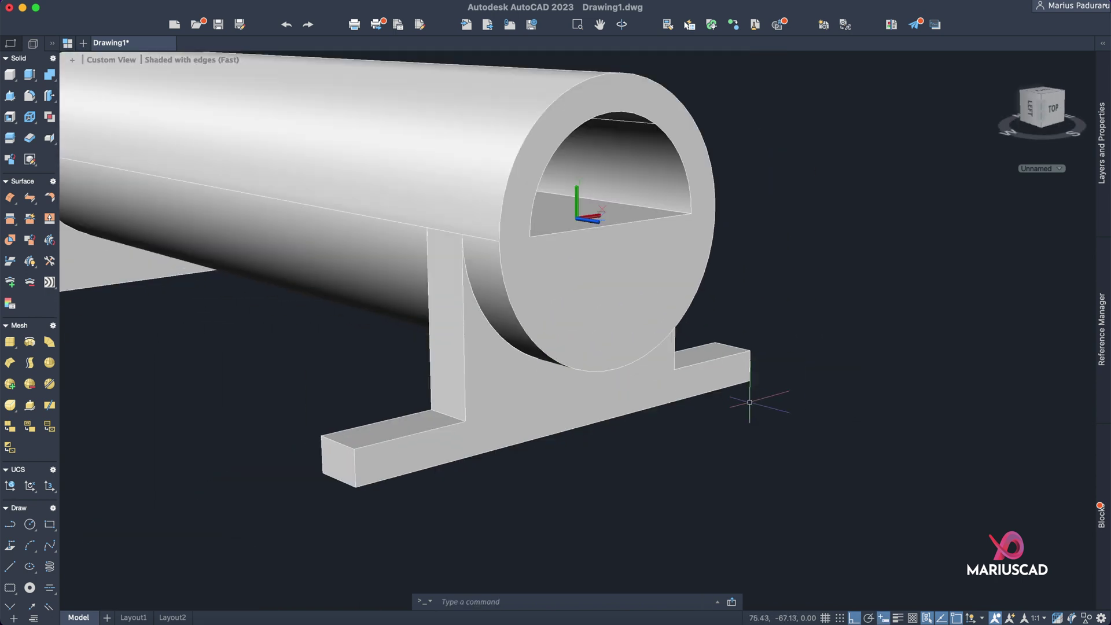
{"action": "scroll", "coordinate": [750, 402], "scroll_direction": "down", "scroll_amount": 3}
{"action": "middle_click_drag", "start_coordinate": [744, 454], "coordinate": [800, 235], "text": "shift"}
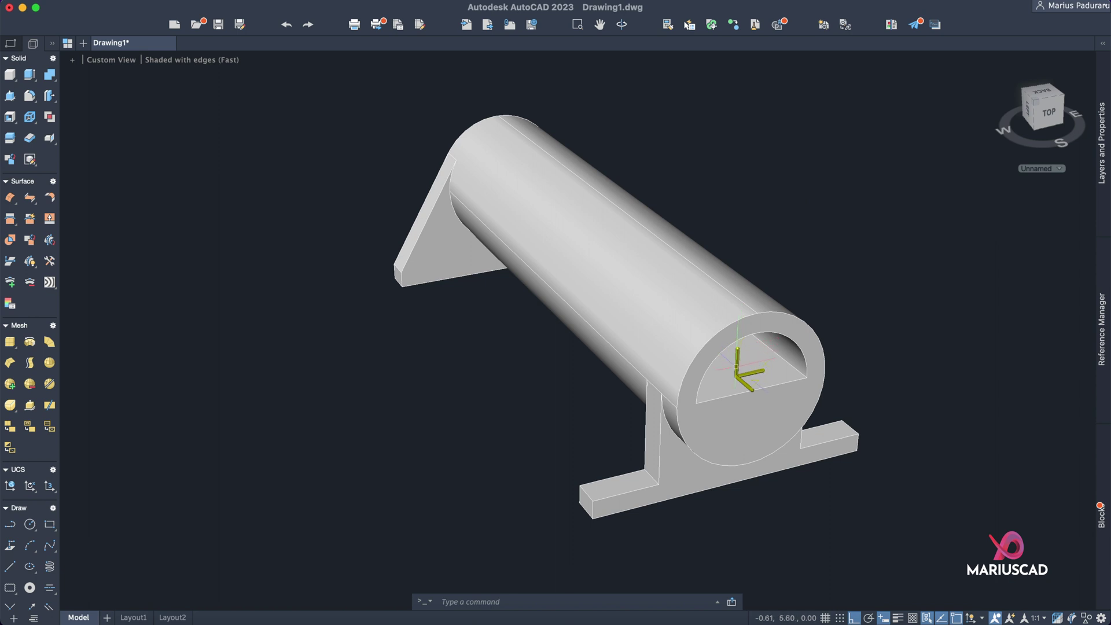
- Move only the UCS origin 15 along positive Z, from the second support to the tube's open end face
{"action": "left_click", "coordinate": [749, 371]}
{"action": "mouse_move", "coordinate": [736, 376]}
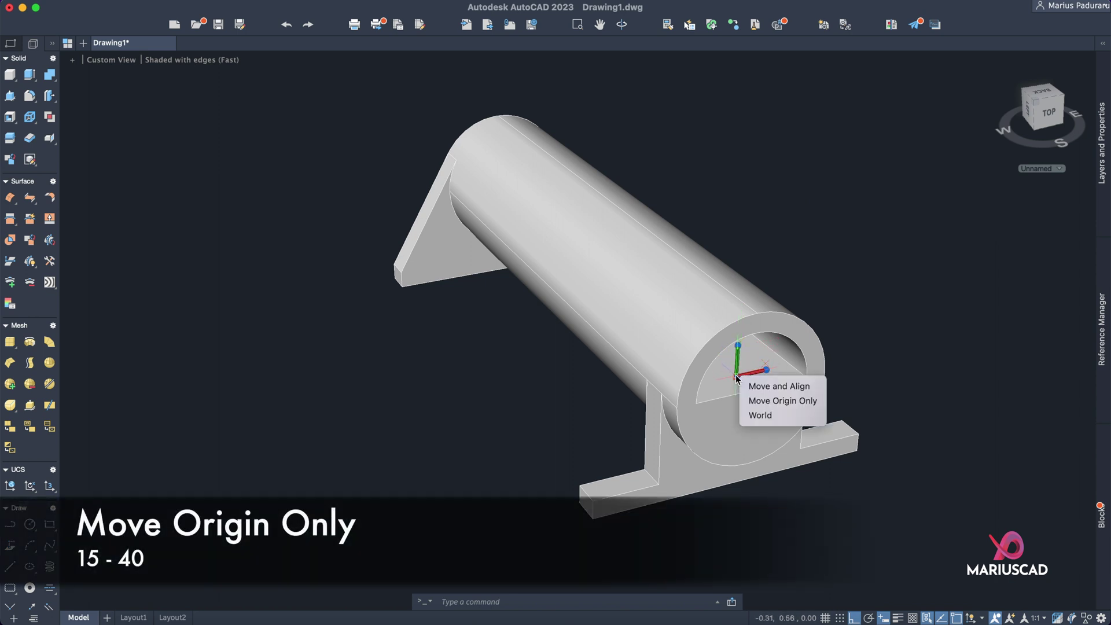
{"action": "left_click", "coordinate": [769, 400]}
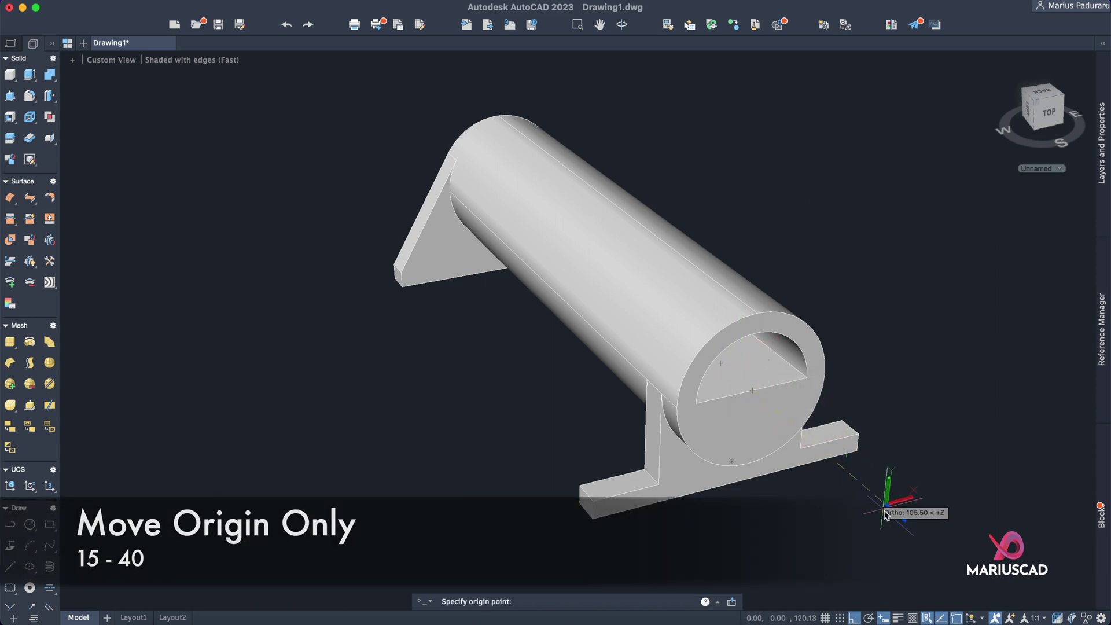
{"action": "middle_click_drag", "start_coordinate": [918, 528], "coordinate": [698, 367]}
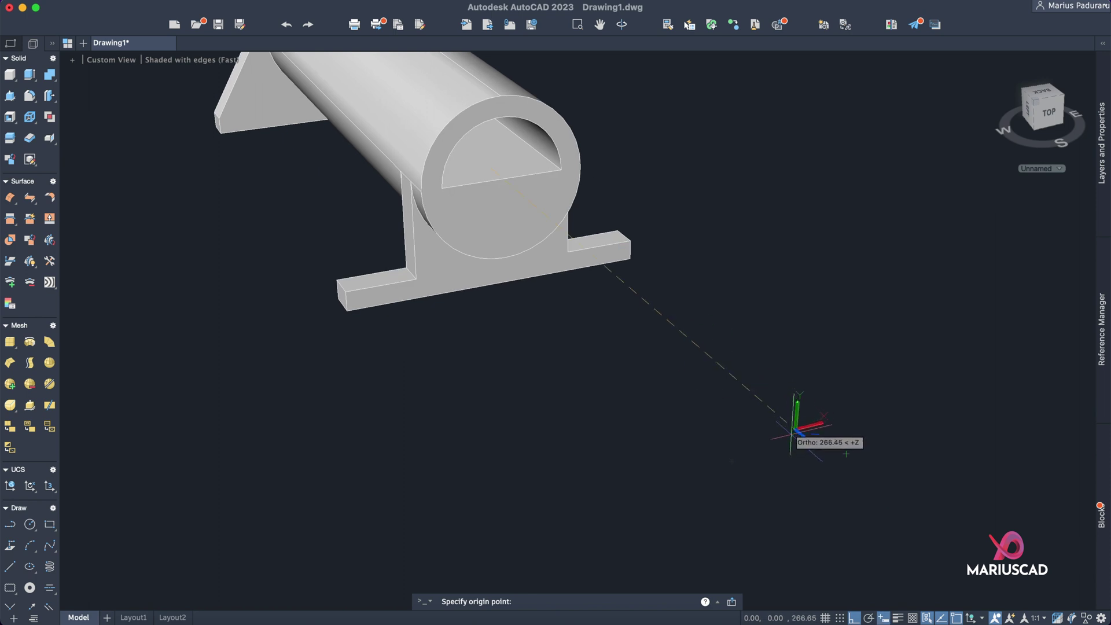
{"action": "key", "text": "Escape"}
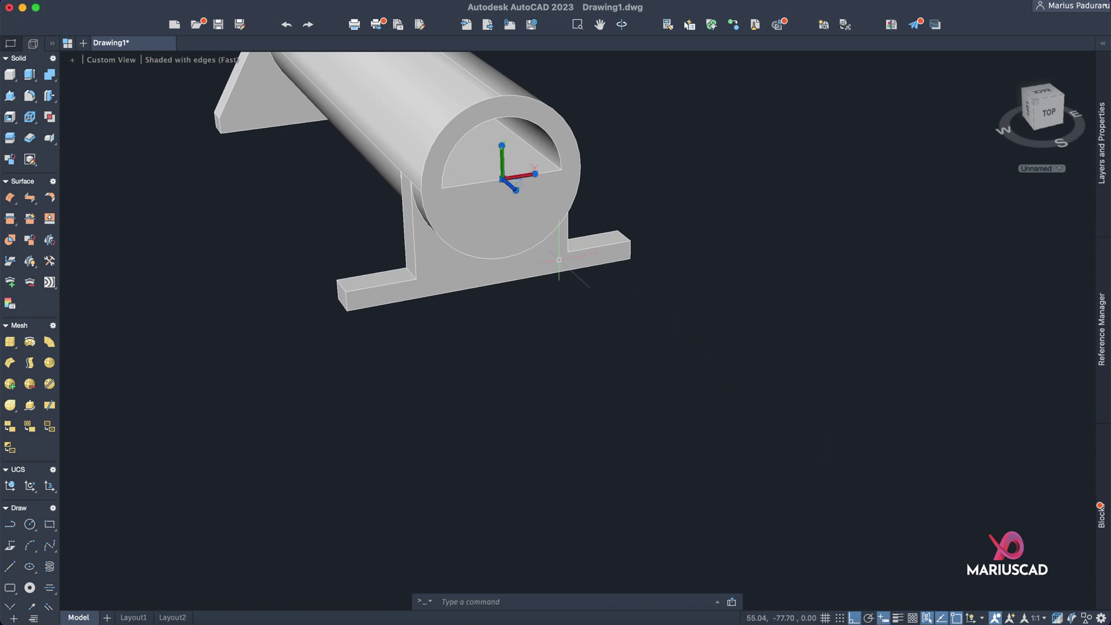
- Move only the UCS origin 40 along negative X, from the tube's centre to its outer side
{"action": "mouse_move", "coordinate": [503, 180]}
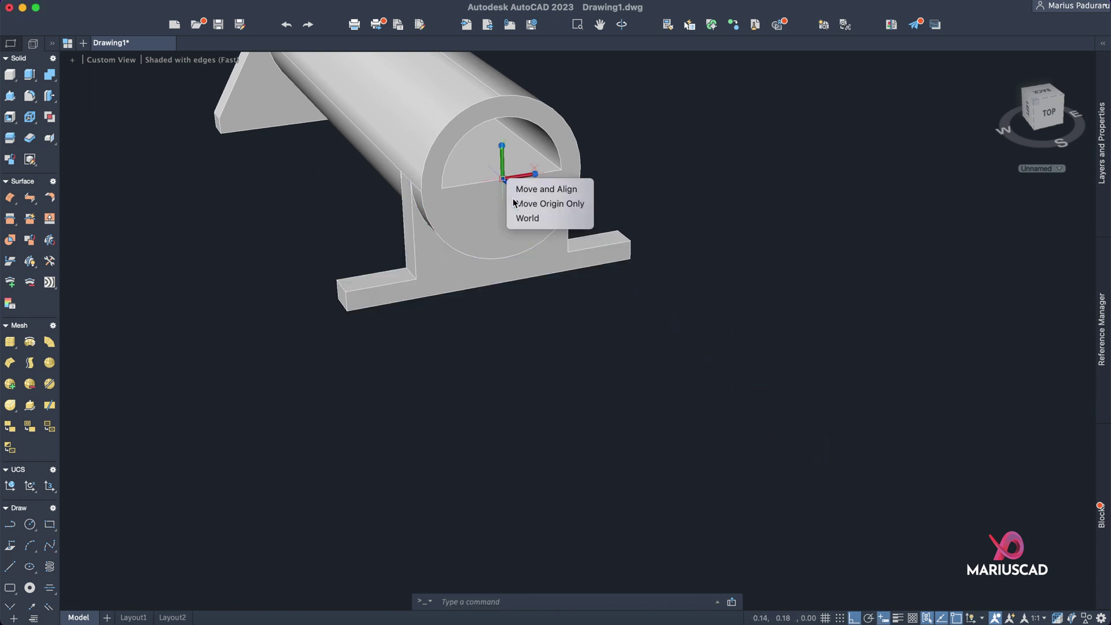
{"action": "left_click", "coordinate": [548, 204]}
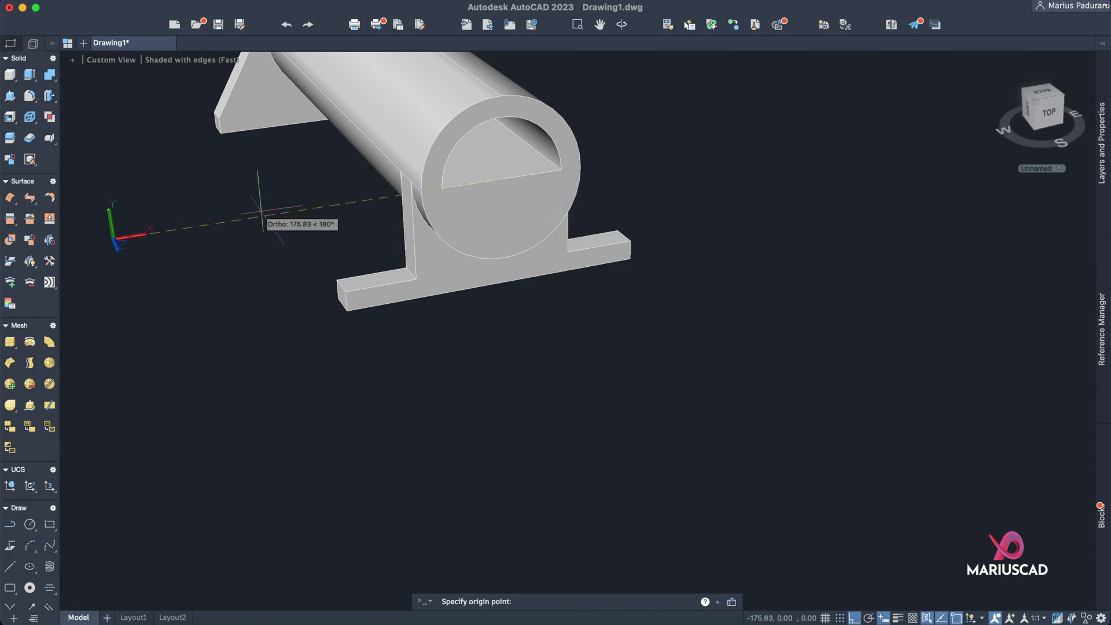
{"action": "type", "text": "0"}
{"action": "key", "text": "Return"}
- Select the whole model, including tube, end plate and second support, and hide these objects
{"action": "middle_click_drag", "start_coordinate": [310, 223], "coordinate": [809, 347], "text": "shift"}
{"action": "left_click", "coordinate": [858, 374]}
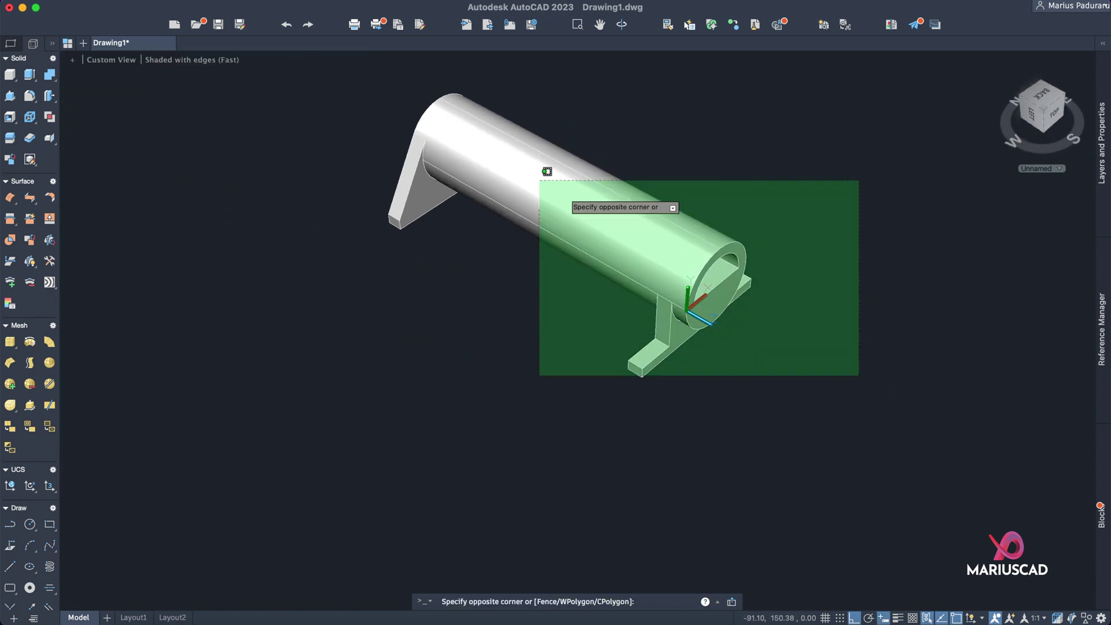
{"action": "left_click", "coordinate": [539, 180]}
{"action": "right_click", "coordinate": [493, 173]}
{"action": "mouse_move", "coordinate": [548, 265]}
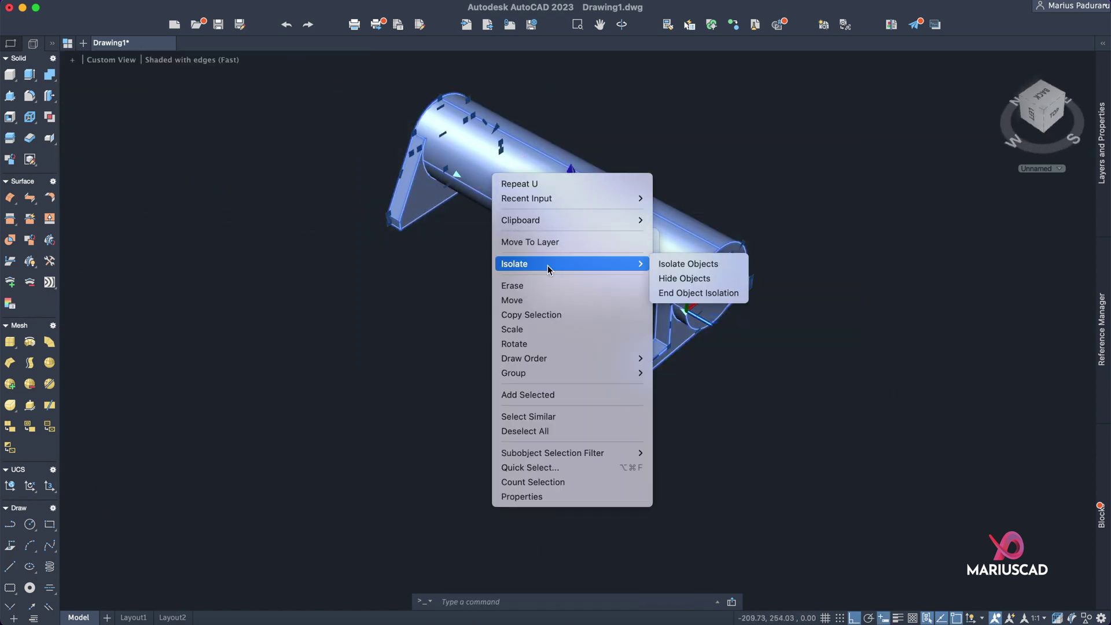
{"action": "left_click", "coordinate": [686, 279]}
- Switch to the Left view with the tube's length horizontal and align the UCS to the current view
{"action": "middle_click_drag", "start_coordinate": [686, 279], "coordinate": [750, 311], "text": "shift"}
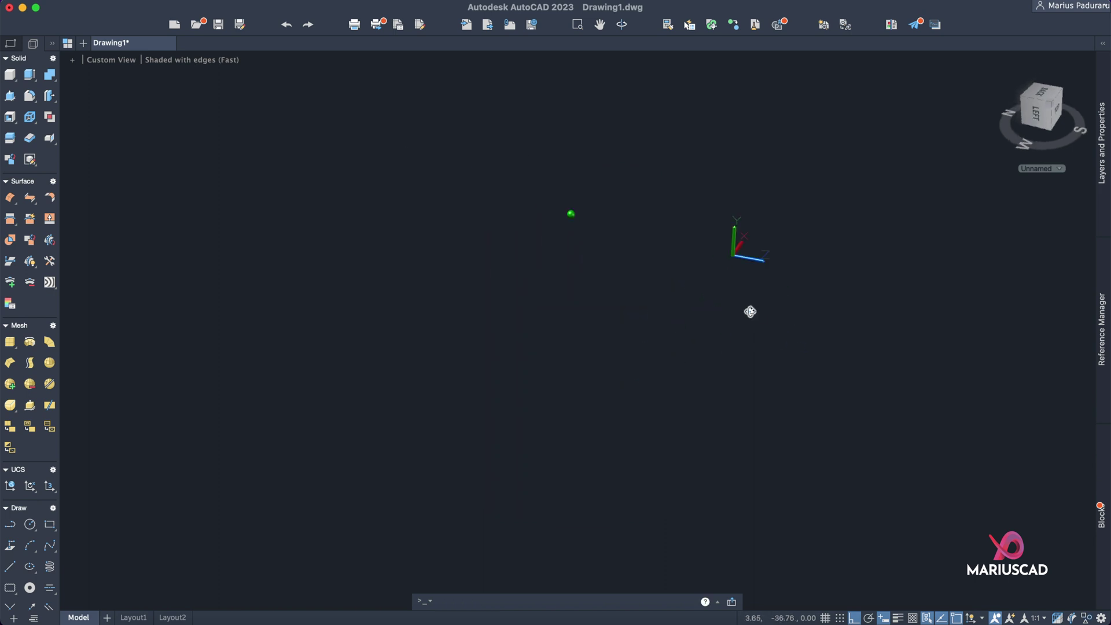
{"action": "left_click", "coordinate": [1041, 122]}
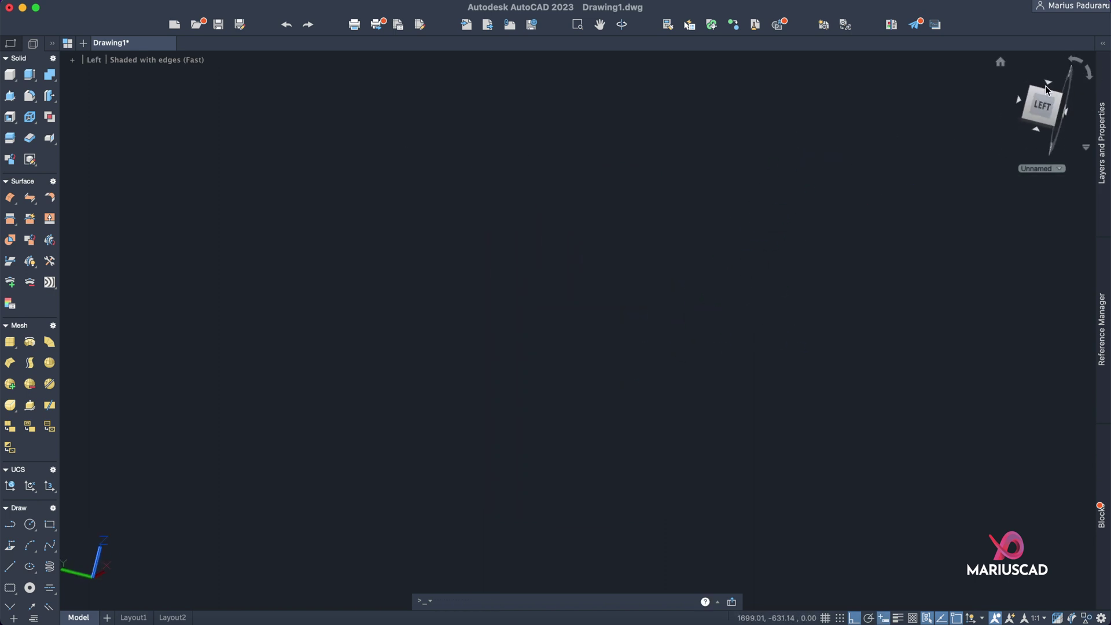
{"action": "type", "text": "ucs"}
{"action": "key", "text": "Return"}
{"action": "type", "text": "view"}
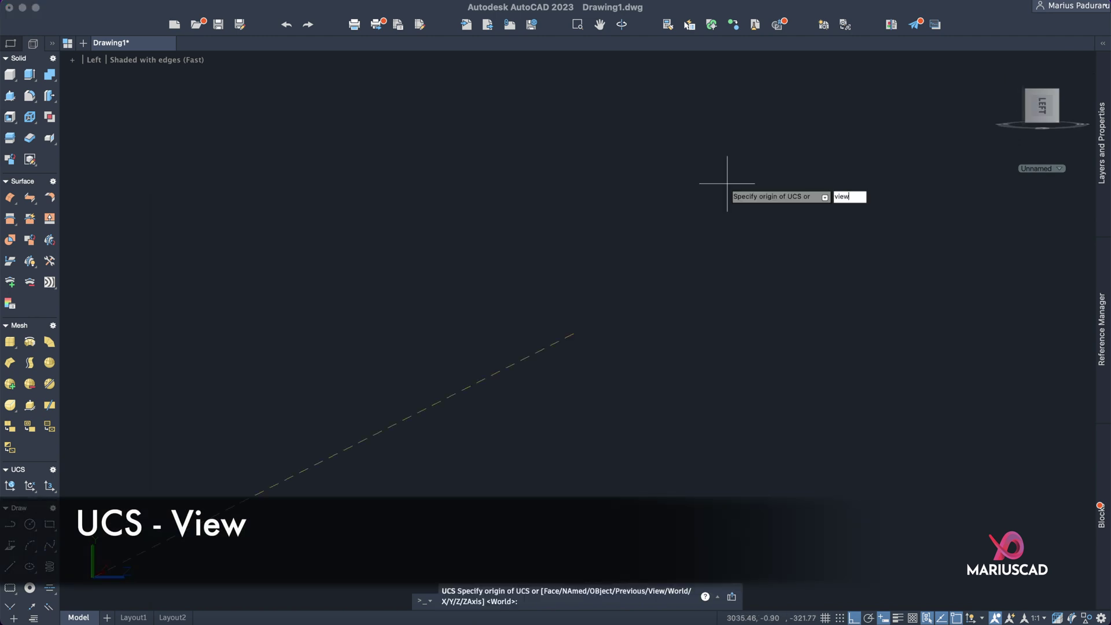
{"action": "key", "text": "Return"}
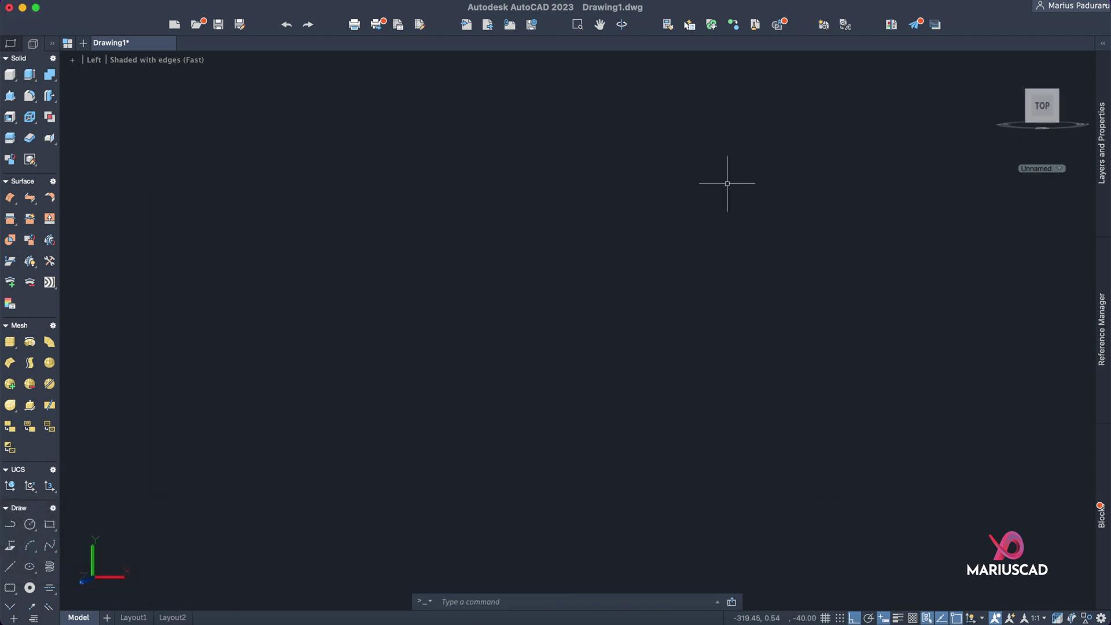
- Following the exercise drawing, draw connected lines from 0,0 going 40 up and 110 to the left
{"action": "left_click", "coordinate": [885, 612]}
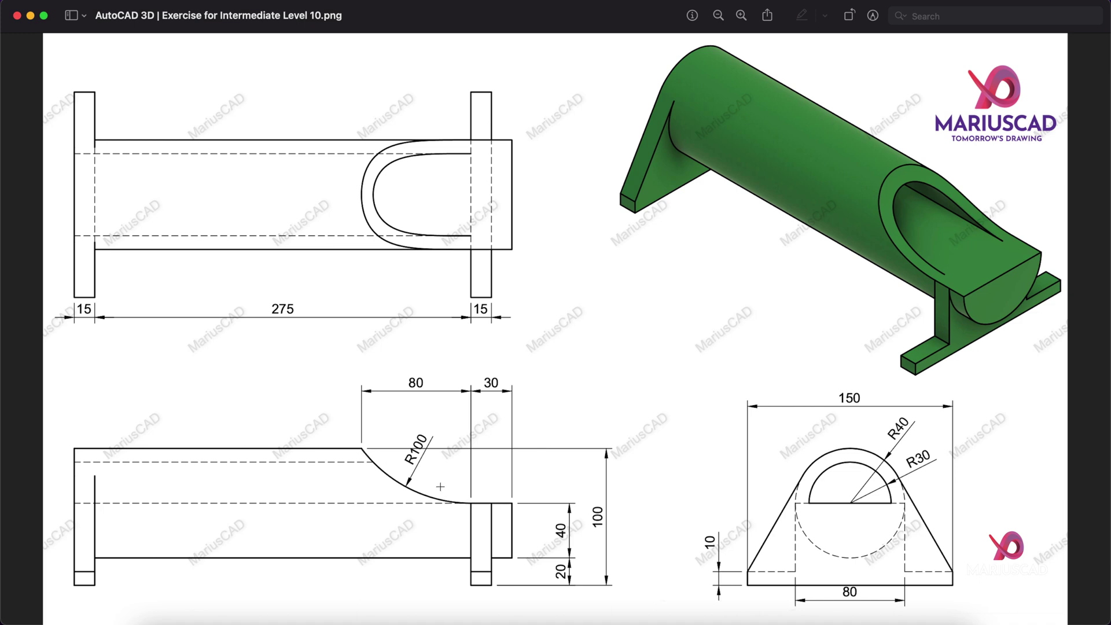
{"action": "left_click", "coordinate": [31, 15]}
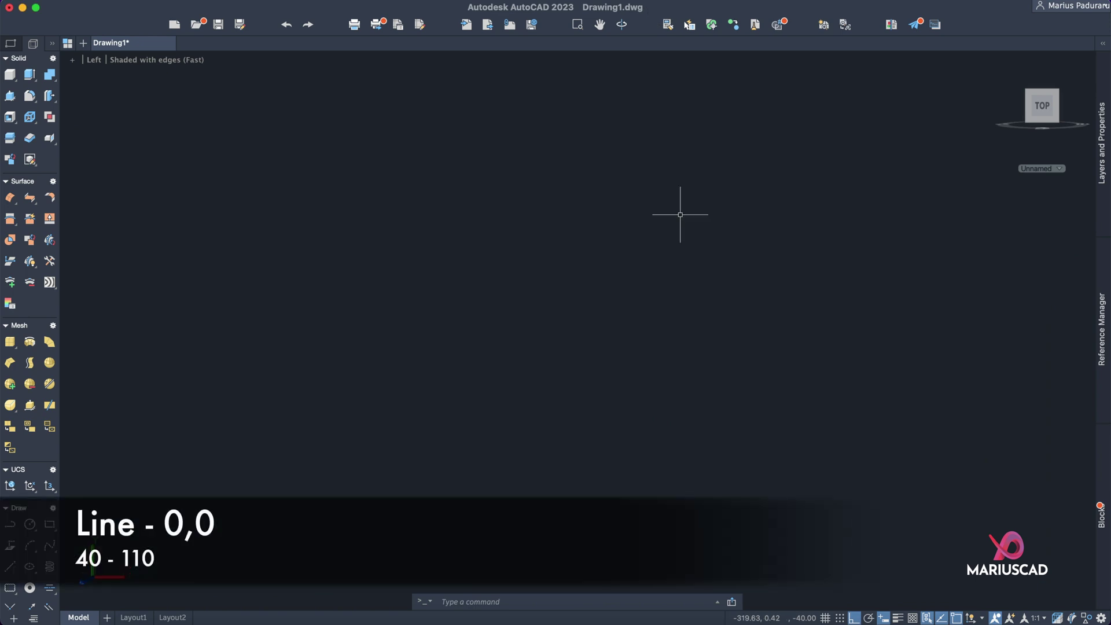
{"action": "key", "text": "Return"}
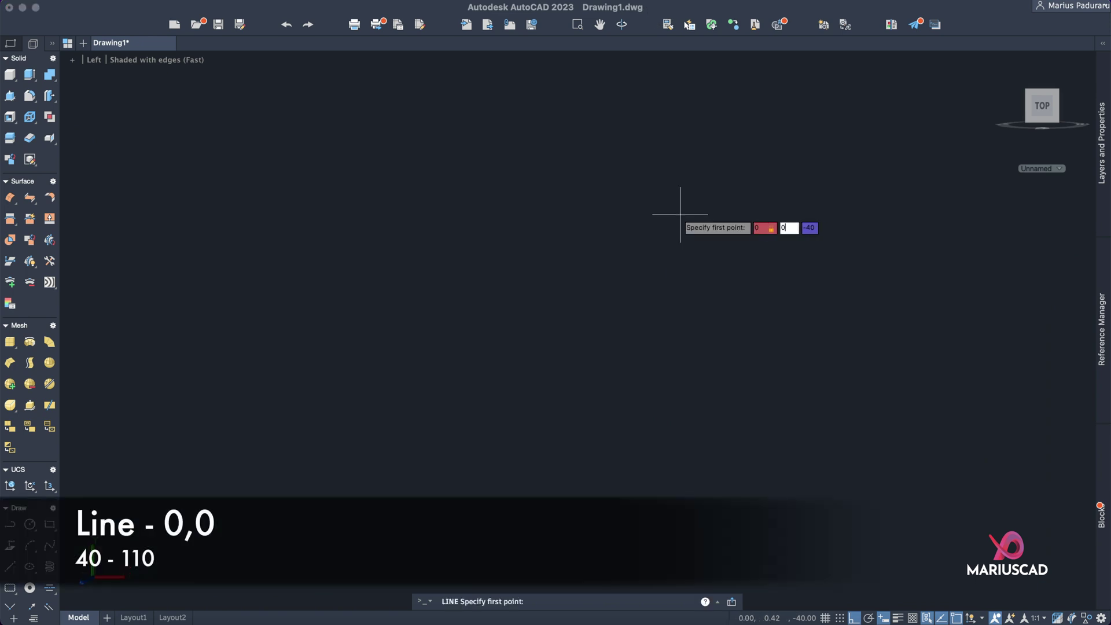
{"action": "type", "text": "0,0"}
{"action": "key", "text": "Return"}
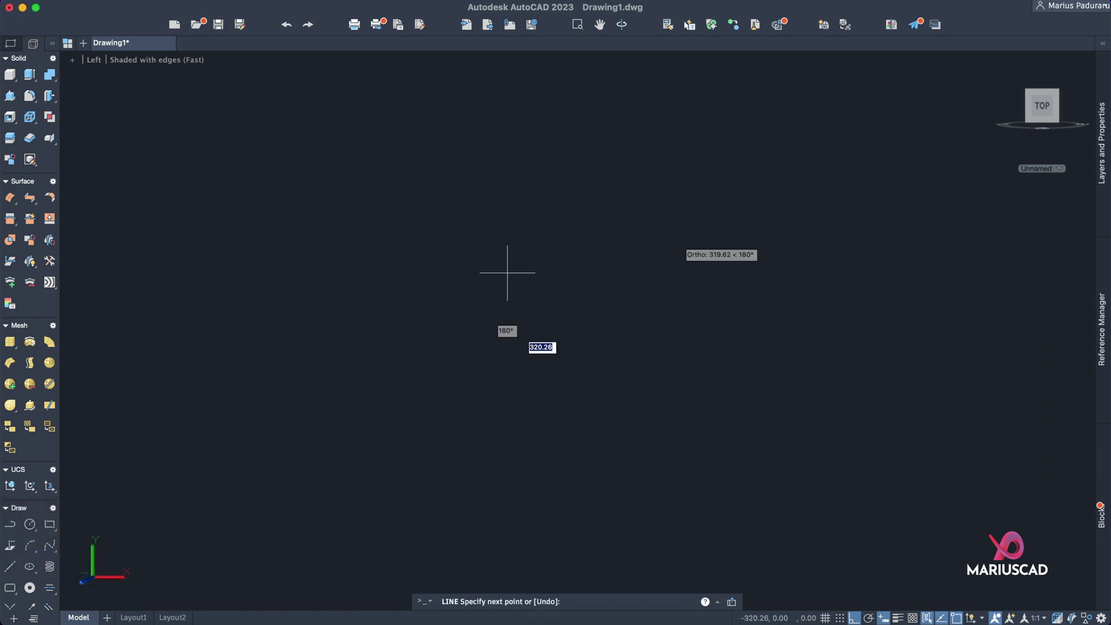
{"action": "key", "text": "Return"}
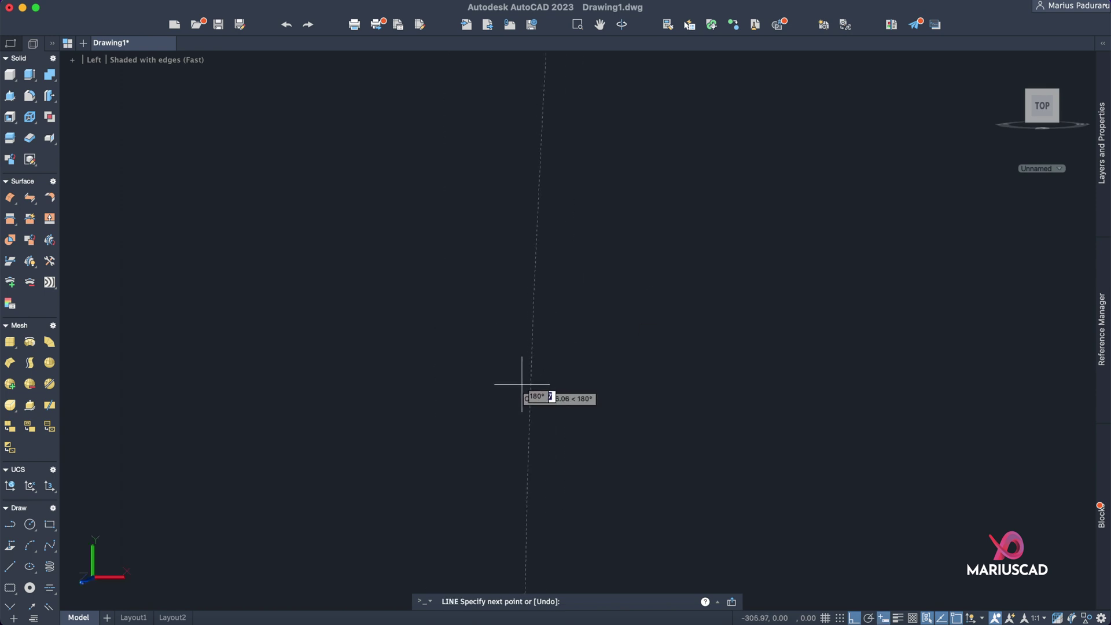
{"action": "scroll", "coordinate": [521, 383], "scroll_direction": "down", "scroll_amount": 3}
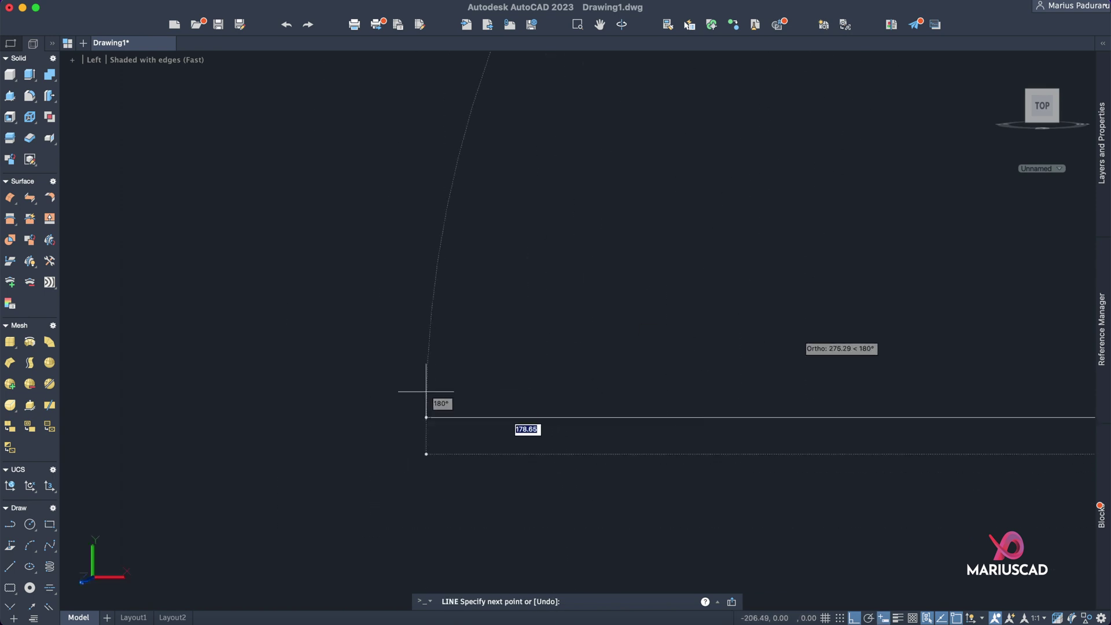
{"action": "scroll", "coordinate": [426, 391], "scroll_direction": "down", "scroll_amount": 3}
{"action": "middle_click_drag", "start_coordinate": [714, 339], "coordinate": [355, 377]}
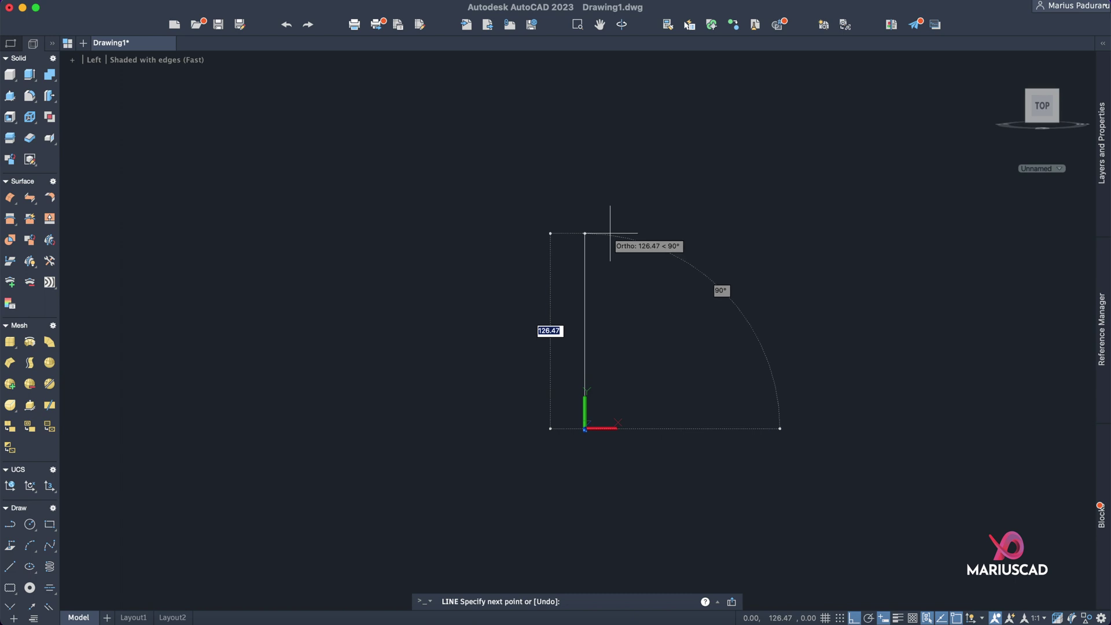
{"action": "type", "text": "40"}
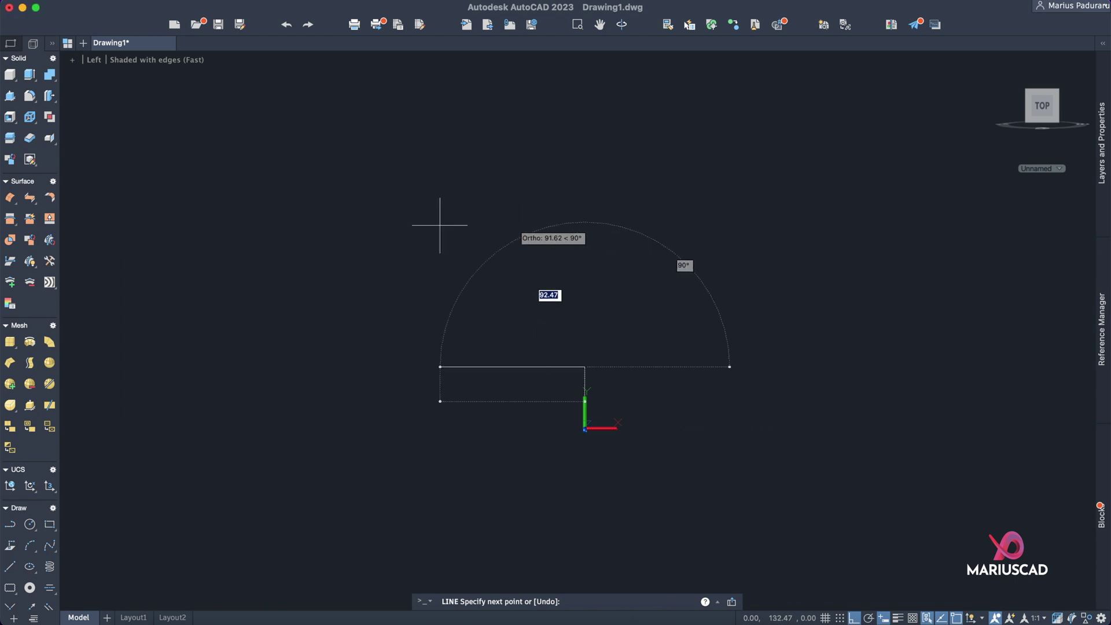
{"action": "key", "text": "Return"}
{"action": "type", "text": "110"}
{"action": "key", "text": "Return"}
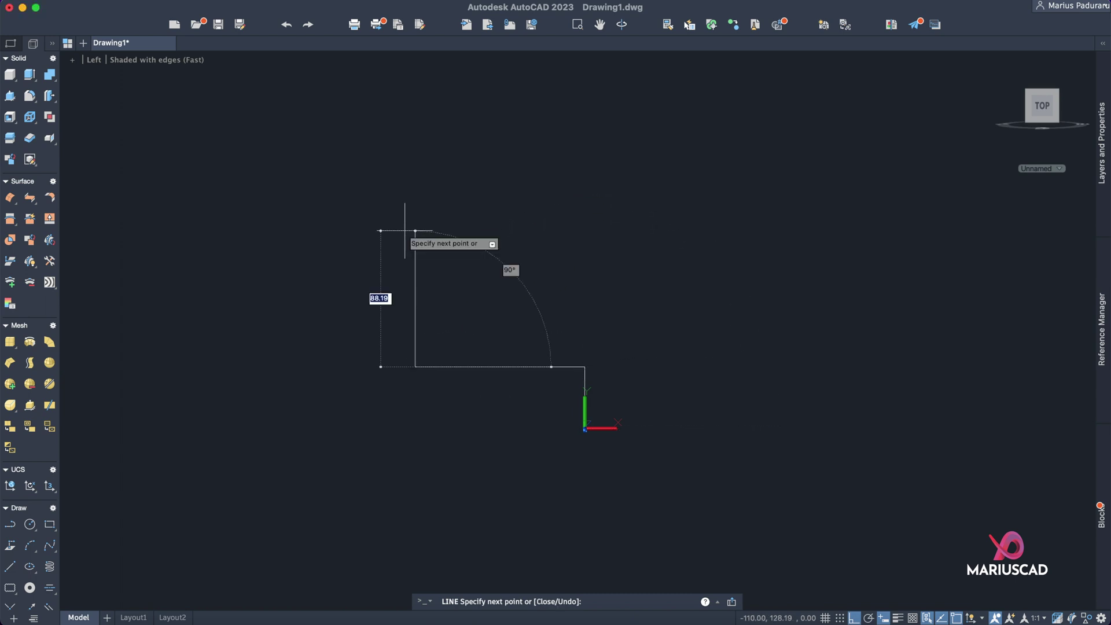
{"action": "key", "text": "Escape"}
- Draw a separate line from 0,0 going 30 to the left as the lower edge of the cut profile
{"action": "type", "text": "line"}
{"action": "key", "text": "Return"}
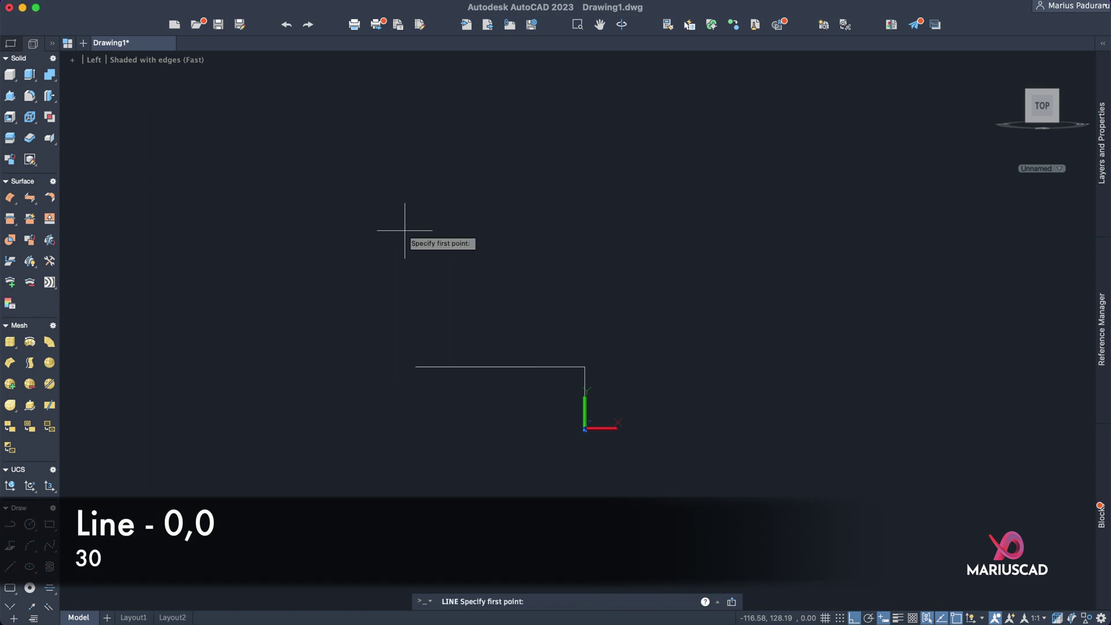
{"action": "type", "text": "0,0"}
{"action": "key", "text": "Return"}
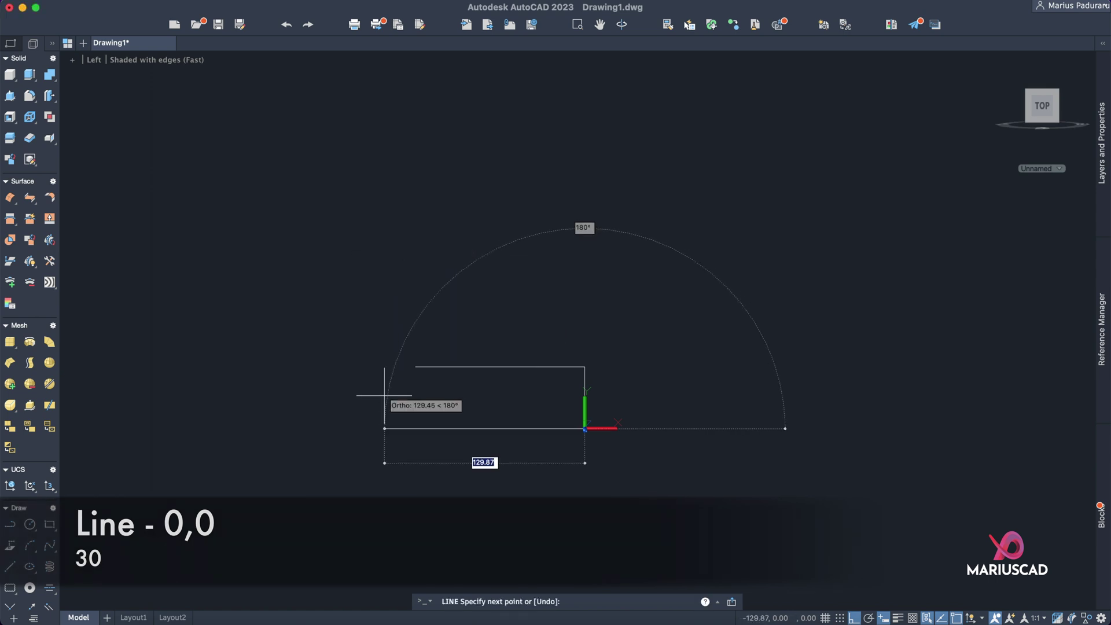
{"action": "type", "text": "30"}
{"action": "key", "text": "Return"}
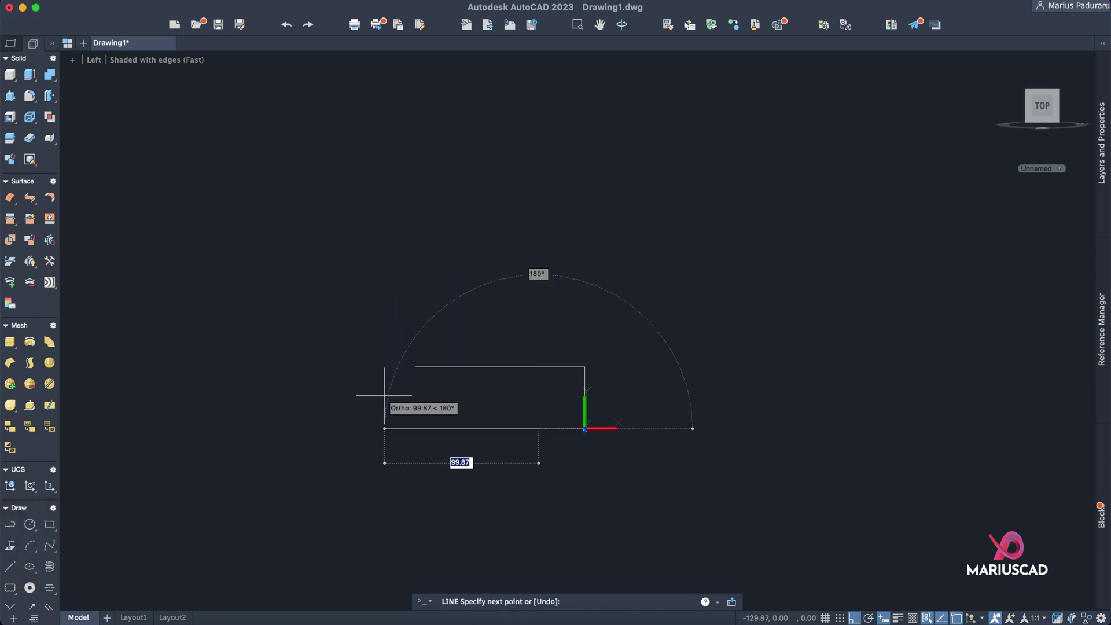
{"action": "key", "text": "Escape"}
- Draw a Start, End, Radius arc of radius 100 from the 110 line's left end to the 30 line's left end
{"action": "left_click", "coordinate": [319, 2]}
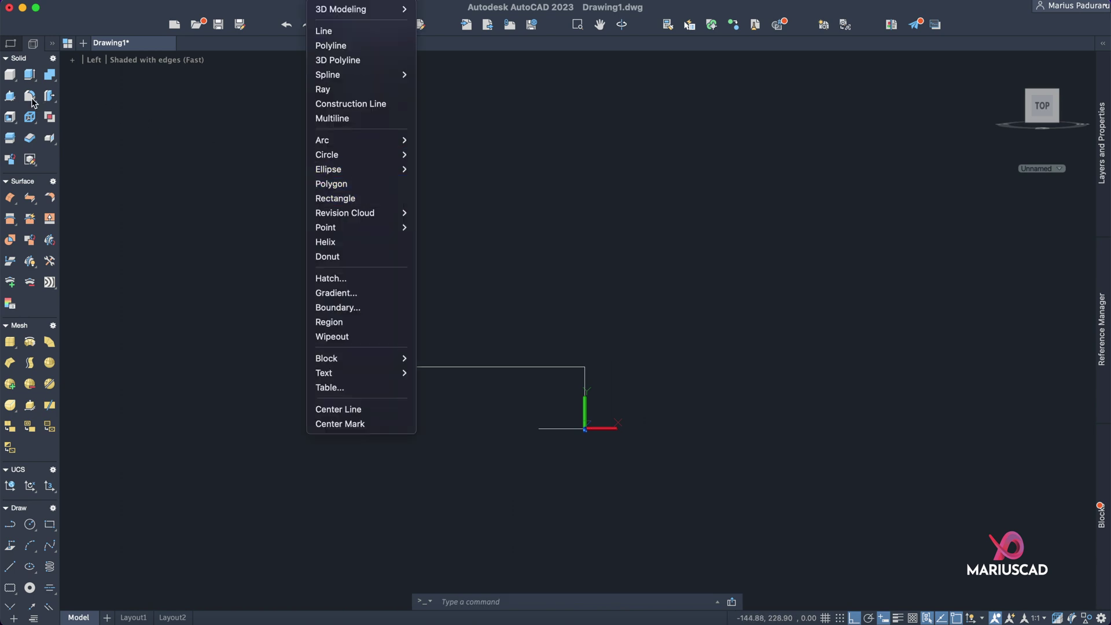
{"action": "mouse_move", "coordinate": [358, 140]}
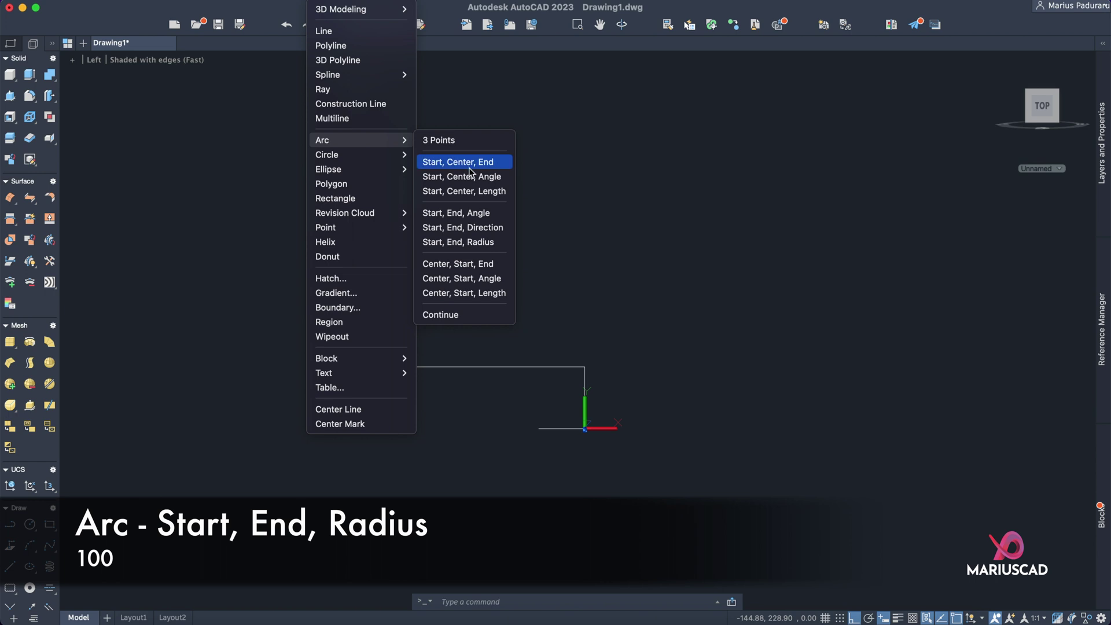
{"action": "left_click", "coordinate": [457, 241]}
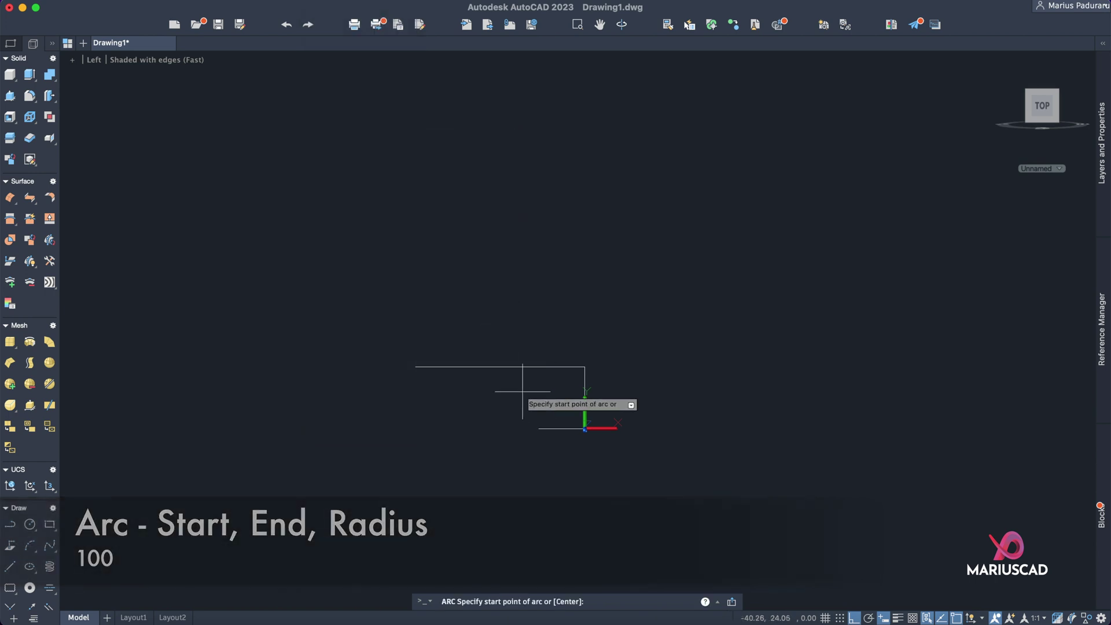
{"action": "scroll", "coordinate": [509, 399], "scroll_direction": "up", "scroll_amount": 5}
{"action": "middle_click_drag", "start_coordinate": [476, 397], "coordinate": [592, 302]}
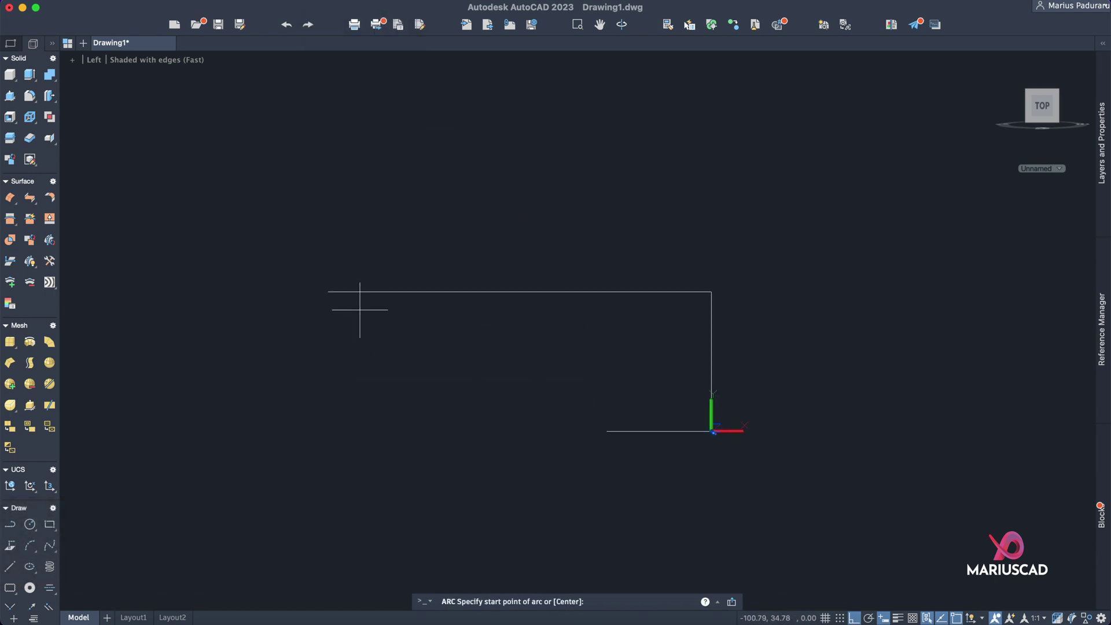
{"action": "left_click", "coordinate": [327, 292]}
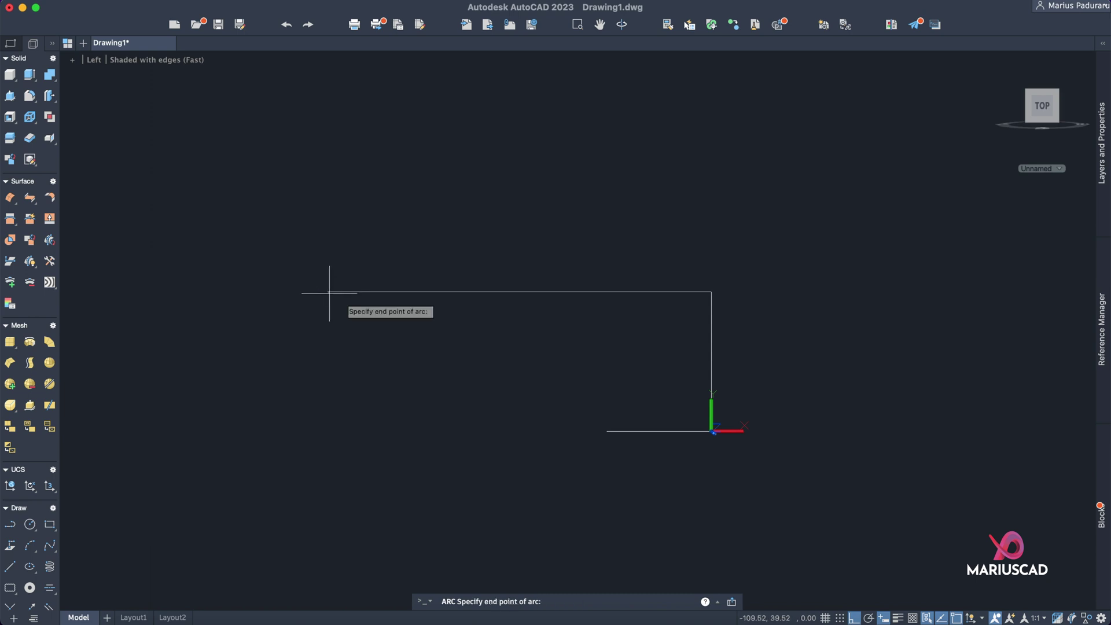
{"action": "left_click", "coordinate": [606, 430]}
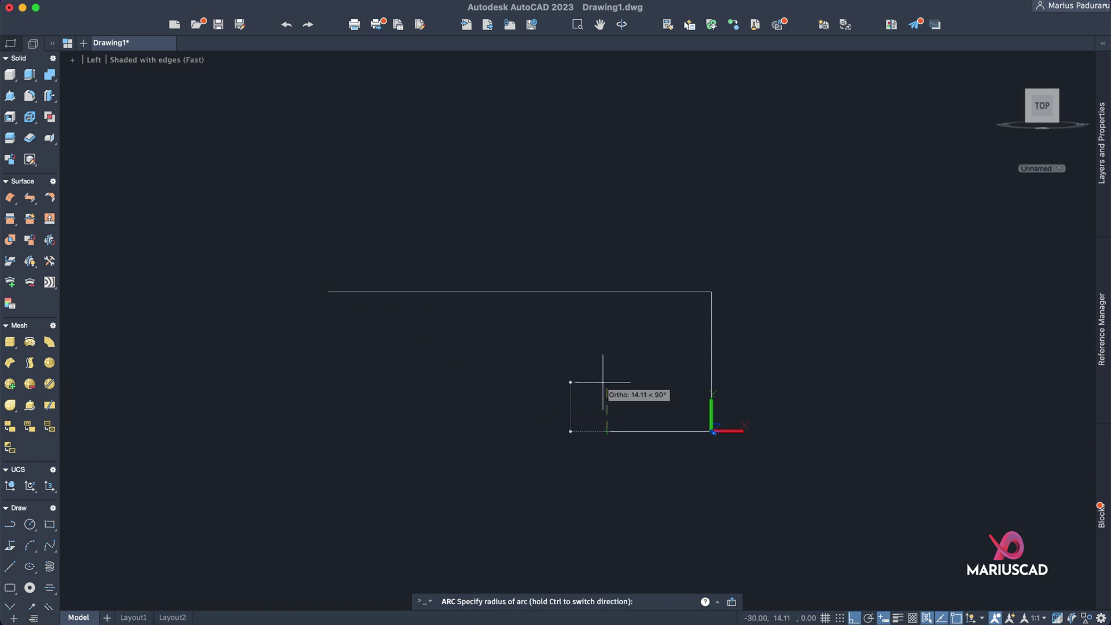
{"action": "type", "text": "100"}
{"action": "key", "text": "Return"}
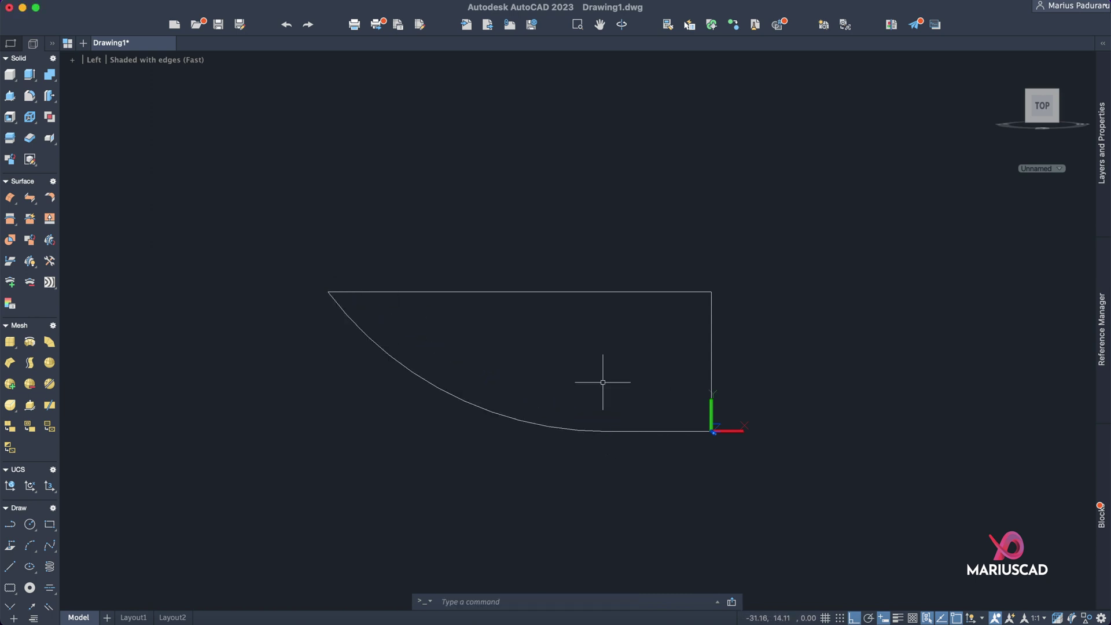
- Select the three lines and the arc and join them into one closed cut profile
{"action": "left_click", "coordinate": [798, 526]}
{"action": "left_click", "coordinate": [245, 186]}
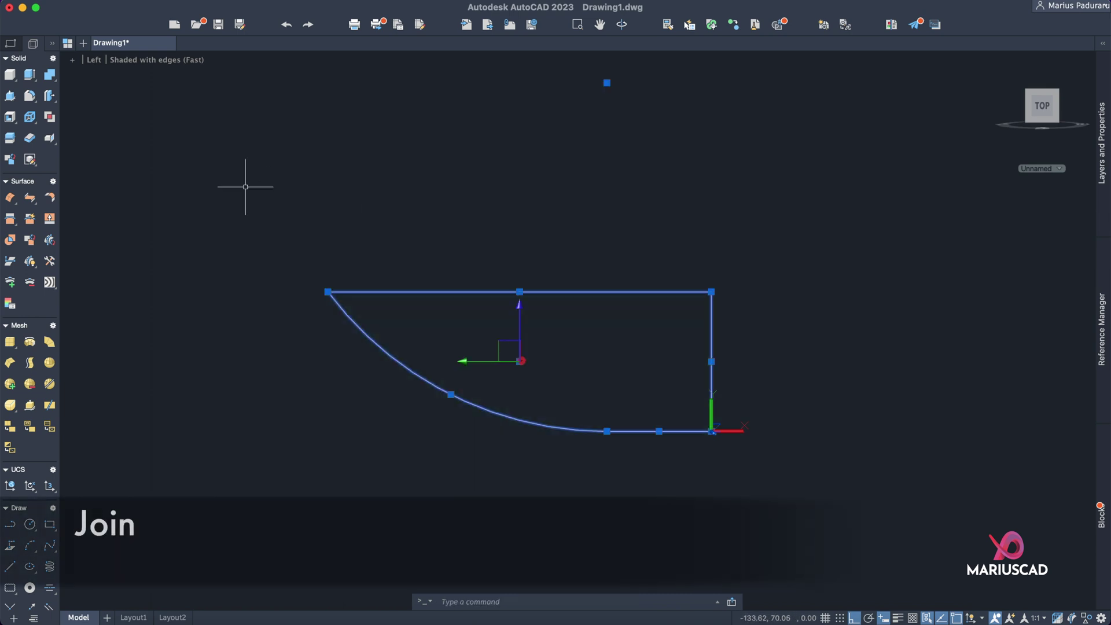
{"action": "type", "text": "j"}
{"action": "key", "text": "Return"}
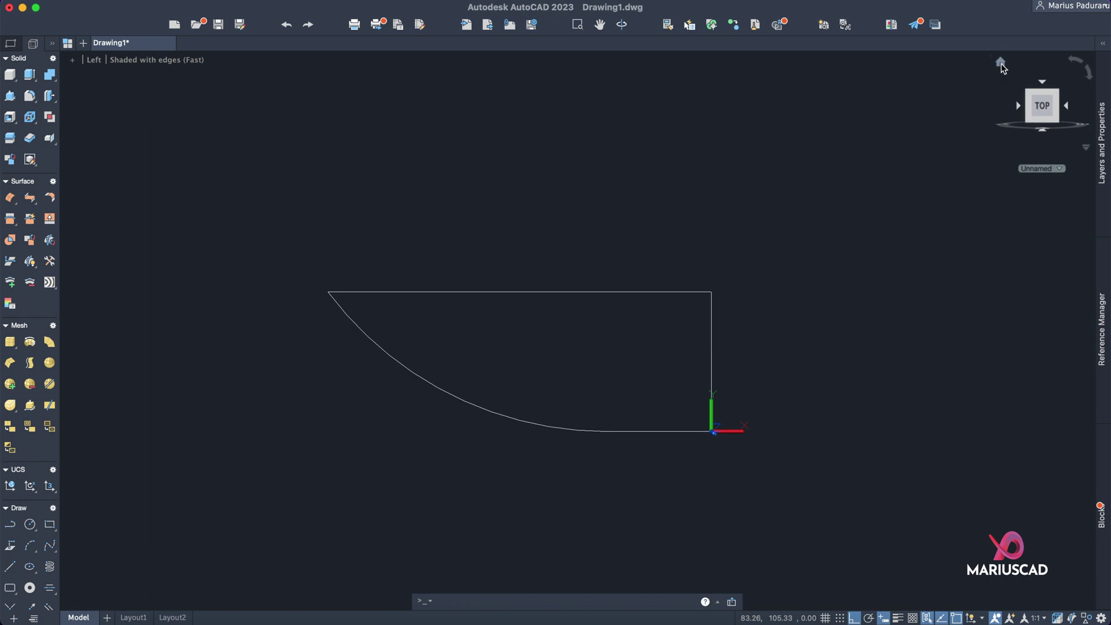
- Extrude the closed cut profile 80 toward the back with Presspull
{"action": "left_click", "coordinate": [1001, 64]}
{"action": "type", "text": "pres"}
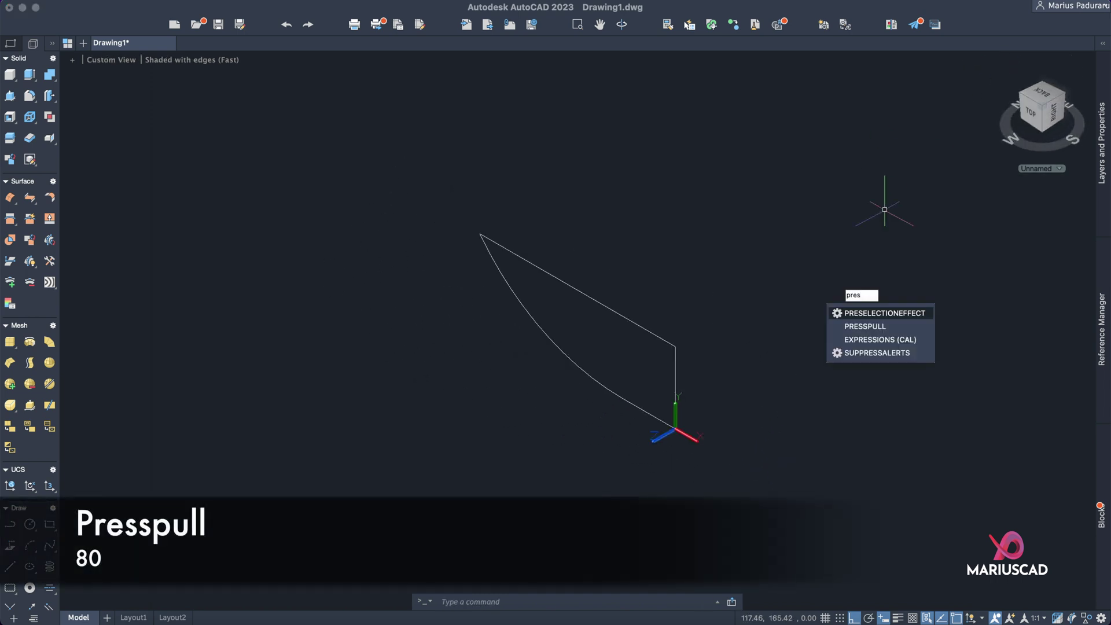
{"action": "key", "text": "Down"}
{"action": "key", "text": "Return"}
{"action": "left_click", "coordinate": [623, 384]}
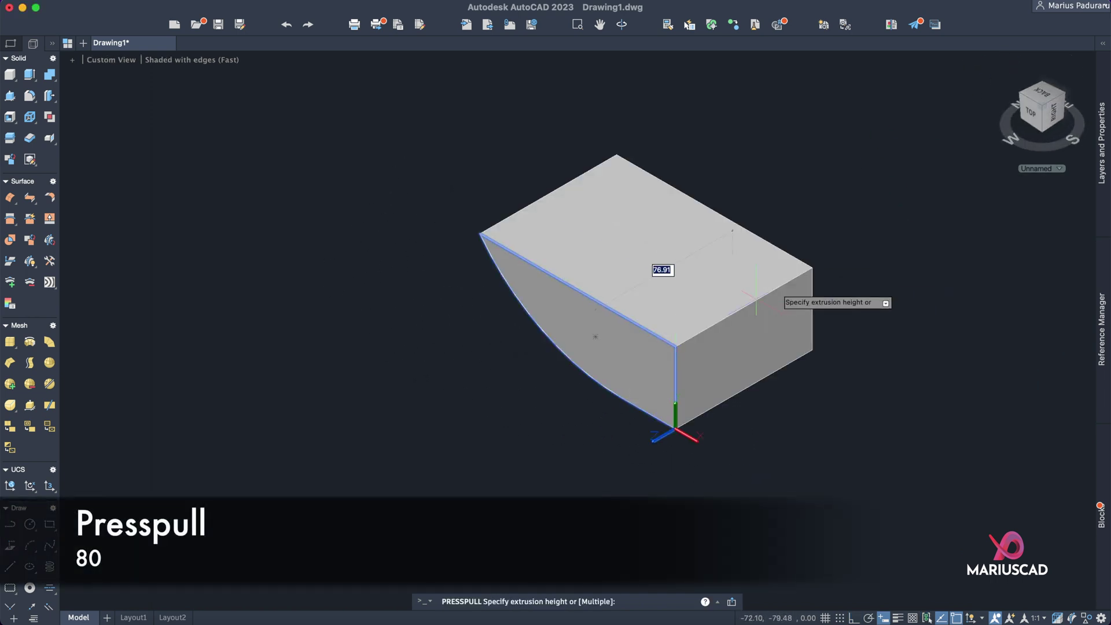
{"action": "type", "text": "80"}
{"action": "key", "text": "Return"}
- End the object isolation so all hidden solids are shown with the cutting solid
{"action": "right_click", "coordinate": [504, 213]}
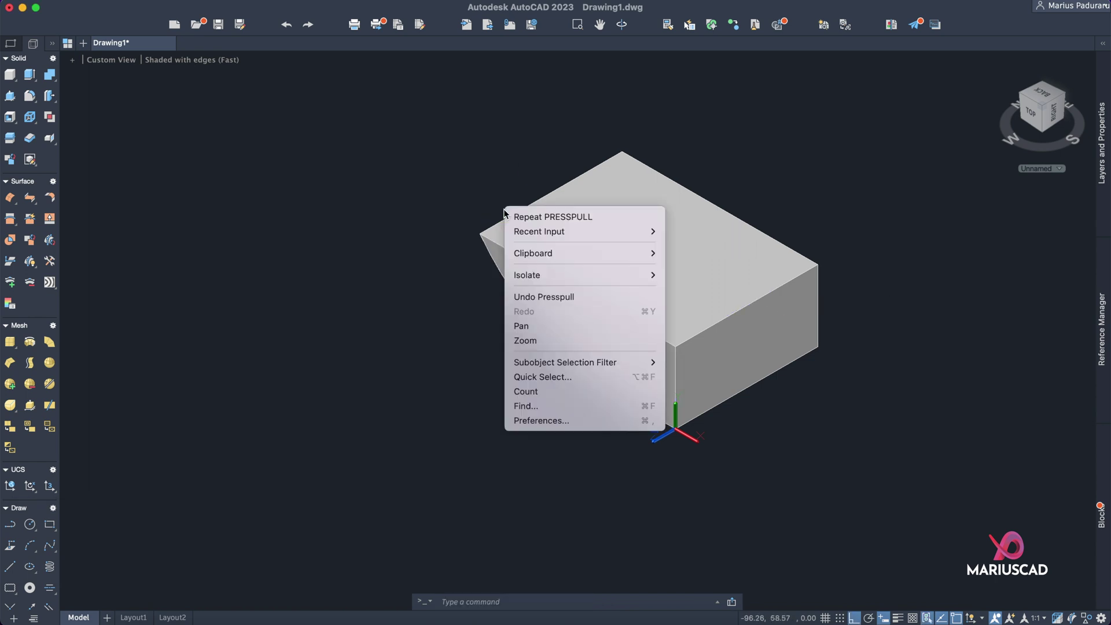
{"action": "mouse_move", "coordinate": [544, 276]}
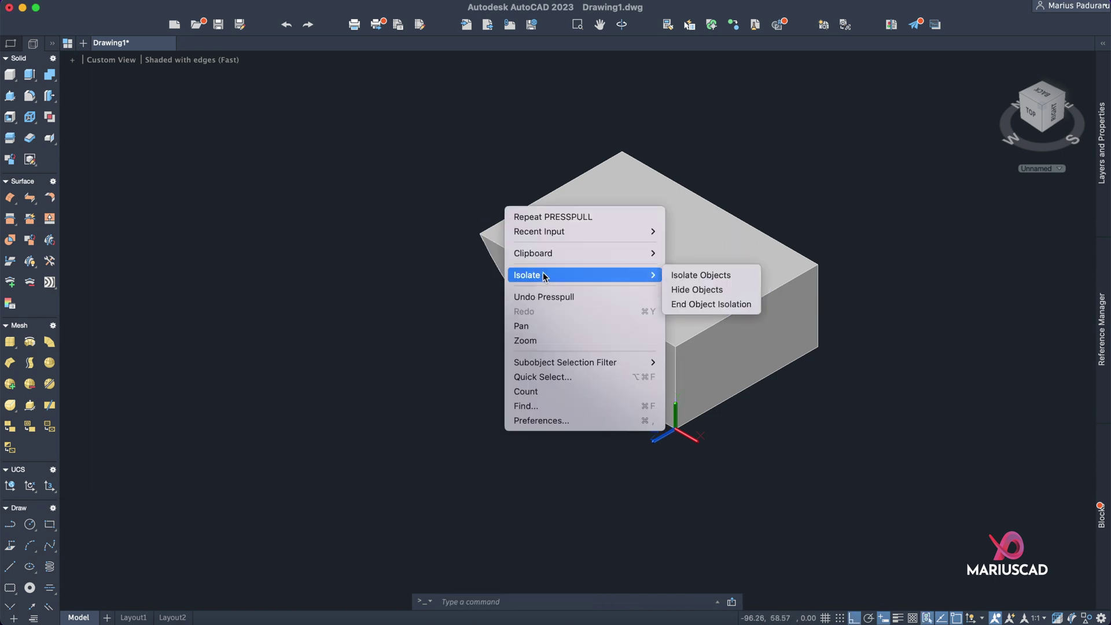
{"action": "left_click", "coordinate": [709, 304]}
- Subtract the curved cutting solid from the half-hollow cylinder
{"action": "mouse_move", "coordinate": [892, 486]}
{"action": "middle_mouse_down", "text": "shift"}
{"action": "mouse_move", "coordinate": [843, 436]}
{"action": "mouse_move", "coordinate": [900, 466]}
{"action": "middle_mouse_up", "text": "shift"}
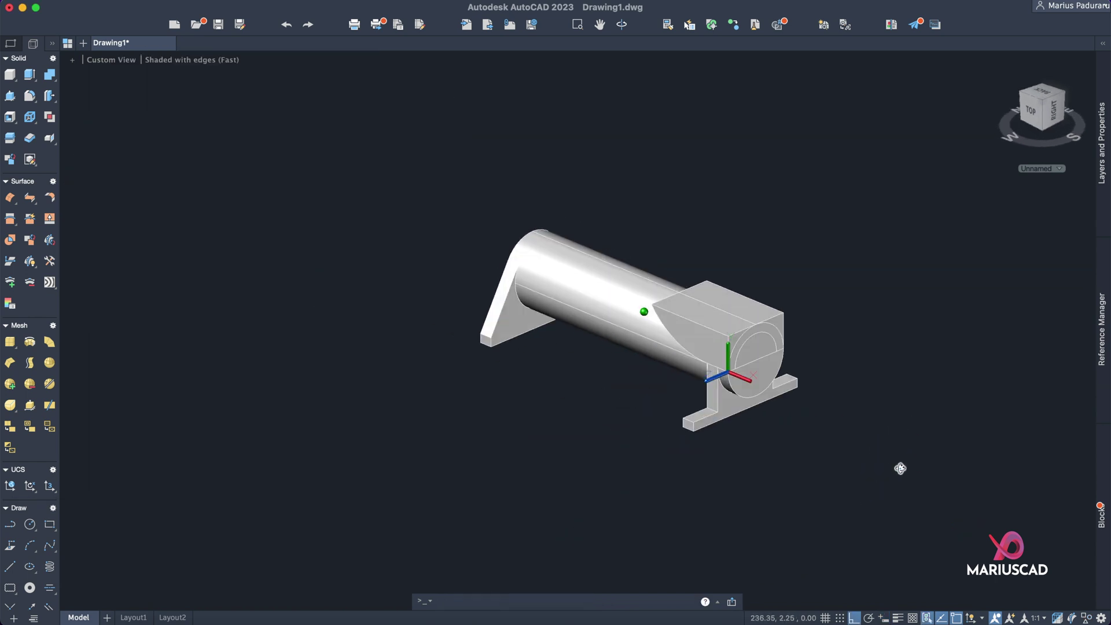
{"action": "scroll", "coordinate": [902, 379], "scroll_direction": "up", "scroll_amount": 3}
{"action": "middle_click_drag", "start_coordinate": [899, 393], "coordinate": [917, 404], "text": "shift"}
{"action": "type", "text": "sub"}
{"action": "key", "text": "Down"}
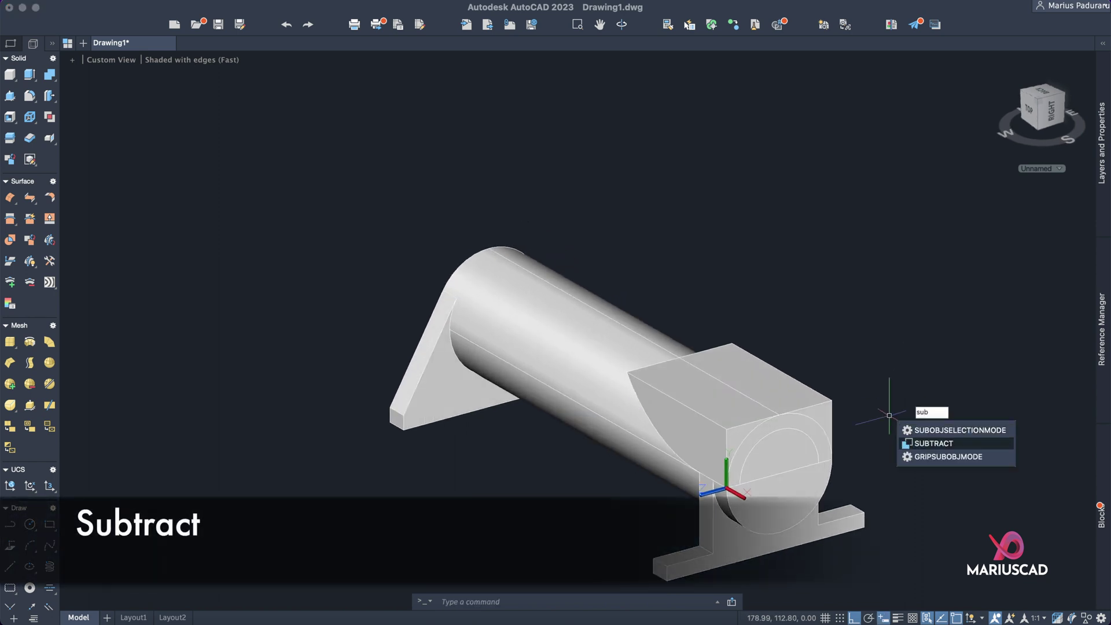
{"action": "key", "text": "Return"}
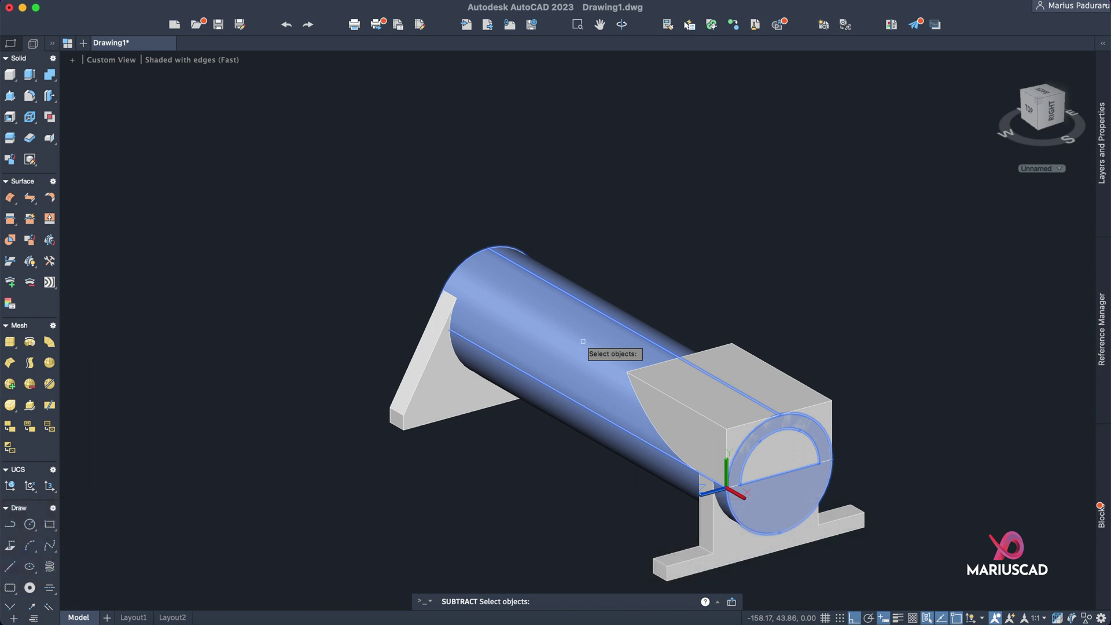
{"action": "left_click", "coordinate": [708, 395]}
{"action": "key", "text": "Return"}
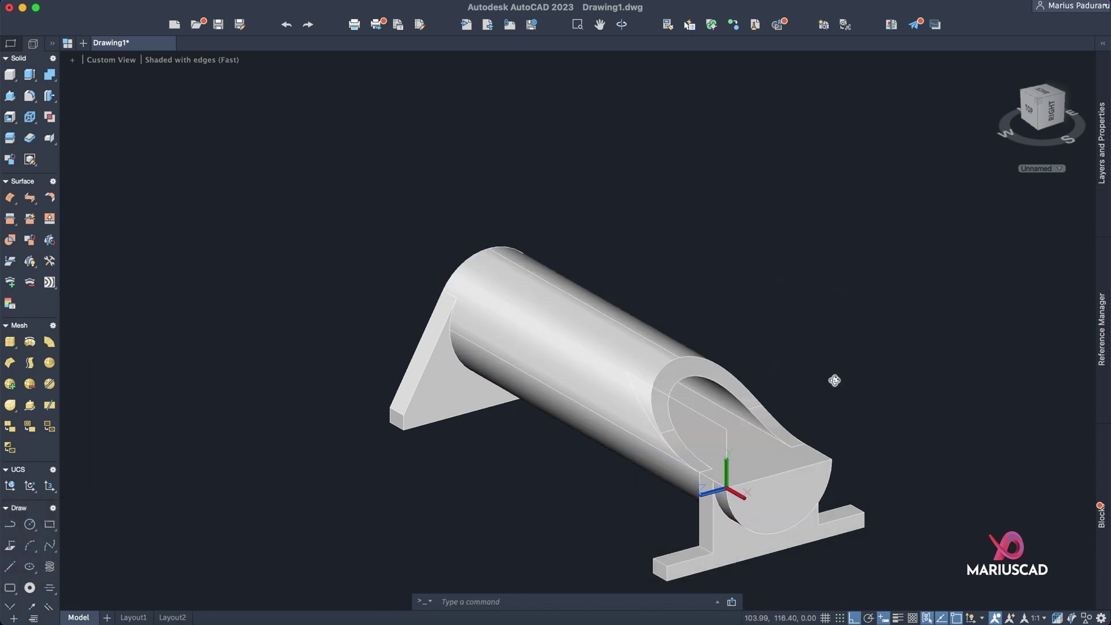
- Unite the cut cylinder and both end supports into one solid
{"action": "mouse_move", "coordinate": [833, 380]}
{"action": "middle_mouse_down", "text": "shift"}
{"action": "mouse_move", "coordinate": [977, 372]}
{"action": "mouse_move", "coordinate": [964, 359]}
{"action": "mouse_move", "coordinate": [579, 347]}
{"action": "mouse_move", "coordinate": [815, 383]}
{"action": "middle_mouse_up", "text": "shift"}
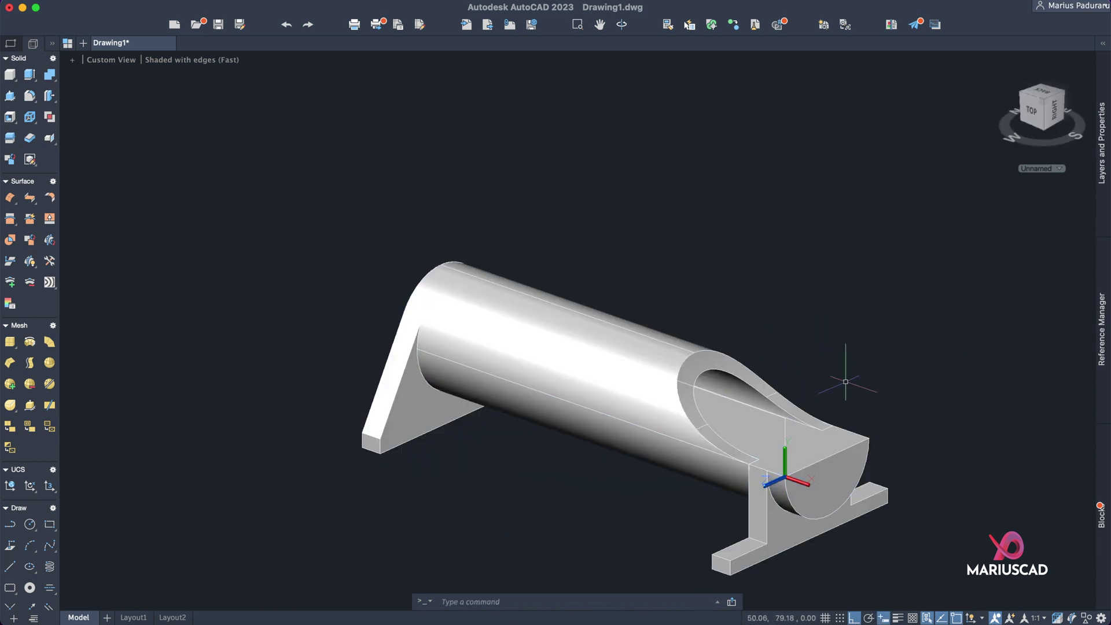
{"action": "middle_click_drag", "start_coordinate": [862, 335], "coordinate": [738, 385], "text": "shift"}
{"action": "middle_click_drag", "start_coordinate": [821, 382], "coordinate": [790, 358]}
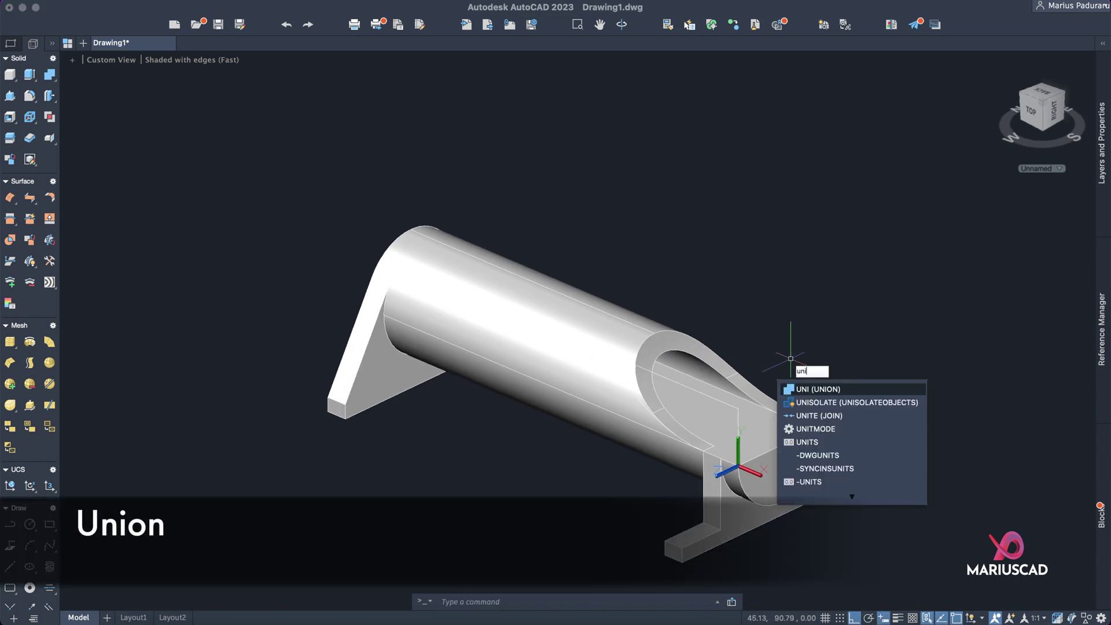
{"action": "key", "text": "Return"}
{"action": "left_click", "coordinate": [909, 512]}
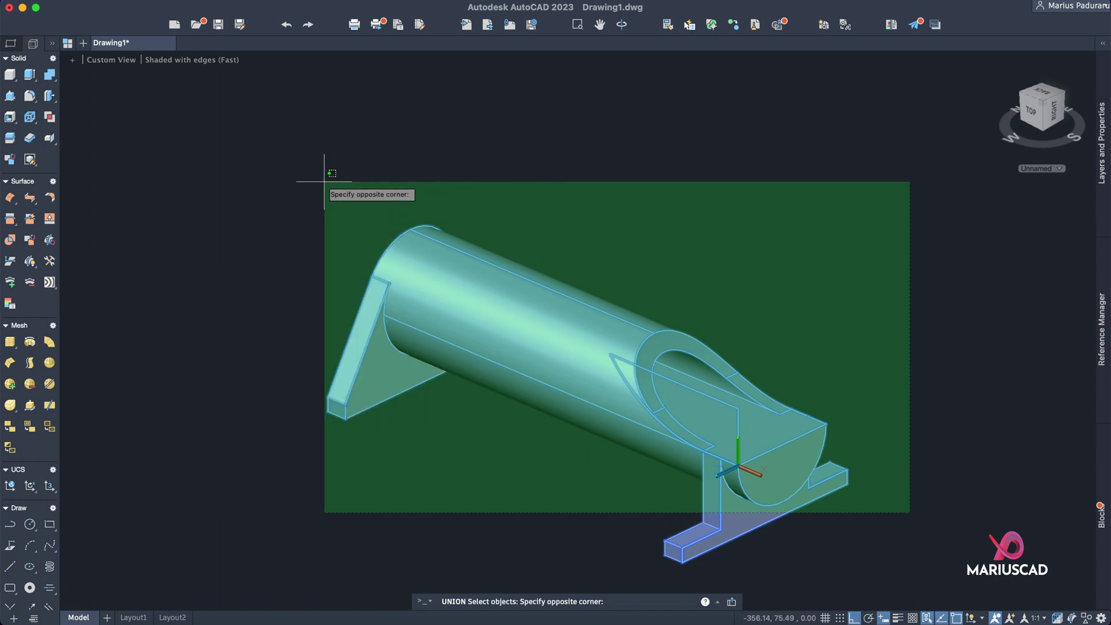
{"action": "left_click", "coordinate": [324, 181]}
{"action": "key", "text": "Return"}
- Move the united solid 1000 along the negative Z direction, away from the construction profiles
{"action": "left_click", "coordinate": [496, 339]}
{"action": "type", "text": "m"}
{"action": "key", "text": "Return"}
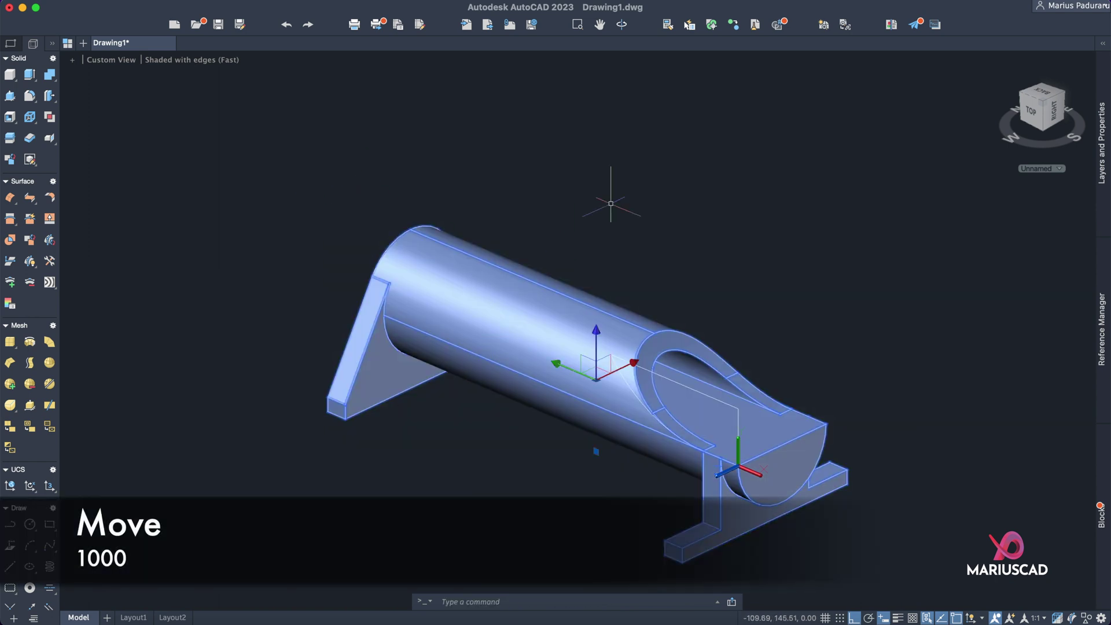
{"action": "left_click", "coordinate": [631, 271]}
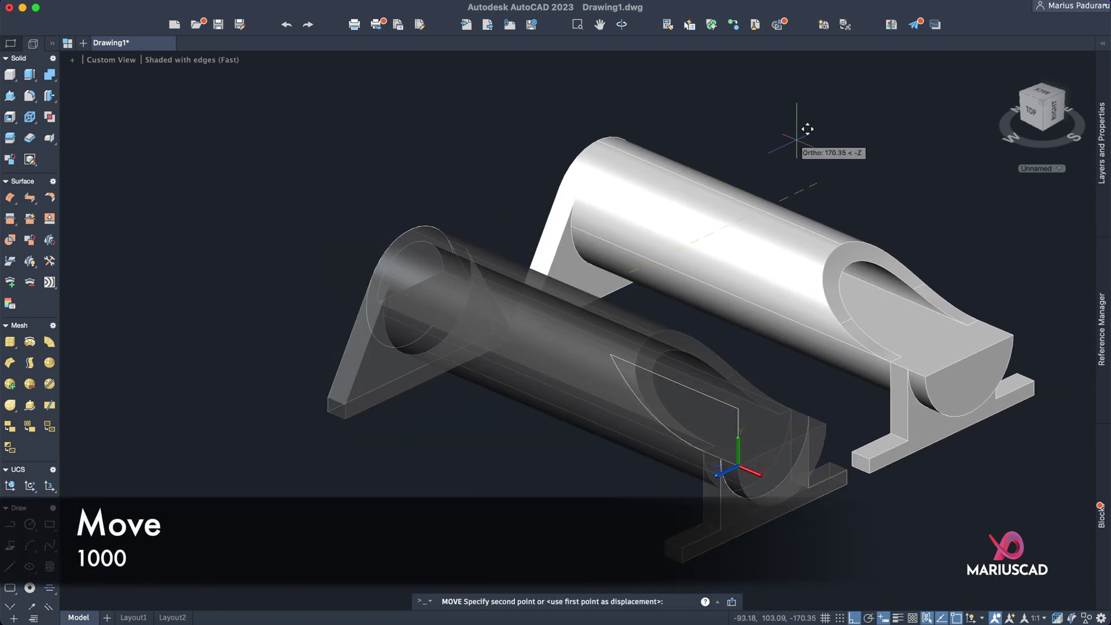
{"action": "type", "text": "1000"}
{"action": "key", "text": "Return"}
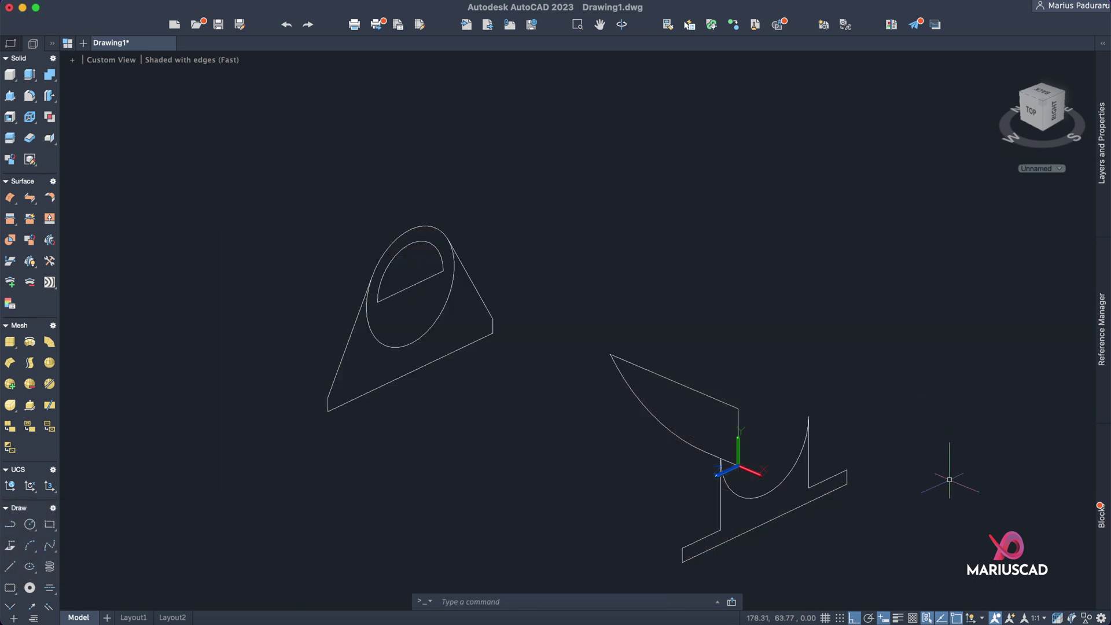
- Delete all the leftover construction profiles of the supports, tube and cut
{"action": "left_click", "coordinate": [937, 555]}
{"action": "left_click", "coordinate": [240, 184]}
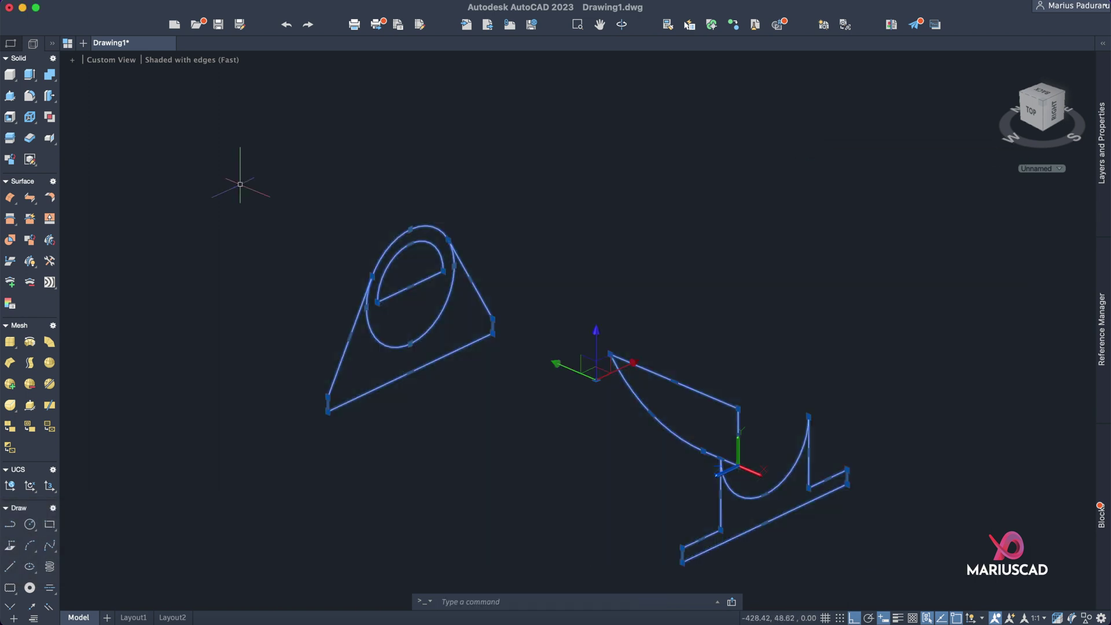
{"action": "key", "text": "Delete"}
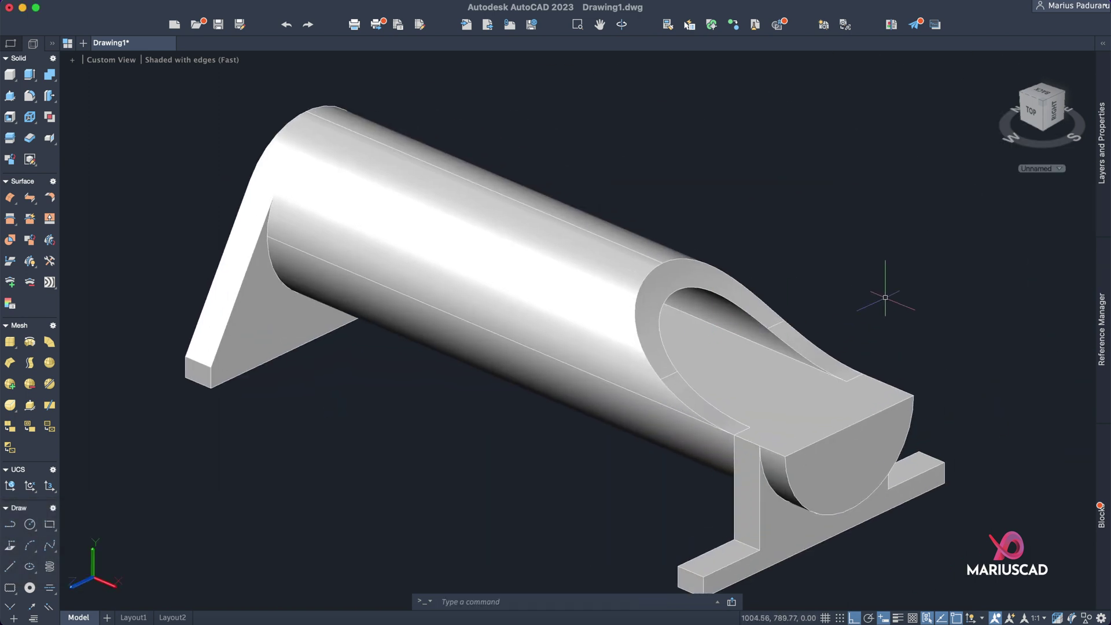
- Open the Material Browser and check the part's colour in the exercise drawing
{"action": "middle_click_drag", "start_coordinate": [885, 298], "coordinate": [820, 314], "text": "shift"}
{"action": "scroll", "coordinate": [857, 277], "scroll_direction": "down", "scroll_amount": 2}
{"action": "scroll", "coordinate": [820, 314], "scroll_direction": "up", "scroll_amount": 2}
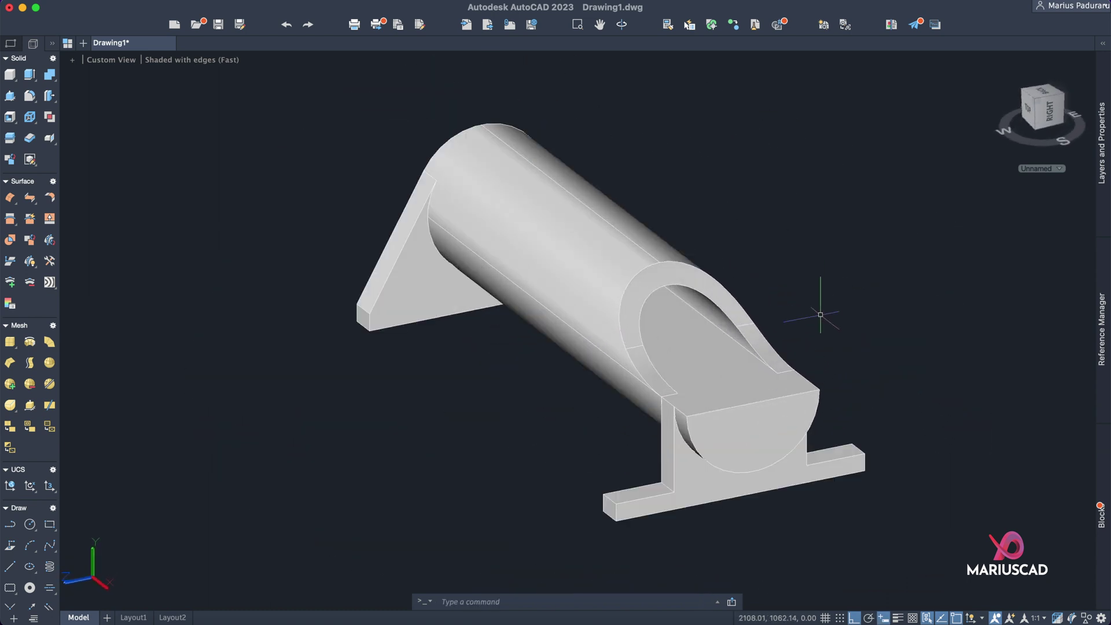
{"action": "type", "text": "matbro"}
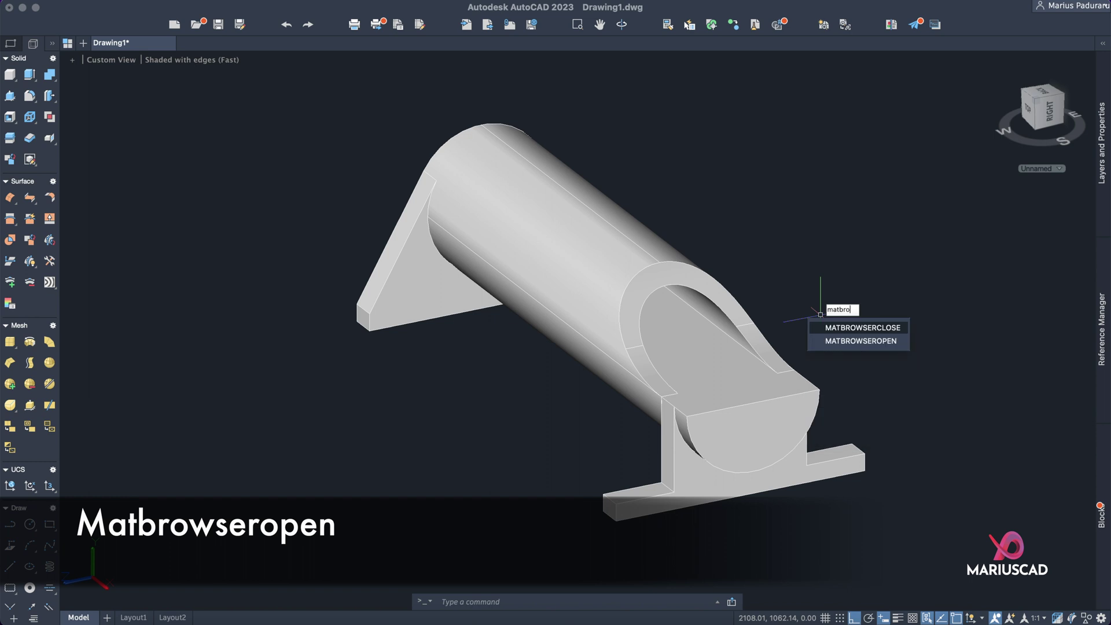
{"action": "key", "text": "Down"}
{"action": "key", "text": "Return"}
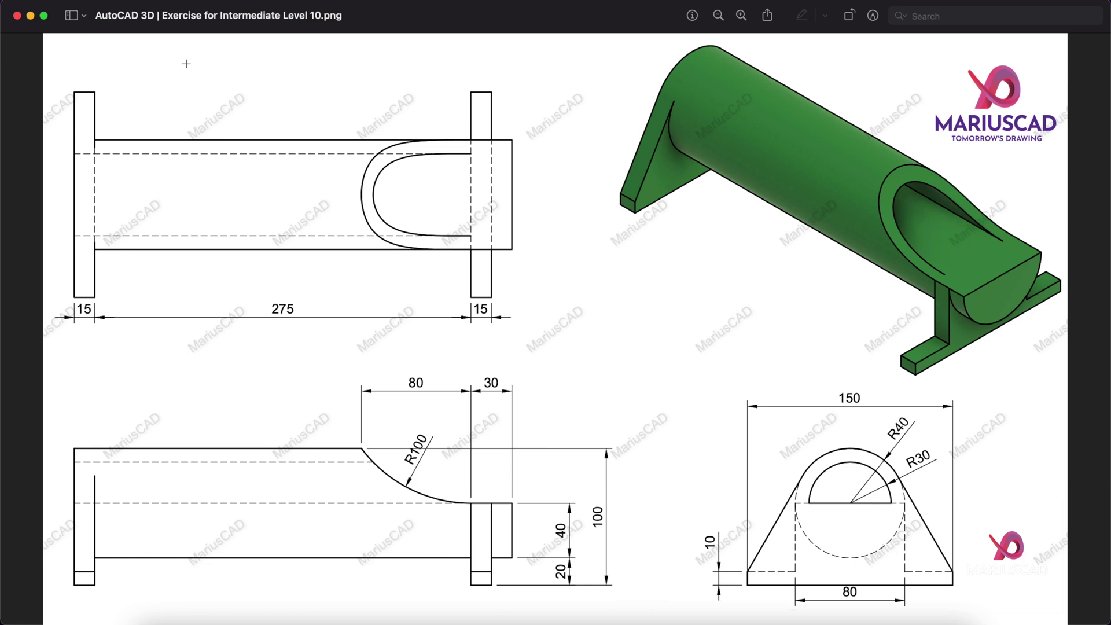
{"action": "left_click", "coordinate": [30, 16]}
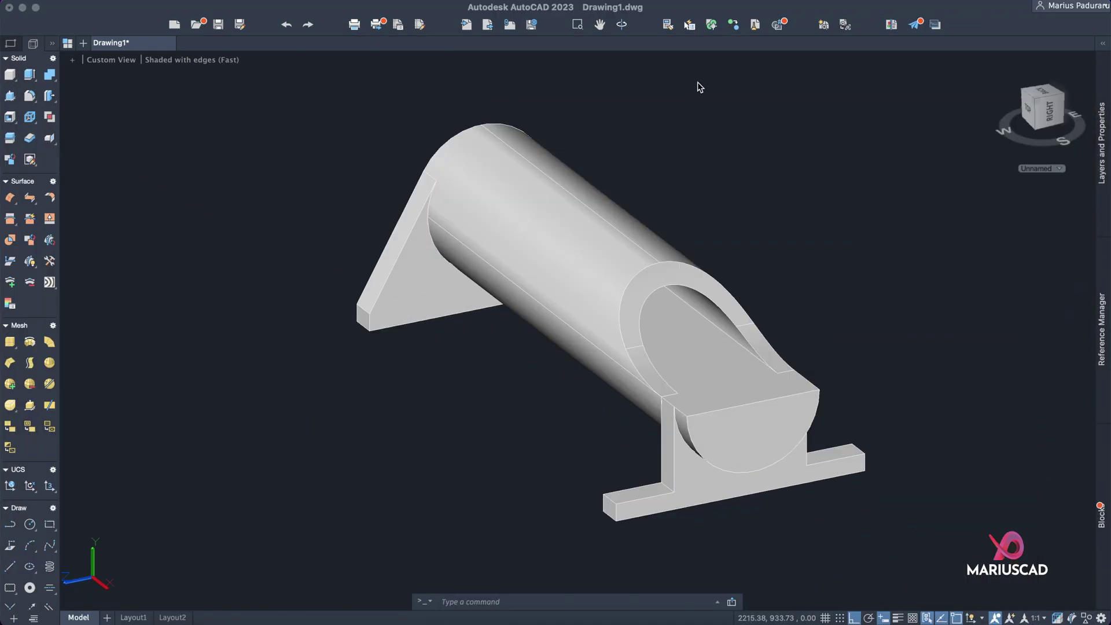
{"action": "left_click", "coordinate": [671, 23]}
- Search the material library for "green" and set the result thumbnails to 64 x 64
{"action": "left_click", "coordinate": [104, 125]}
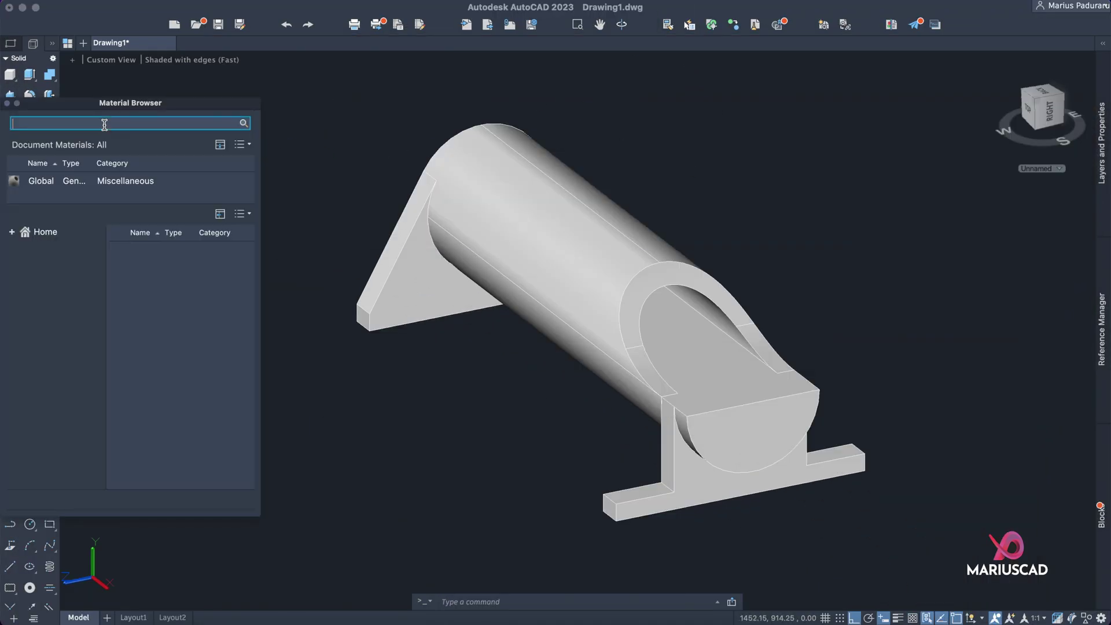
{"action": "type", "text": "green"}
{"action": "key", "text": "Return"}
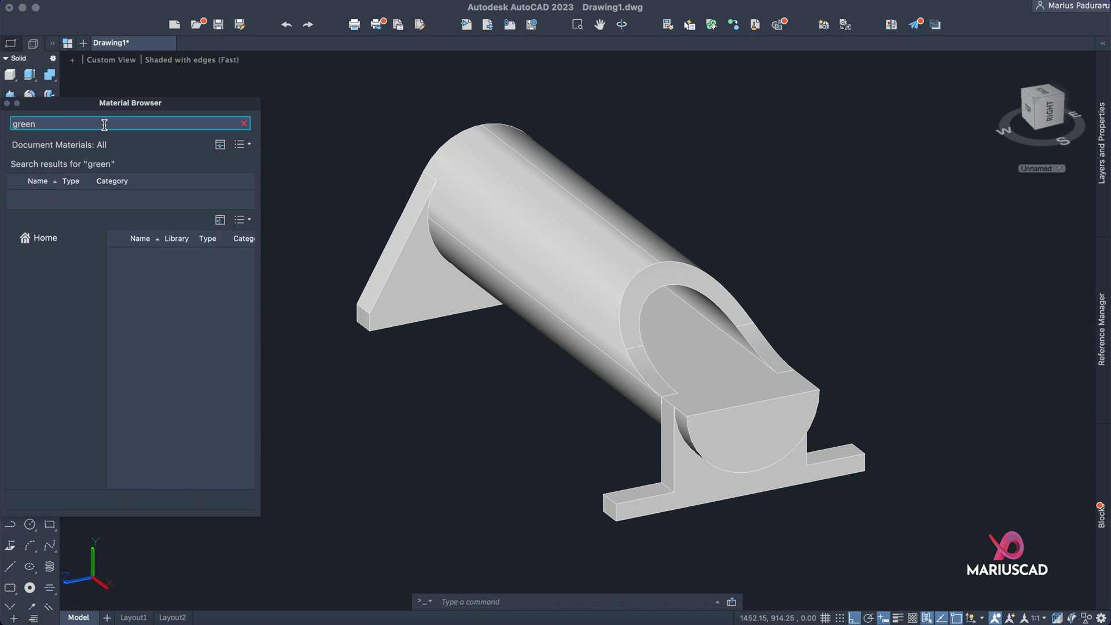
{"action": "left_click", "coordinate": [242, 220]}
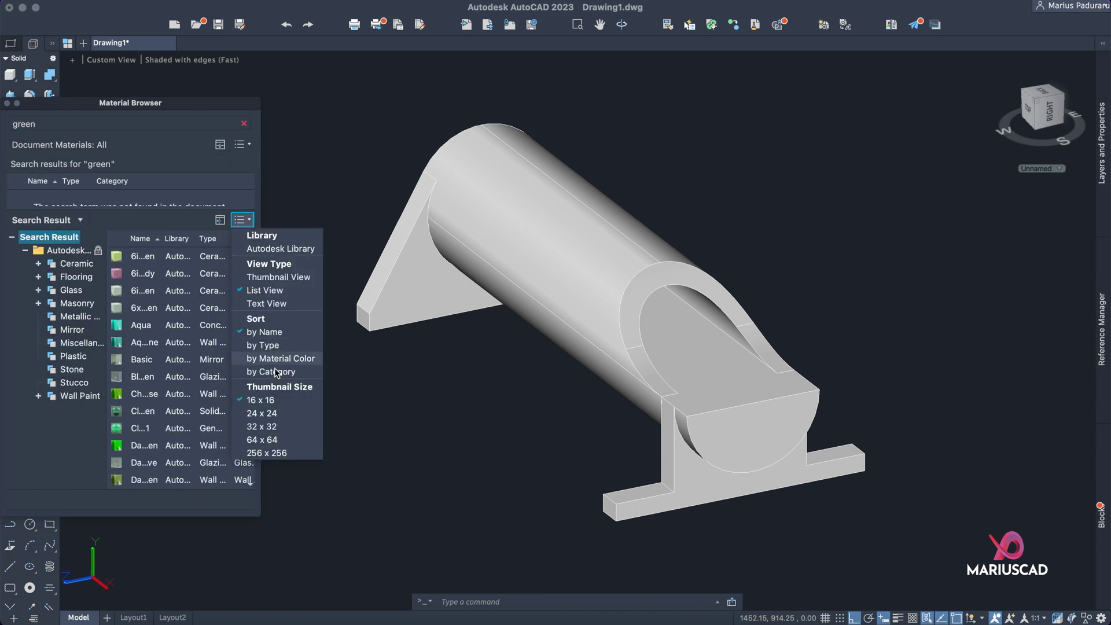
{"action": "left_click", "coordinate": [269, 446]}
- Assign the darker green cylinder-thumbnail plastic material, listed as "LE...ff", to the solid
{"action": "scroll", "coordinate": [223, 416], "scroll_direction": "down", "scroll_amount": 3}
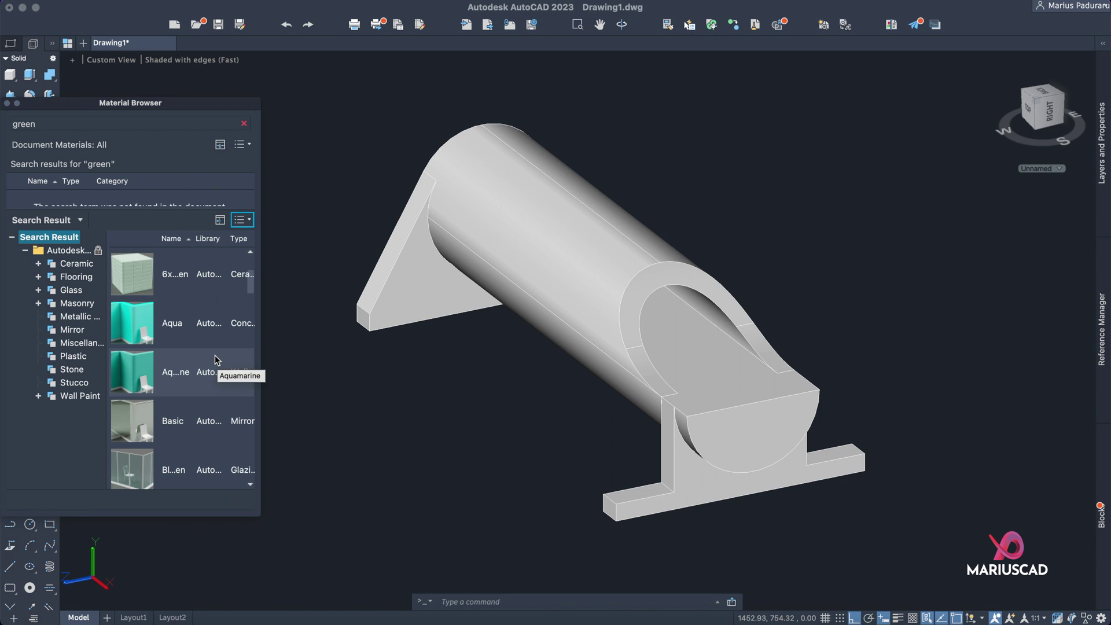
{"action": "scroll", "coordinate": [214, 360], "scroll_direction": "down", "scroll_amount": 10}
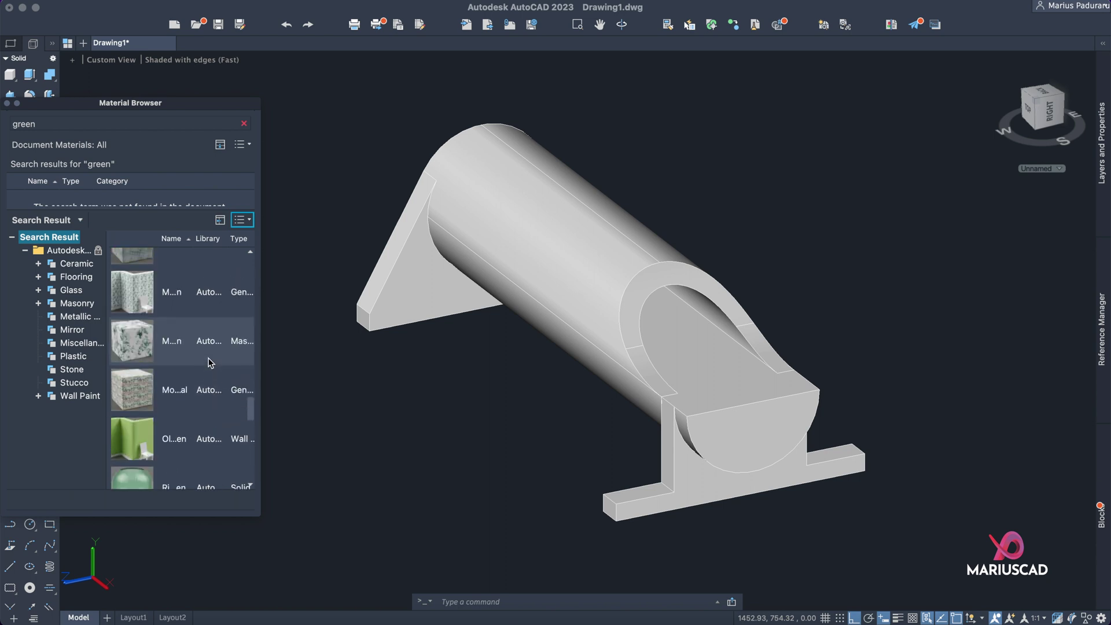
{"action": "scroll", "coordinate": [206, 358], "scroll_direction": "up", "scroll_amount": 5}
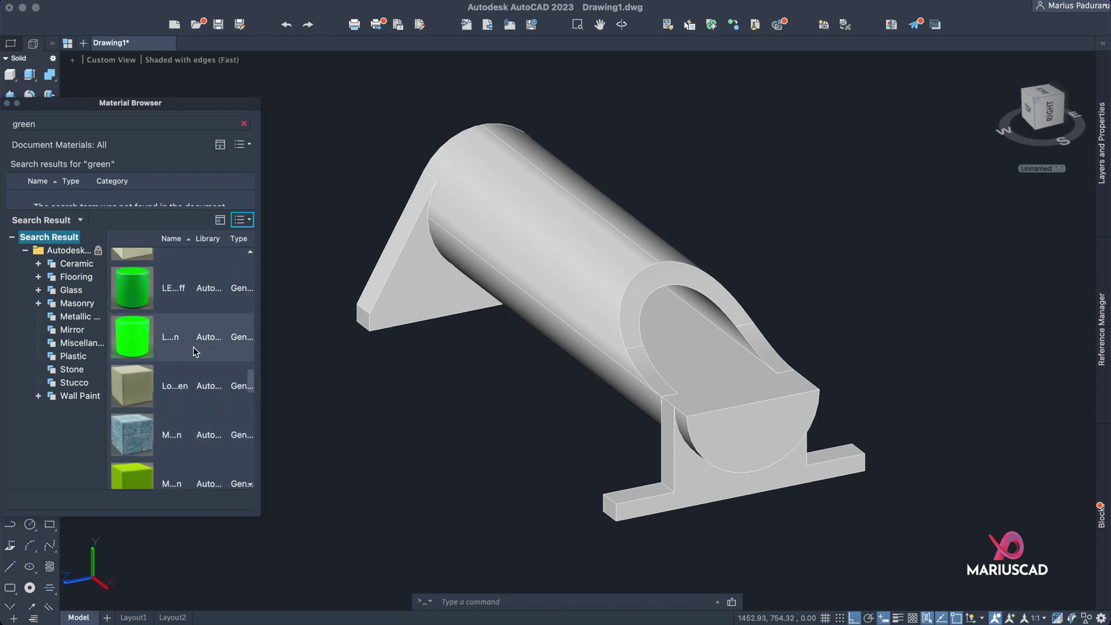
{"action": "left_click", "coordinate": [198, 294]}
{"action": "left_click", "coordinate": [574, 288]}
{"action": "key", "text": "Return"}
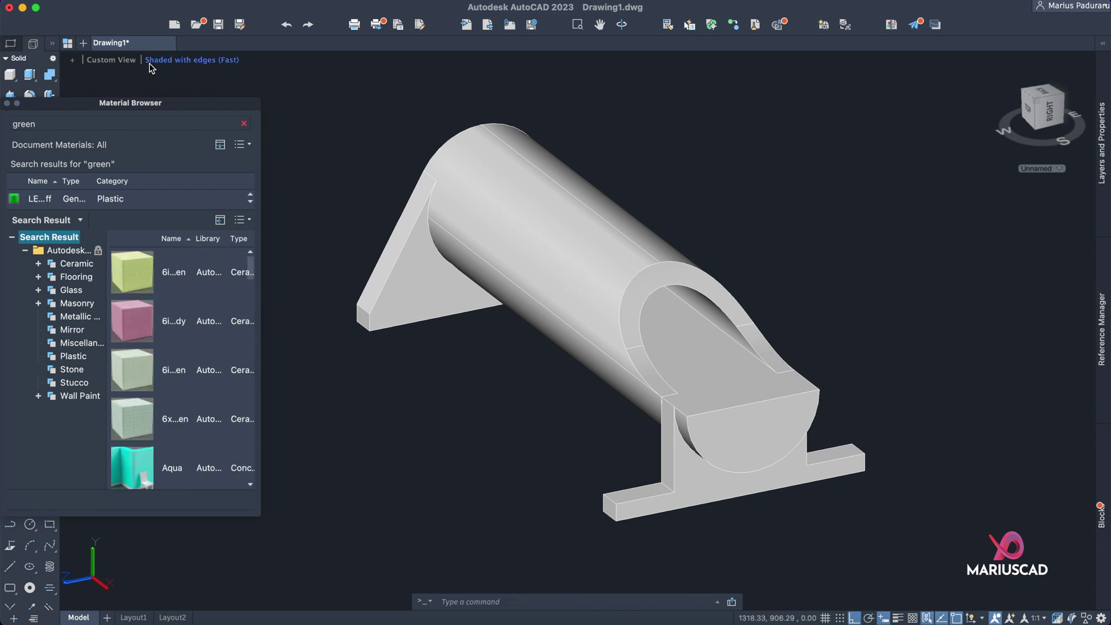
- Change the visual style to Realistic and close the Material Browser
{"action": "left_click", "coordinate": [192, 64]}
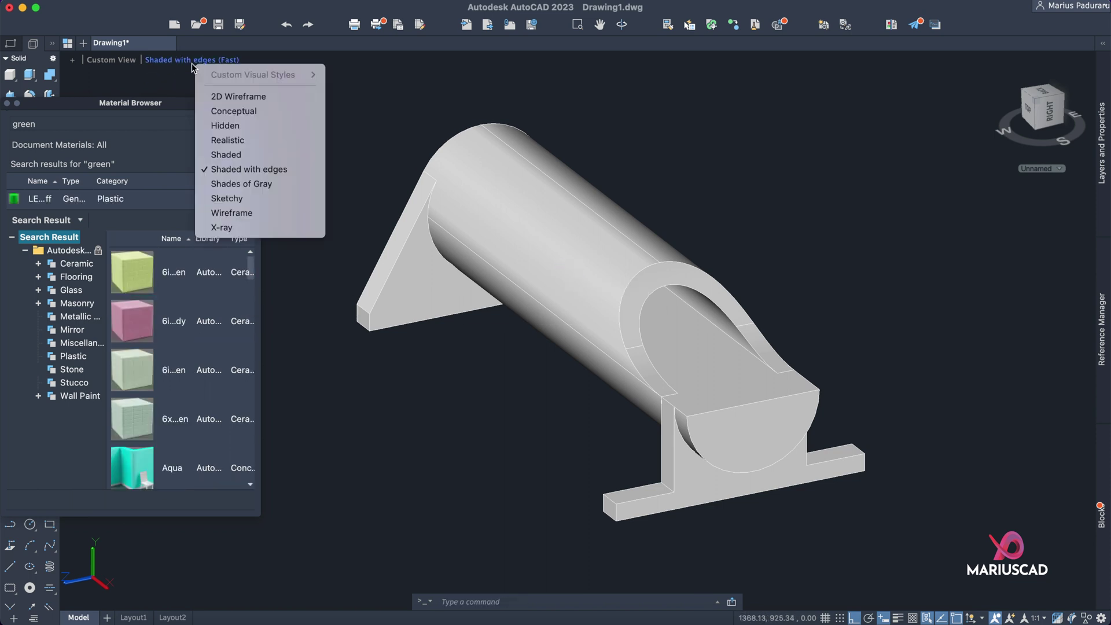
{"action": "left_click", "coordinate": [227, 141]}
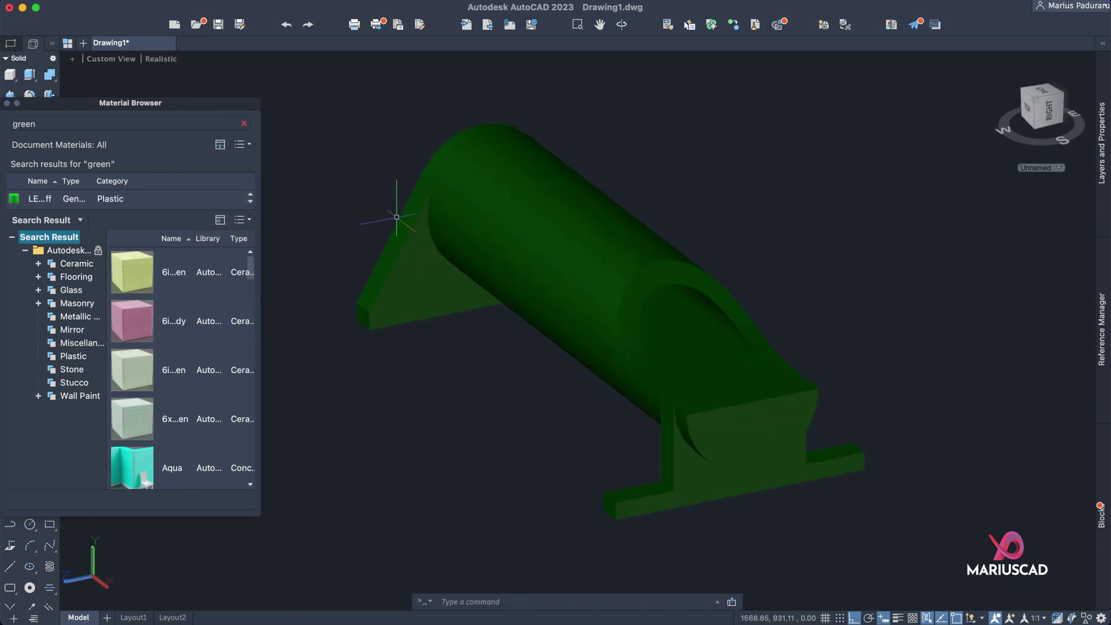
{"action": "left_click", "coordinate": [7, 104]}
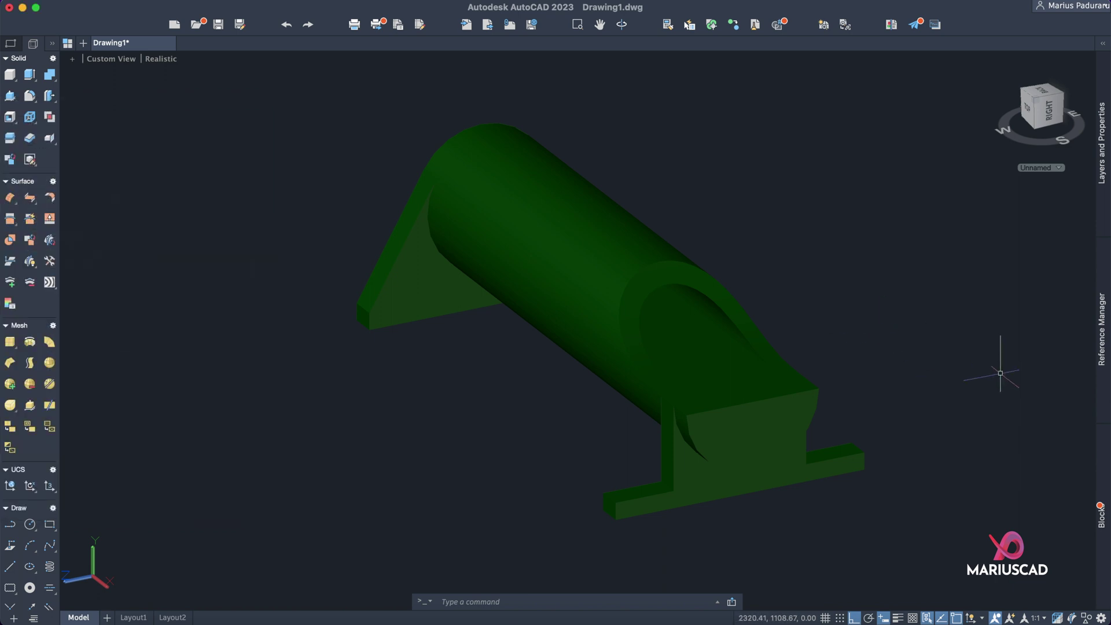
- Examine the finished green part from several sides, including the curved cut end and both supports
{"action": "middle_click_drag", "start_coordinate": [999, 372], "coordinate": [822, 301], "text": "shift"}
{"action": "middle_click_drag", "start_coordinate": [979, 298], "coordinate": [799, 330], "text": "shift"}
{"action": "middle_click_drag", "start_coordinate": [926, 353], "coordinate": [610, 387], "text": "shift"}
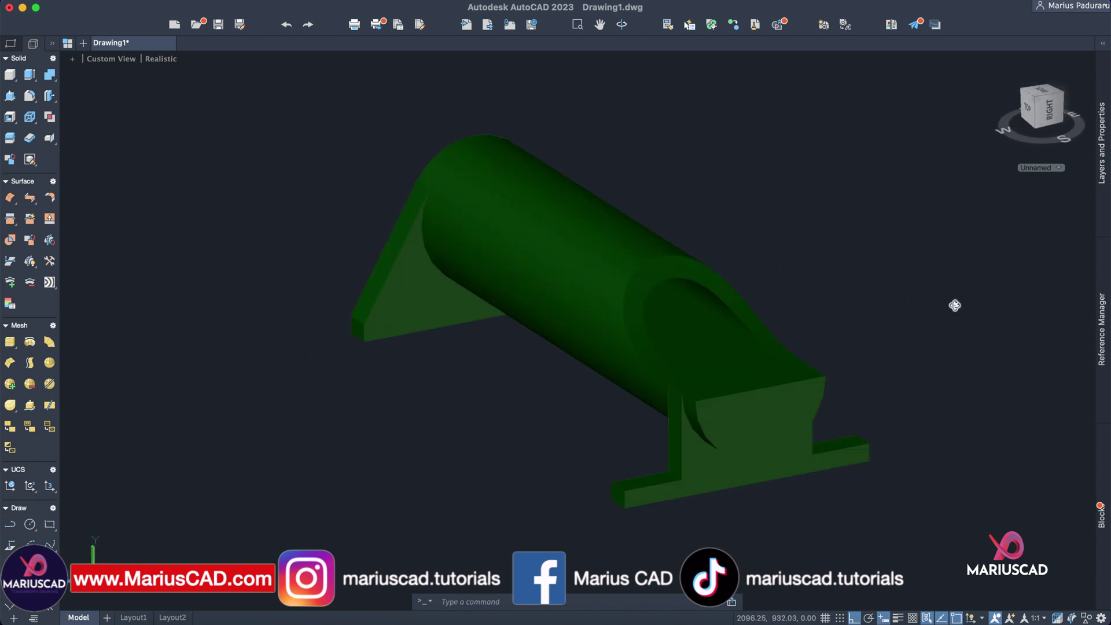
{"action": "middle_click_drag", "start_coordinate": [955, 305], "coordinate": [781, 301], "text": "shift"}
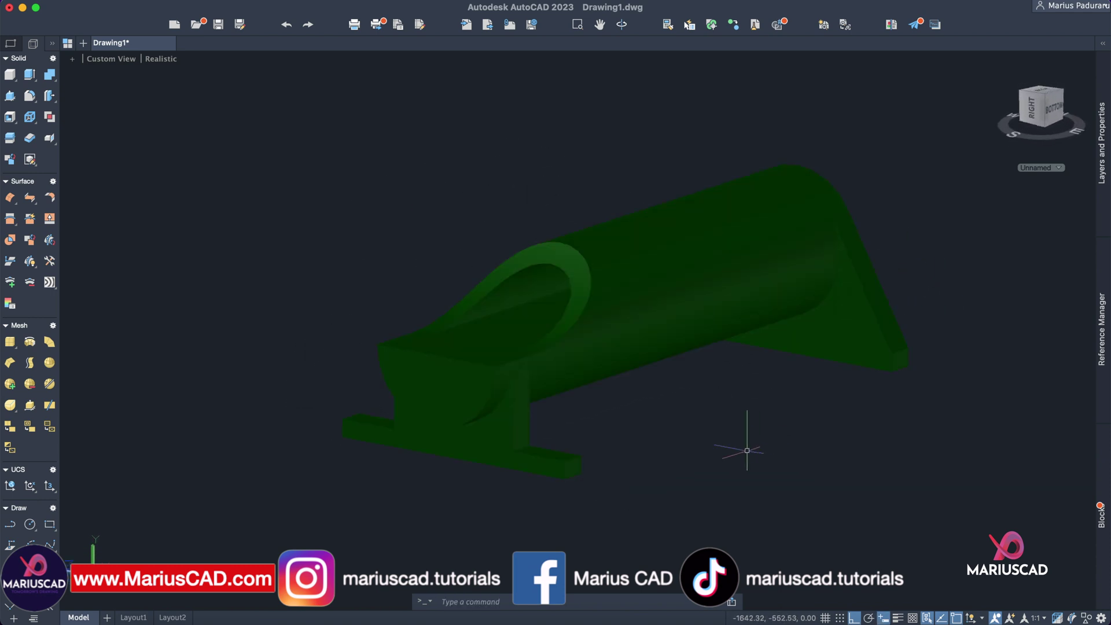
{"action": "middle_click_drag", "start_coordinate": [747, 450], "coordinate": [867, 462], "text": "shift"}
{"action": "mouse_move", "coordinate": [632, 480]}
{"action": "middle_mouse_down", "text": "shift"}
{"action": "mouse_move", "coordinate": [989, 424]}
{"action": "mouse_move", "coordinate": [860, 426]}
{"action": "mouse_move", "coordinate": [914, 430]}
{"action": "mouse_move", "coordinate": [778, 446]}
{"action": "mouse_move", "coordinate": [821, 384]}
{"action": "mouse_move", "coordinate": [803, 330]}
{"action": "mouse_move", "coordinate": [900, 320]}
{"action": "mouse_move", "coordinate": [833, 317]}
{"action": "mouse_move", "coordinate": [840, 285]}
{"action": "mouse_move", "coordinate": [878, 272]}
{"action": "middle_mouse_up", "text": "shift"}
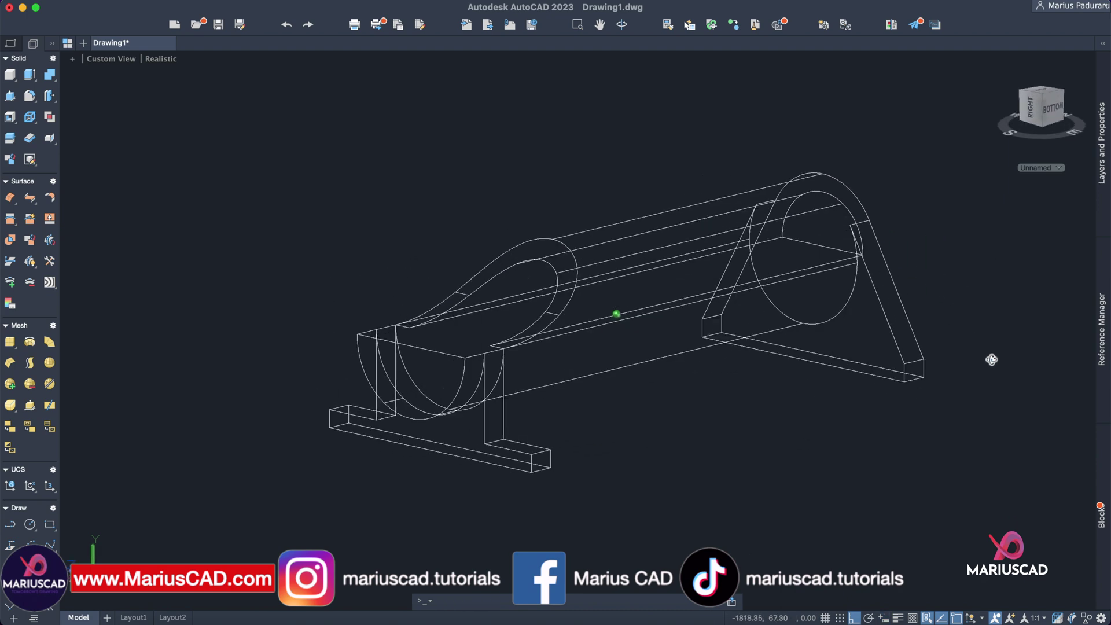